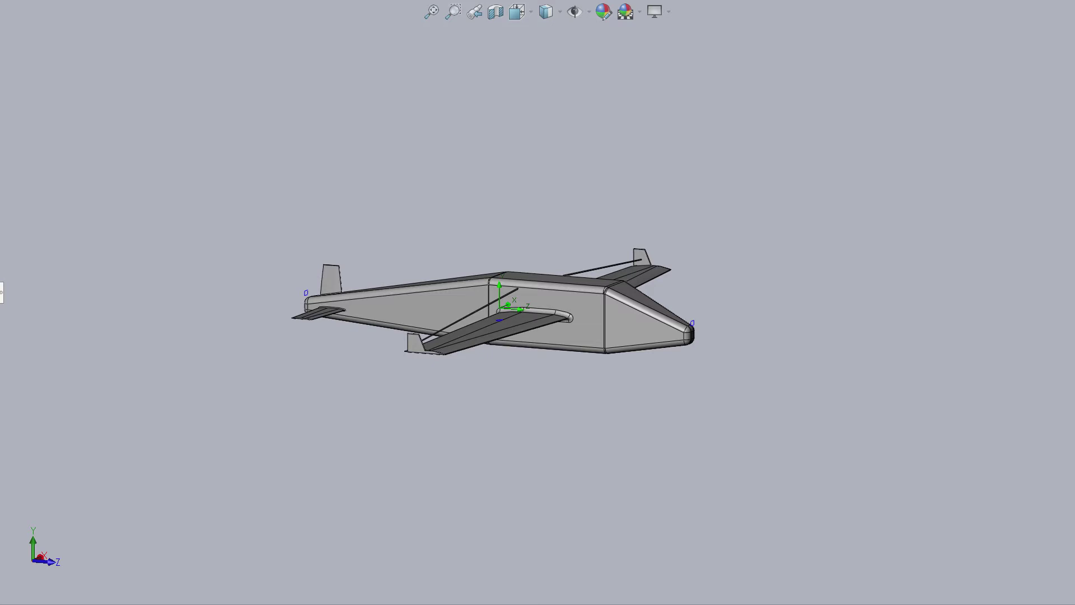
- Zoom in on the wing and measure the long bracing wire
{"action": "mouse_move", "coordinate": [373, 85]}
{"action": "middle_mouse_down"}
{"action": "mouse_move", "coordinate": [329, 91]}
{"action": "mouse_move", "coordinate": [311, 249]}
{"action": "mouse_move", "coordinate": [323, 248]}
{"action": "mouse_move", "coordinate": [398, 586]}
{"action": "mouse_move", "coordinate": [552, 549]}
{"action": "mouse_move", "coordinate": [746, 456]}
{"action": "mouse_move", "coordinate": [272, 381]}
{"action": "mouse_move", "coordinate": [314, 312]}
{"action": "mouse_move", "coordinate": [644, 250]}
{"action": "mouse_move", "coordinate": [291, 334]}
{"action": "mouse_move", "coordinate": [763, 220]}
{"action": "mouse_move", "coordinate": [958, 51]}
{"action": "mouse_move", "coordinate": [583, 147]}
{"action": "mouse_move", "coordinate": [644, 403]}
{"action": "mouse_move", "coordinate": [720, 405]}
{"action": "mouse_move", "coordinate": [619, 372]}
{"action": "mouse_move", "coordinate": [536, 301]}
{"action": "mouse_move", "coordinate": [503, 320]}
{"action": "mouse_move", "coordinate": [713, 472]}
{"action": "mouse_move", "coordinate": [794, 360]}
{"action": "mouse_move", "coordinate": [521, 218]}
{"action": "mouse_move", "coordinate": [800, 193]}
{"action": "mouse_move", "coordinate": [878, 276]}
{"action": "mouse_move", "coordinate": [581, 103]}
{"action": "mouse_move", "coordinate": [480, 63]}
{"action": "mouse_move", "coordinate": [486, 379]}
{"action": "mouse_move", "coordinate": [498, 273]}
{"action": "middle_mouse_up"}
{"action": "scroll", "coordinate": [499, 273], "scroll_direction": "down", "scroll_amount": 3}
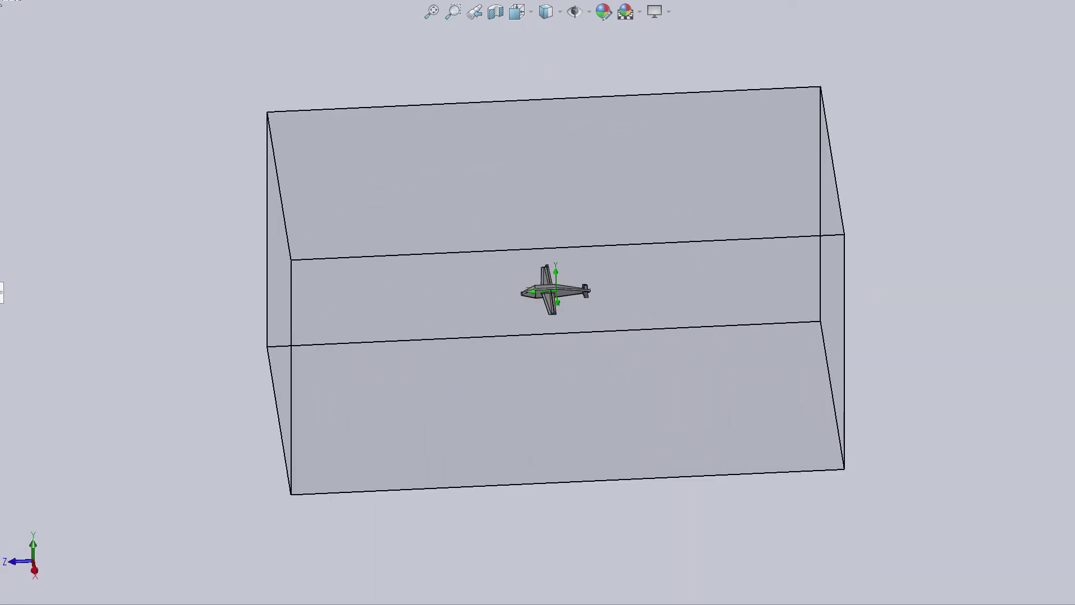
{"action": "scroll", "coordinate": [515, 297], "scroll_direction": "down", "scroll_amount": 5}
{"action": "scroll", "coordinate": [564, 327], "scroll_direction": "down", "scroll_amount": 5}
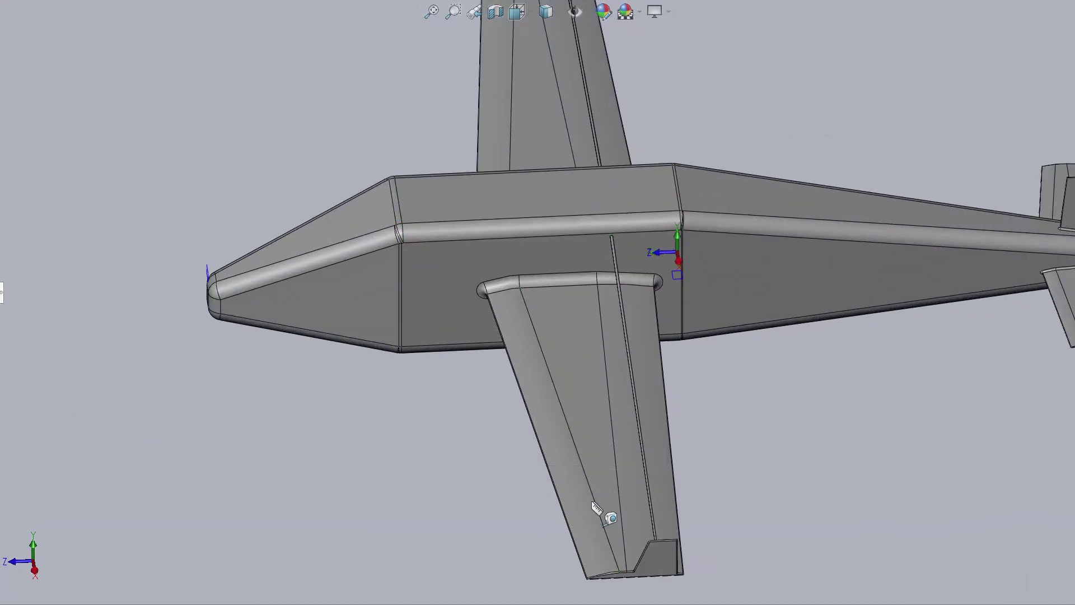
{"action": "scroll", "coordinate": [647, 500], "scroll_direction": "down", "scroll_amount": 1}
{"action": "scroll", "coordinate": [647, 500], "scroll_direction": "down", "scroll_amount": 2}
{"action": "middle_click_drag", "start_coordinate": [629, 385], "coordinate": [689, 314]}
{"action": "scroll", "coordinate": [668, 372], "scroll_direction": "down", "scroll_amount": 1}
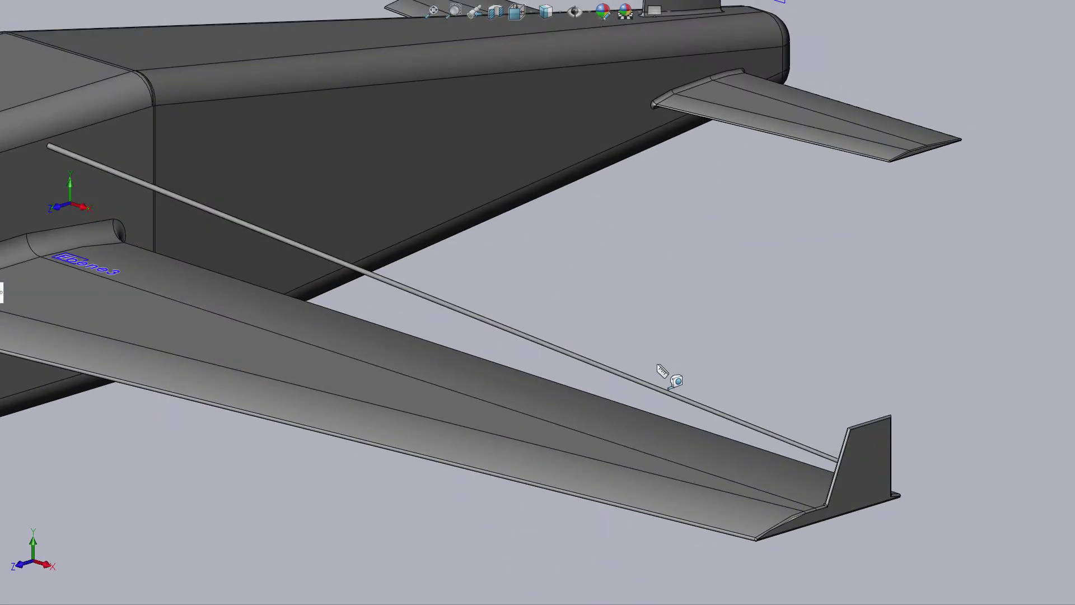
{"action": "scroll", "coordinate": [668, 373], "scroll_direction": "down", "scroll_amount": 2}
{"action": "left_click", "coordinate": [650, 388]}
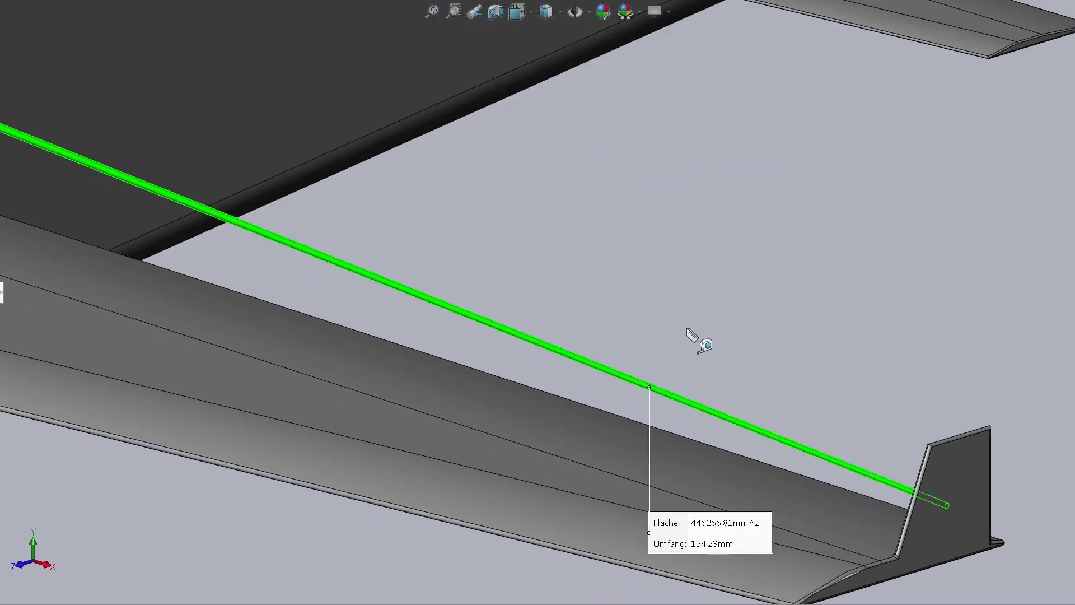
{"action": "scroll", "coordinate": [690, 342], "scroll_direction": "up", "scroll_amount": 3}
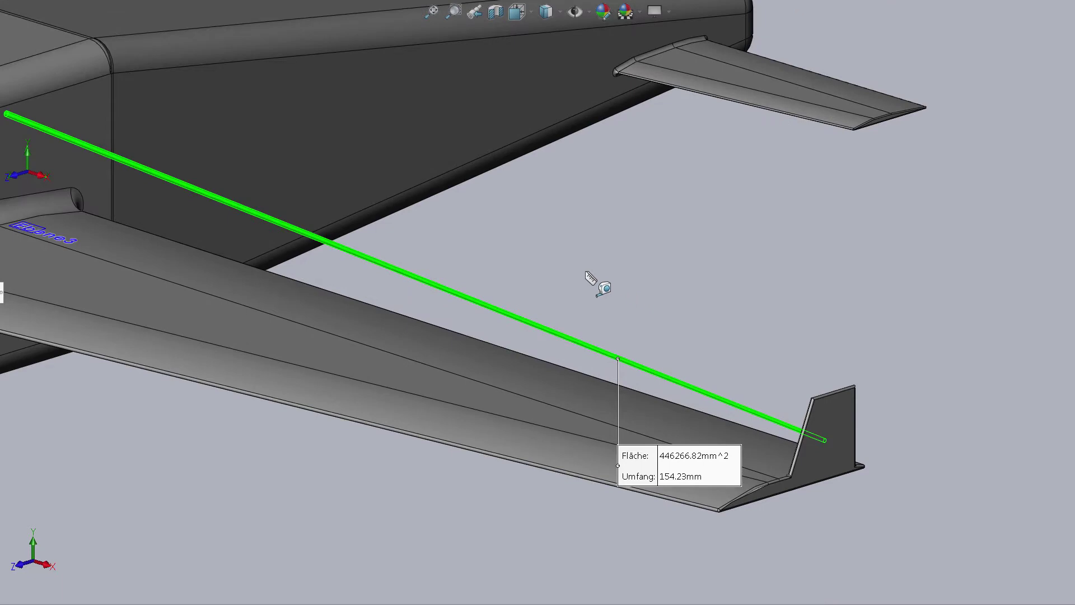
{"action": "scroll", "coordinate": [595, 284], "scroll_direction": "up", "scroll_amount": 3}
{"action": "scroll", "coordinate": [324, 221], "scroll_direction": "down", "scroll_amount": 4}
- Clear that measurement and measure the wire's circular end edge: 91.30 mm
{"action": "left_click", "coordinate": [398, 266]}
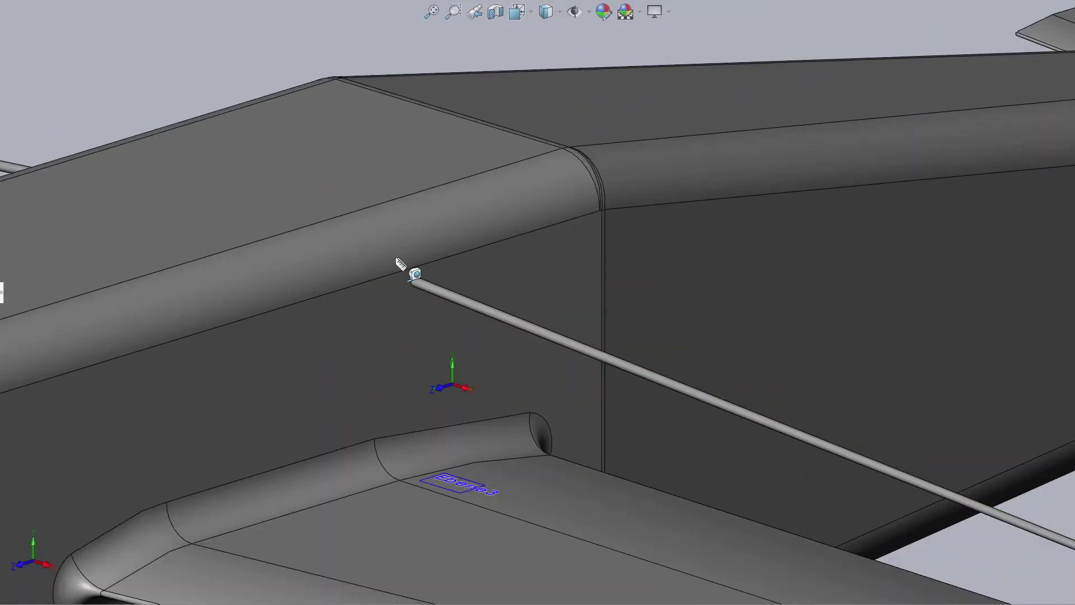
{"action": "scroll", "coordinate": [437, 300], "scroll_direction": "down", "scroll_amount": 3}
{"action": "scroll", "coordinate": [504, 325], "scroll_direction": "down", "scroll_amount": 2}
{"action": "left_click", "coordinate": [515, 328]}
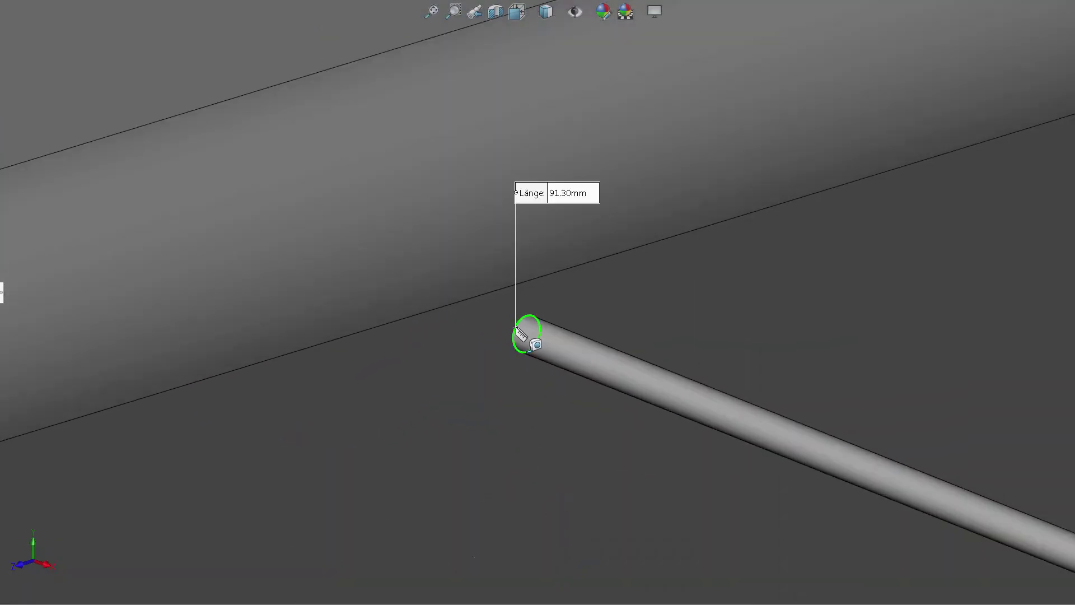
{"action": "scroll", "coordinate": [510, 359], "scroll_direction": "up", "scroll_amount": 3}
{"action": "scroll", "coordinate": [511, 364], "scroll_direction": "up", "scroll_amount": 2}
{"action": "scroll", "coordinate": [511, 364], "scroll_direction": "up", "scroll_amount": 2}
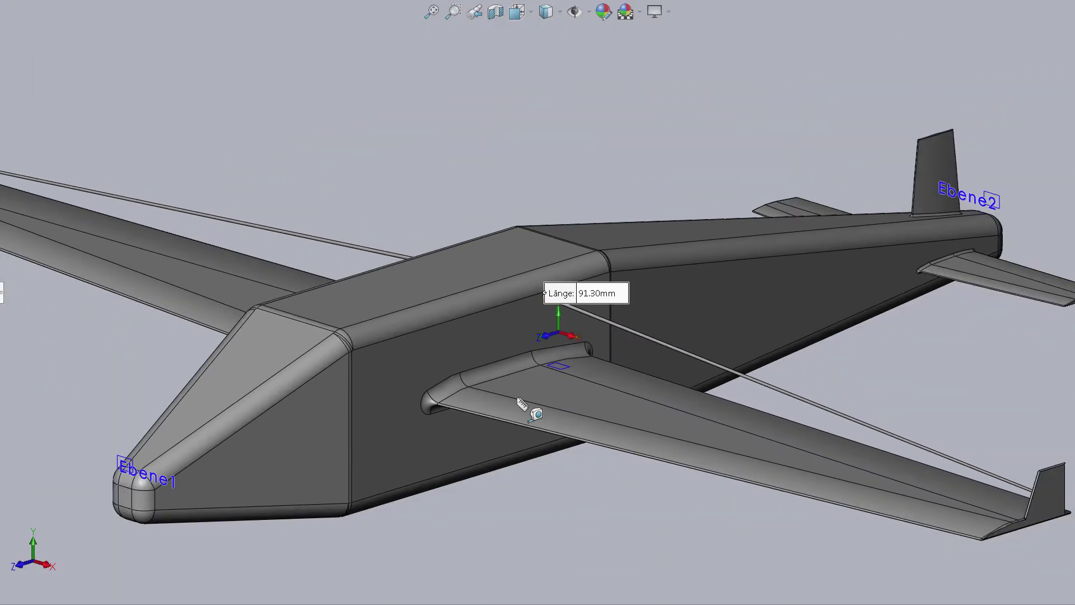
{"action": "scroll", "coordinate": [971, 467], "scroll_direction": "down", "scroll_amount": 3}
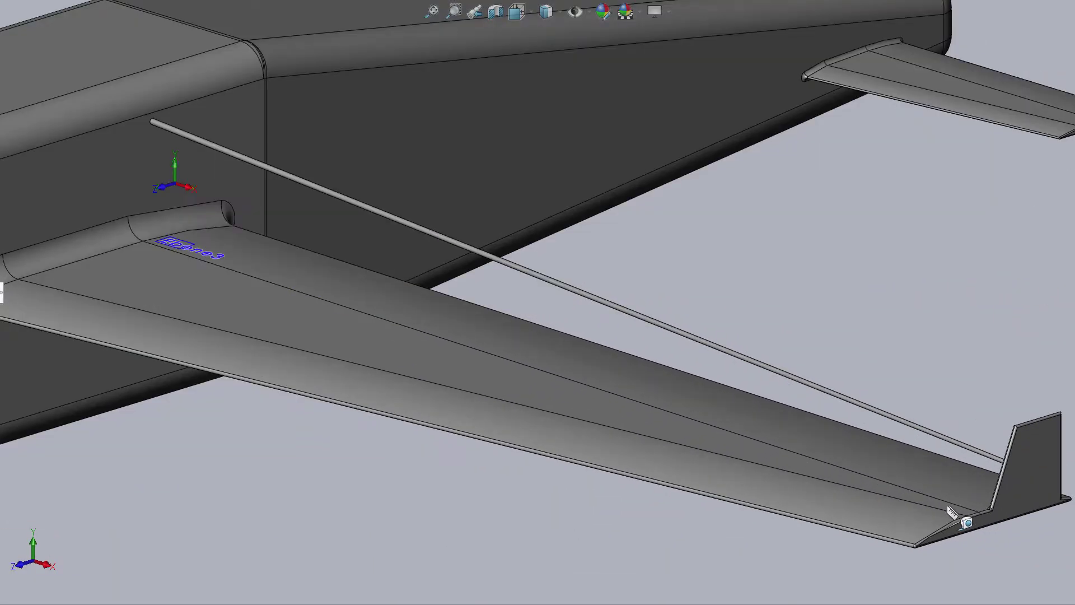
- Measure the wingtip fin's edge: 399.21 mm
{"action": "left_click", "coordinate": [994, 502]}
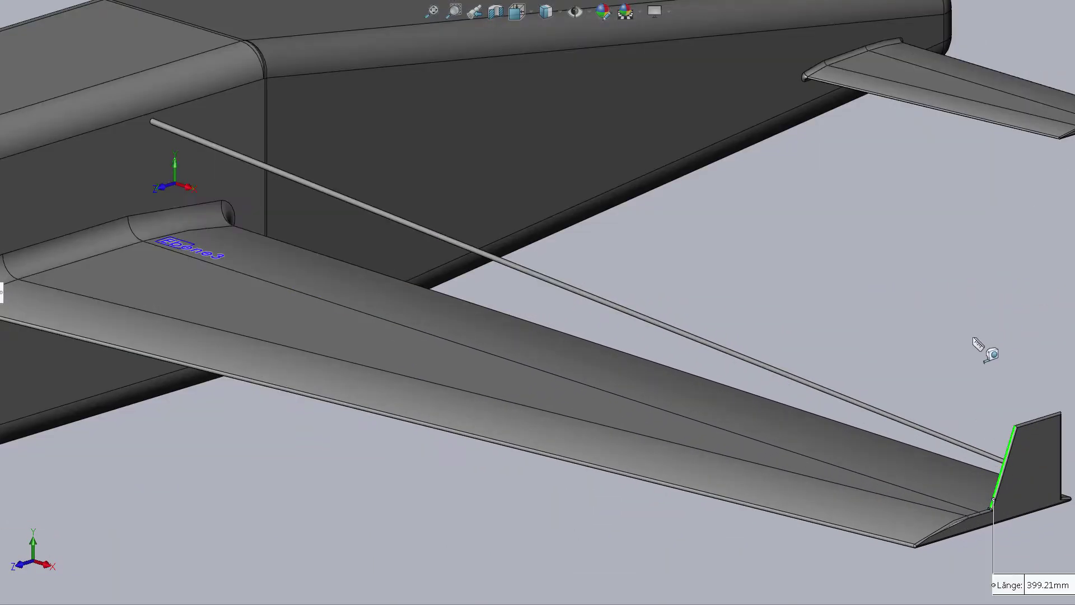
{"action": "scroll", "coordinate": [986, 344], "scroll_direction": "up", "scroll_amount": 2}
{"action": "scroll", "coordinate": [956, 361], "scroll_direction": "up", "scroll_amount": 1}
{"action": "scroll", "coordinate": [924, 392], "scroll_direction": "down", "scroll_amount": 3}
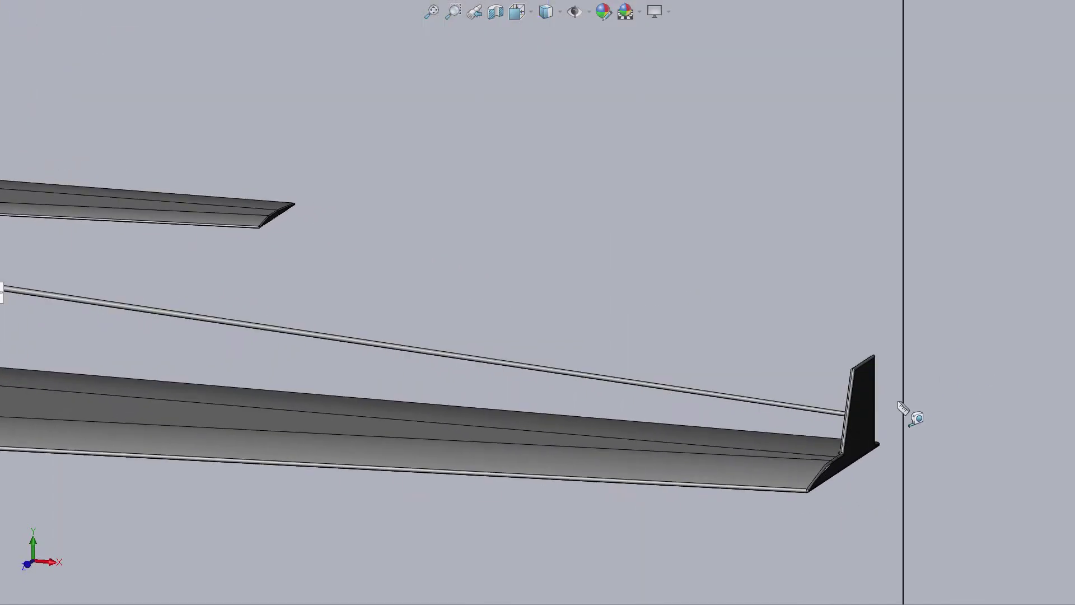
{"action": "scroll", "coordinate": [868, 400], "scroll_direction": "down", "scroll_amount": 2}
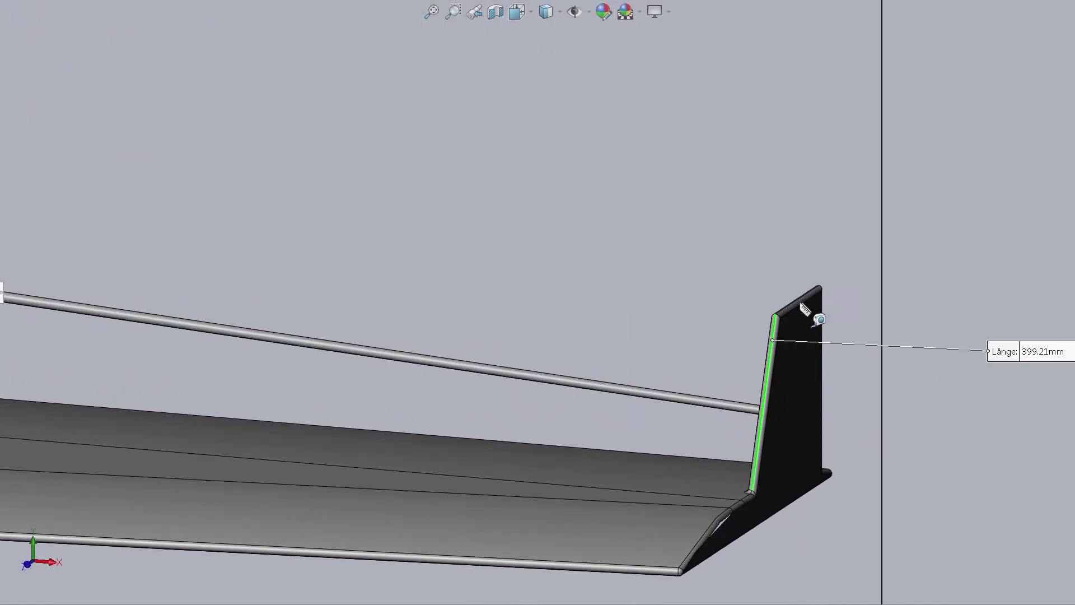
- Measure the fin's leading edge, then switch to the exact Right side view
{"action": "left_click", "coordinate": [773, 336]}
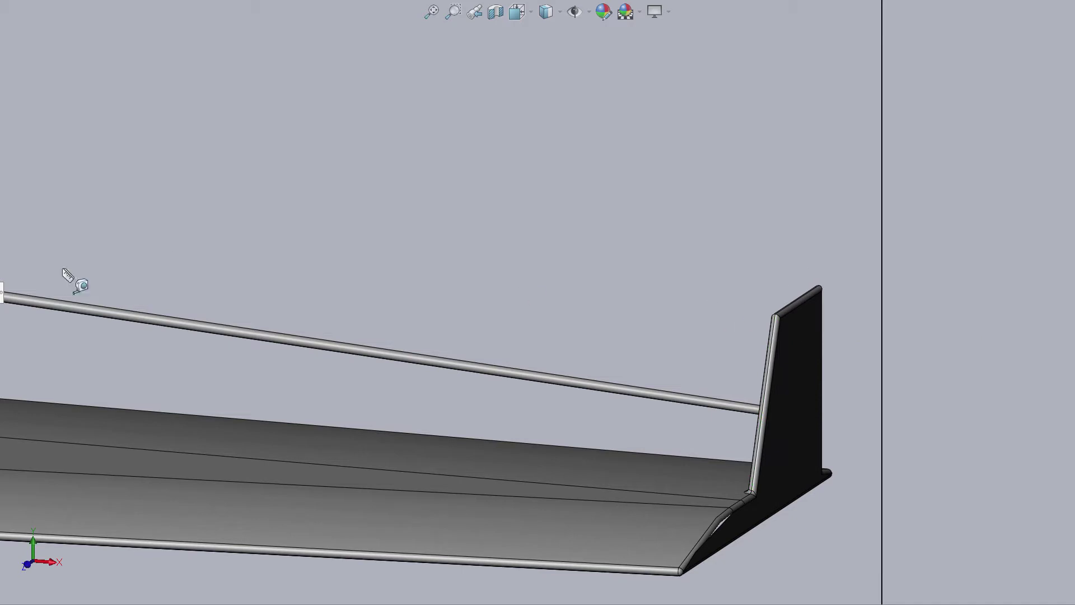
{"action": "scroll", "coordinate": [459, 316], "scroll_direction": "up", "scroll_amount": 2}
{"action": "scroll", "coordinate": [336, 263], "scroll_direction": "up", "scroll_amount": 3}
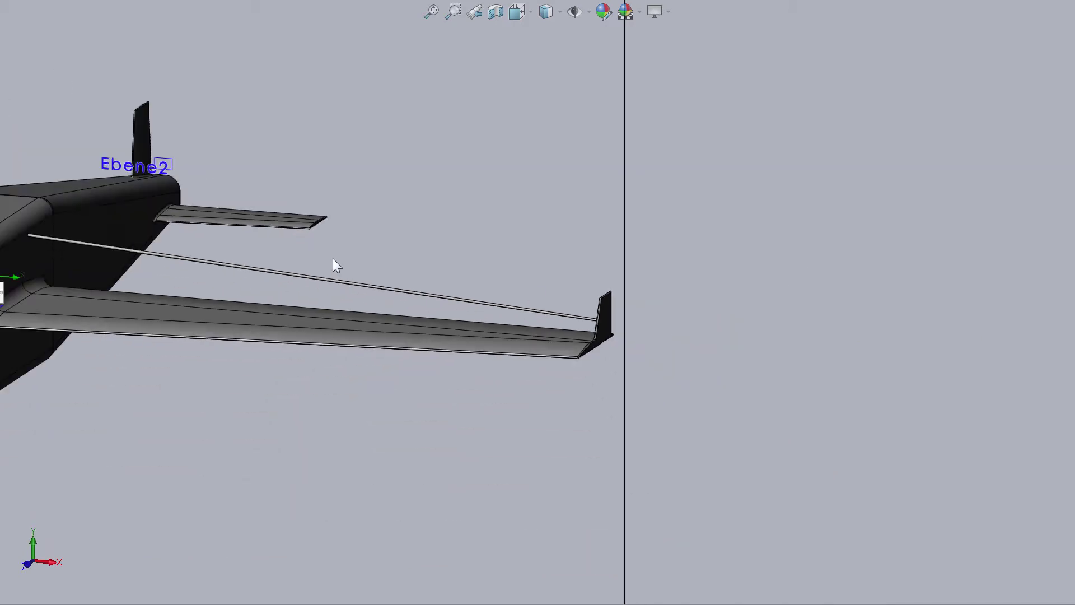
{"action": "scroll", "coordinate": [308, 257], "scroll_direction": "up", "scroll_amount": 2}
{"action": "scroll", "coordinate": [249, 275], "scroll_direction": "up", "scroll_amount": 1}
{"action": "key", "text": "ctrl+4"}
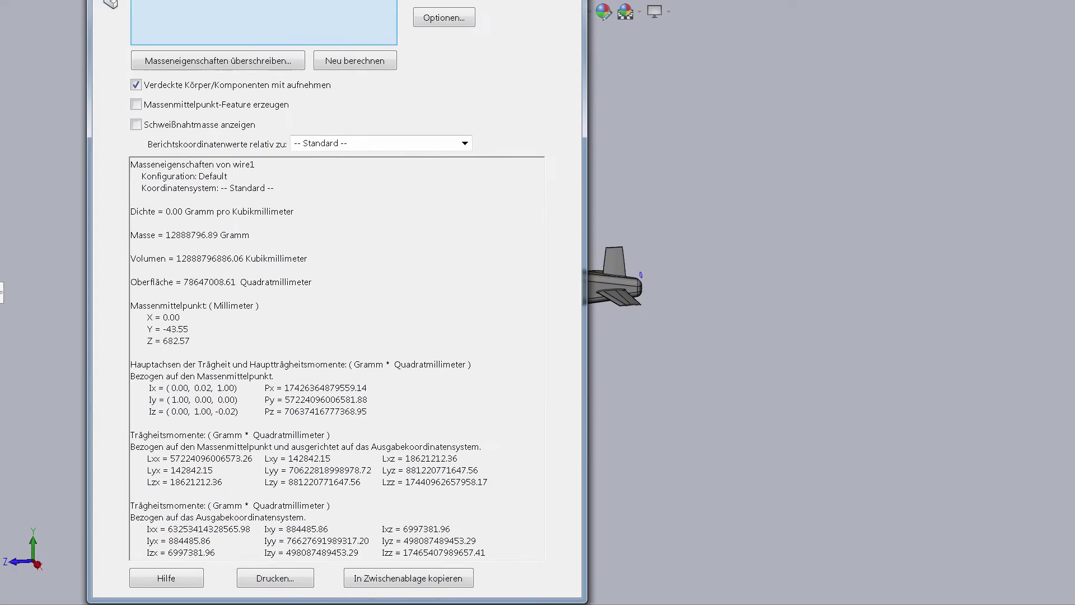
{"action": "key", "text": "Escape"}
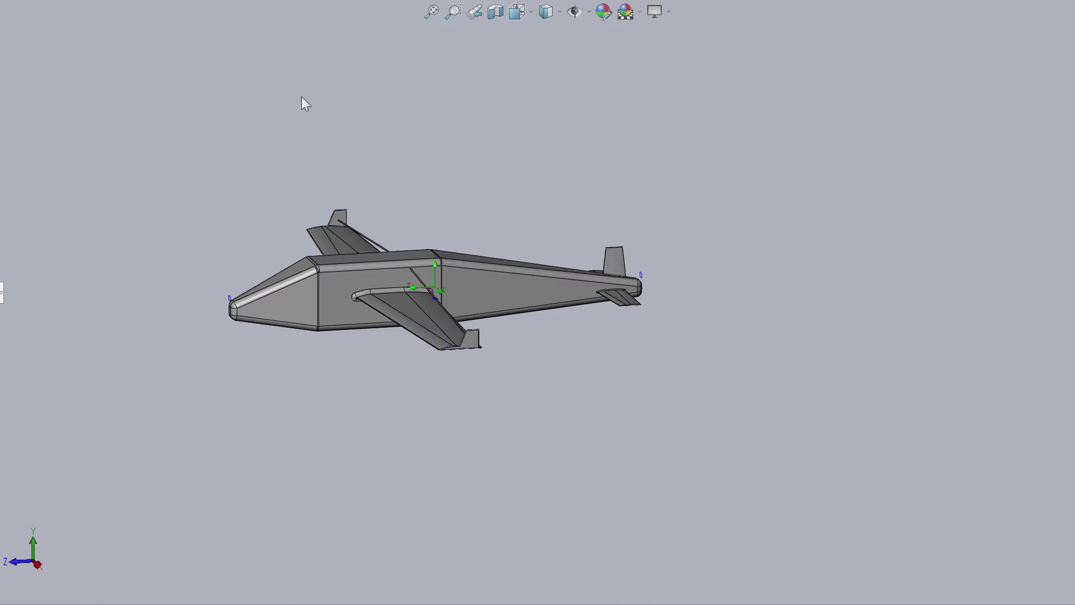
- Accept general settings (external air, −25 m/s along Z, 101325 Pa, 293.2 K); close calculation options
{"action": "left_click", "coordinate": [268, 206]}
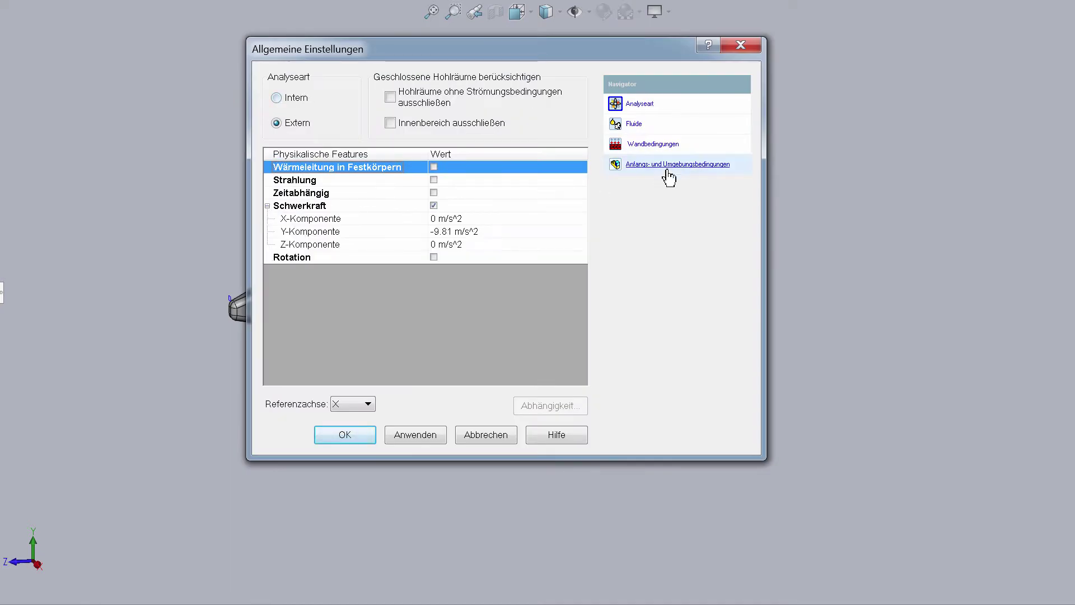
{"action": "left_click", "coordinate": [688, 125]}
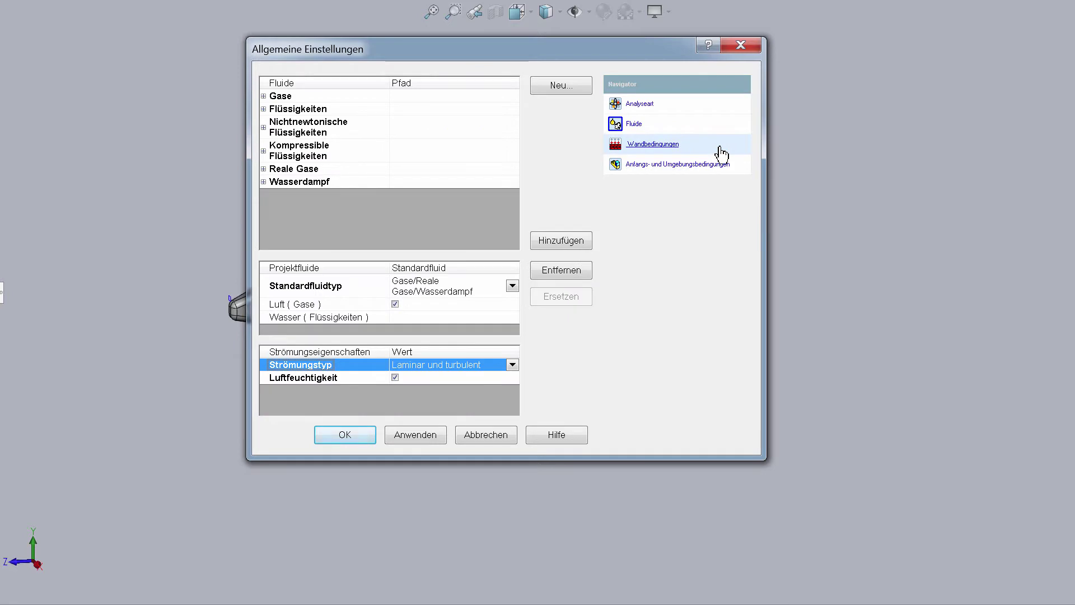
{"action": "left_click", "coordinate": [721, 148]}
{"action": "left_click", "coordinate": [739, 165]}
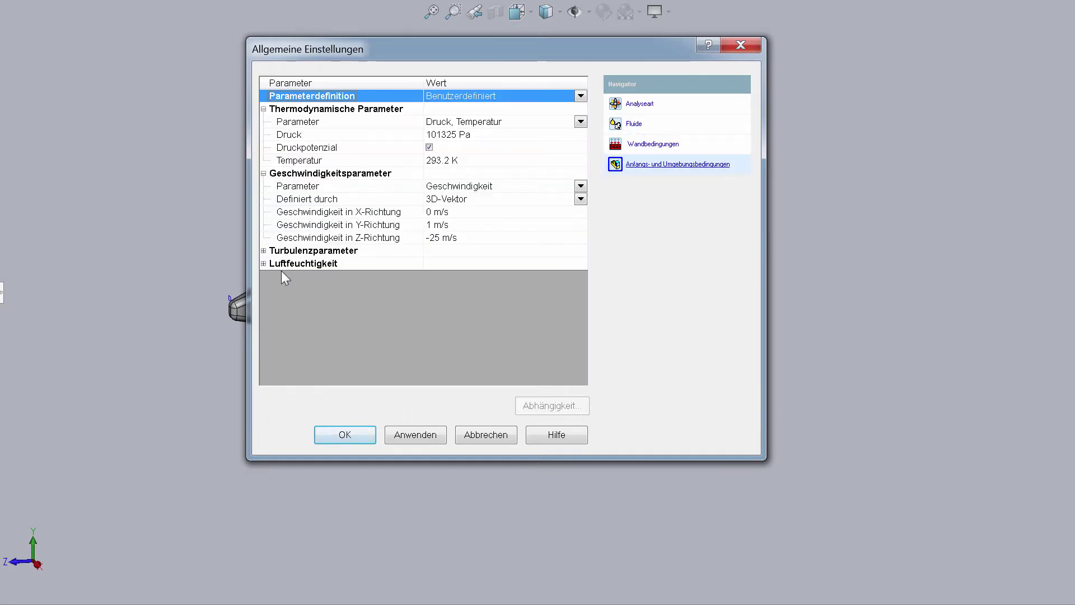
{"action": "left_click", "coordinate": [263, 263]}
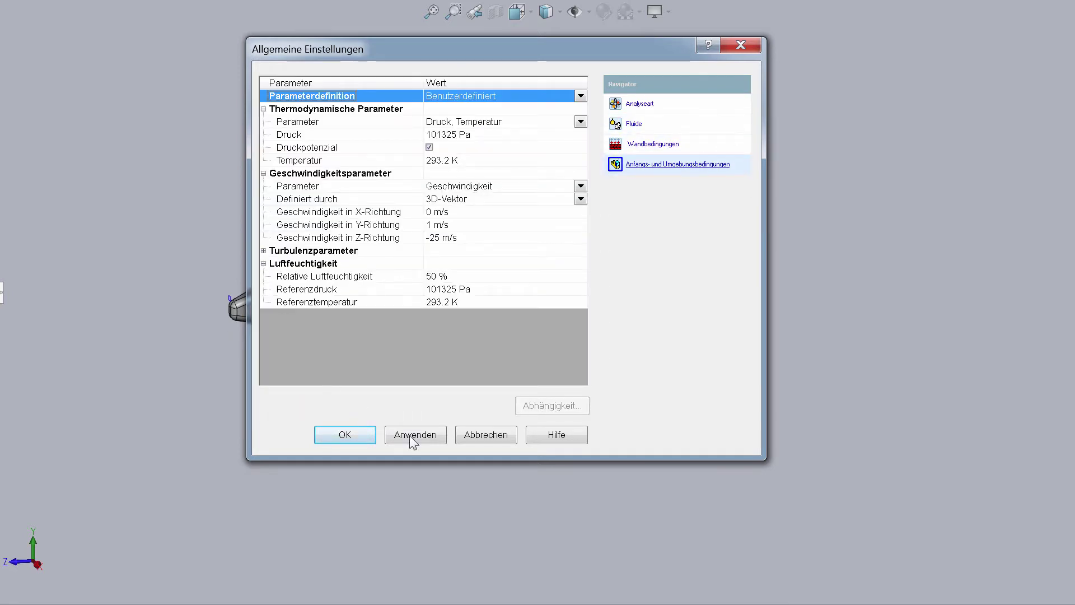
{"action": "left_click", "coordinate": [479, 438]}
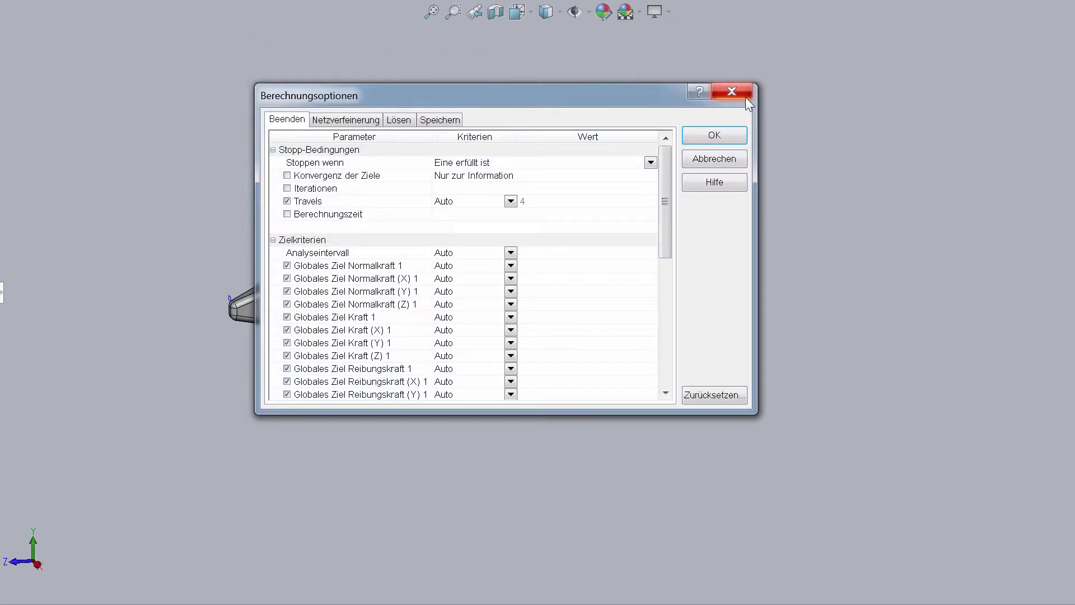
{"action": "left_click", "coordinate": [745, 97]}
{"action": "mouse_move", "coordinate": [223, 154]}
{"action": "middle_mouse_down"}
{"action": "mouse_move", "coordinate": [254, 218]}
{"action": "mouse_move", "coordinate": [54, 356]}
{"action": "middle_mouse_up"}
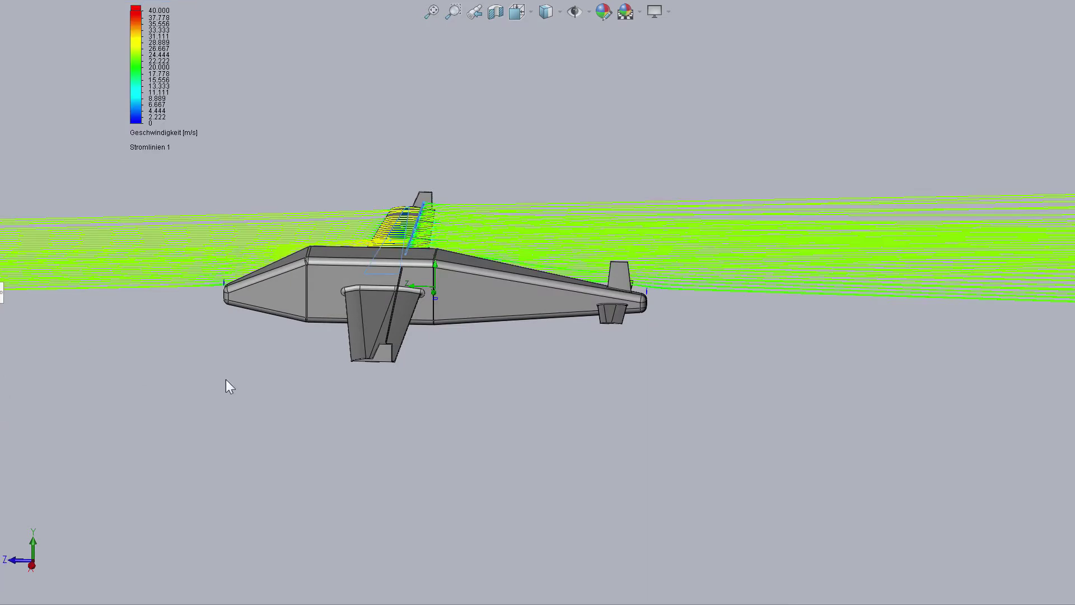
- Orbit and zoom around the streamlines and fin, ending zoomed out on the whole aircraft
{"action": "mouse_move", "coordinate": [226, 378]}
{"action": "middle_mouse_down"}
{"action": "mouse_move", "coordinate": [477, 242]}
{"action": "mouse_move", "coordinate": [408, 389]}
{"action": "mouse_move", "coordinate": [656, 440]}
{"action": "mouse_move", "coordinate": [572, 321]}
{"action": "middle_mouse_up"}
{"action": "scroll", "coordinate": [409, 388], "scroll_direction": "down", "scroll_amount": 5}
{"action": "scroll", "coordinate": [569, 315], "scroll_direction": "down", "scroll_amount": 2}
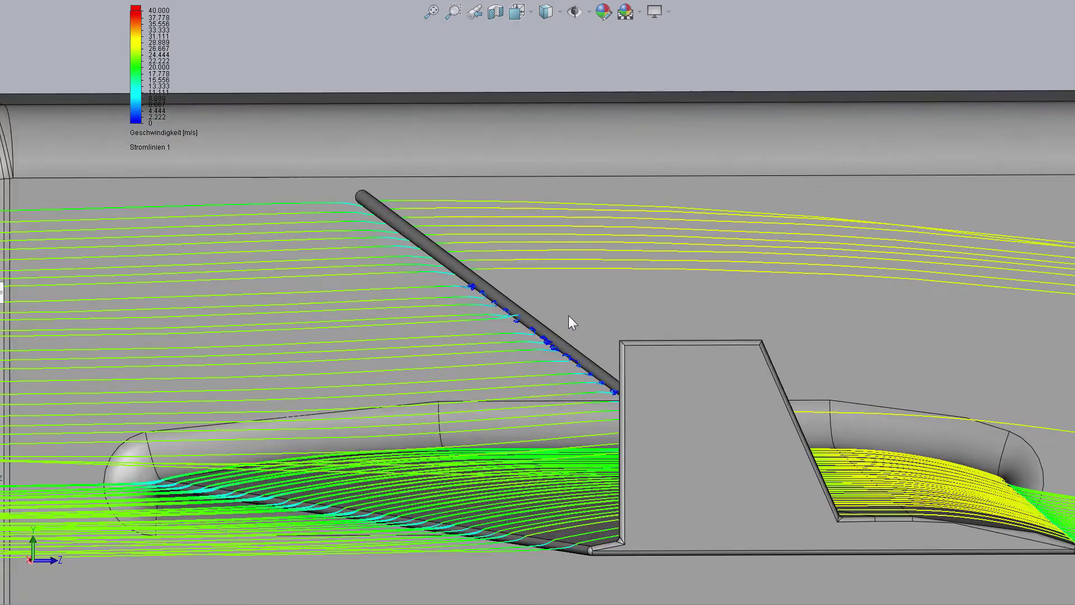
{"action": "scroll", "coordinate": [559, 358], "scroll_direction": "down", "scroll_amount": 5}
{"action": "scroll", "coordinate": [506, 331], "scroll_direction": "up", "scroll_amount": 3}
{"action": "scroll", "coordinate": [508, 336], "scroll_direction": "up", "scroll_amount": 2}
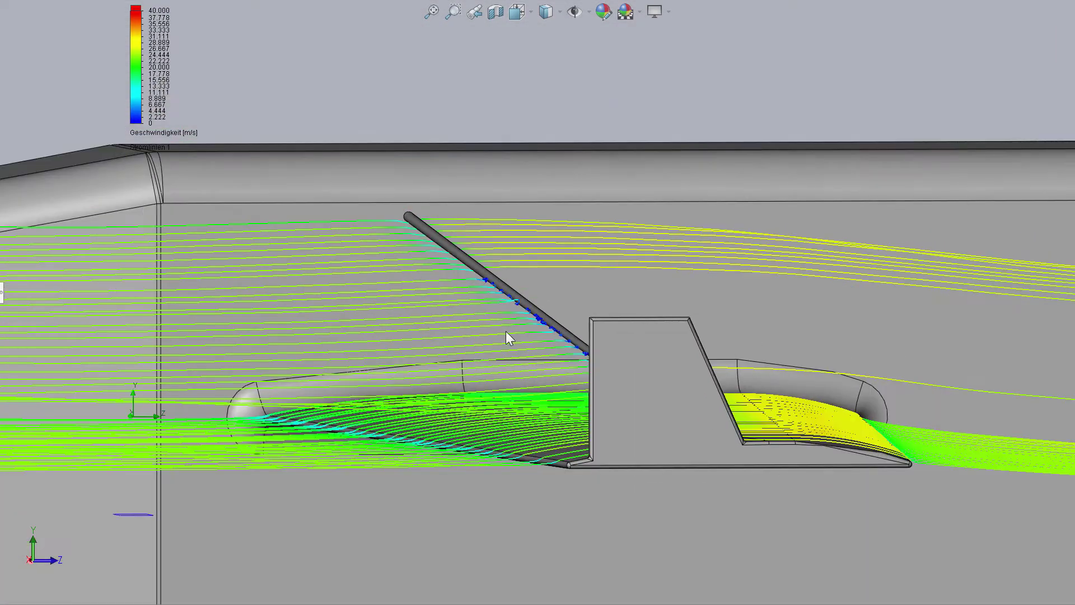
{"action": "scroll", "coordinate": [509, 336], "scroll_direction": "up", "scroll_amount": 3}
{"action": "mouse_move", "coordinate": [492, 297]}
{"action": "middle_mouse_down"}
{"action": "mouse_move", "coordinate": [472, 232]}
{"action": "mouse_move", "coordinate": [451, 372]}
{"action": "mouse_move", "coordinate": [417, 350]}
{"action": "mouse_move", "coordinate": [355, 347]}
{"action": "mouse_move", "coordinate": [355, 336]}
{"action": "mouse_move", "coordinate": [388, 328]}
{"action": "mouse_move", "coordinate": [441, 391]}
{"action": "mouse_move", "coordinate": [444, 434]}
{"action": "mouse_move", "coordinate": [355, 435]}
{"action": "mouse_move", "coordinate": [334, 367]}
{"action": "mouse_move", "coordinate": [403, 340]}
{"action": "mouse_move", "coordinate": [492, 334]}
{"action": "mouse_move", "coordinate": [595, 353]}
{"action": "mouse_move", "coordinate": [648, 336]}
{"action": "mouse_move", "coordinate": [489, 386]}
{"action": "middle_mouse_up"}
{"action": "scroll", "coordinate": [452, 375], "scroll_direction": "up", "scroll_amount": 3}
{"action": "scroll", "coordinate": [448, 378], "scroll_direction": "up", "scroll_amount": 2}
{"action": "scroll", "coordinate": [403, 342], "scroll_direction": "down", "scroll_amount": 3}
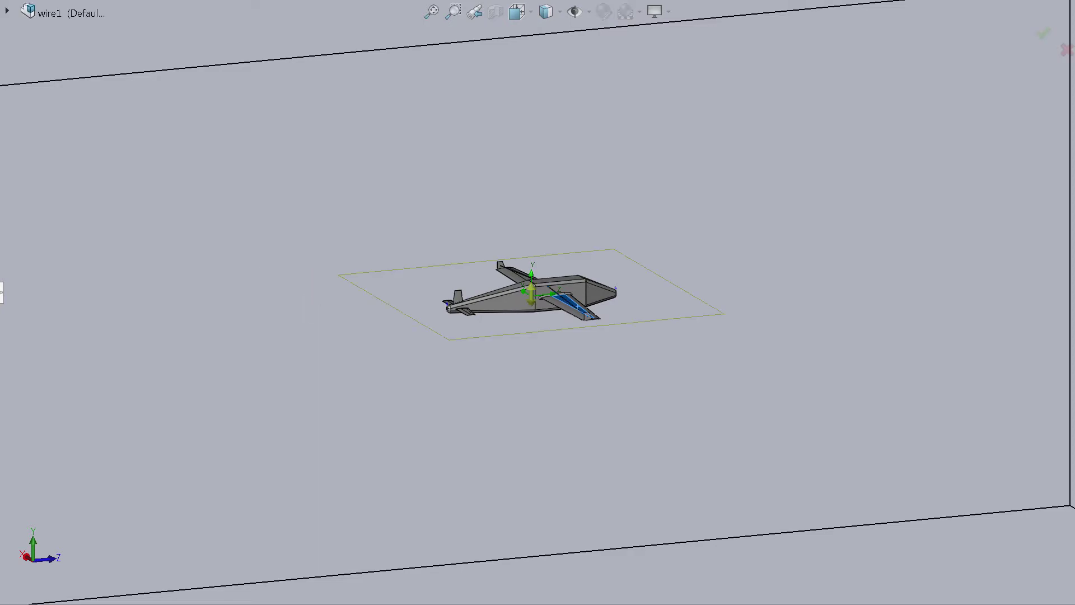
- Place the velocity cut plot on the Right plane from the flyout tree and display it
{"action": "left_click", "coordinate": [8, 13]}
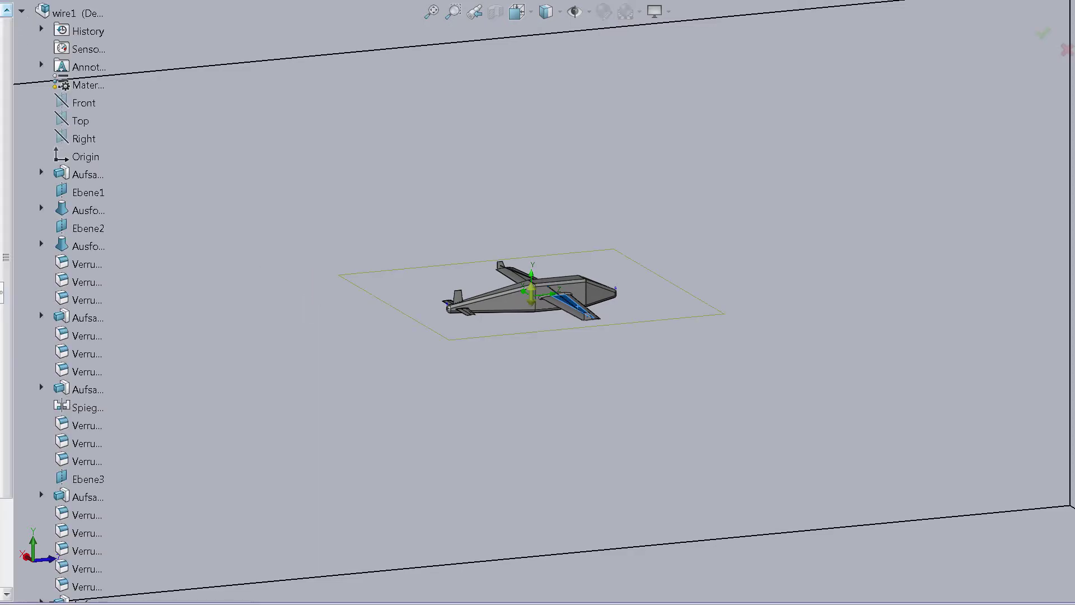
{"action": "left_click", "coordinate": [79, 138]}
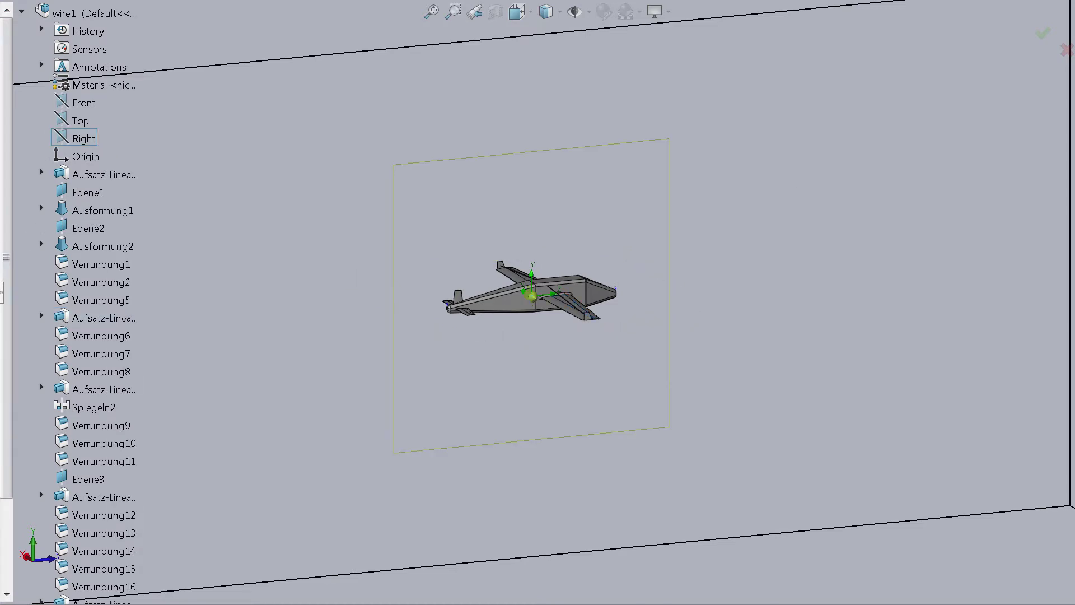
{"action": "key", "text": "Return"}
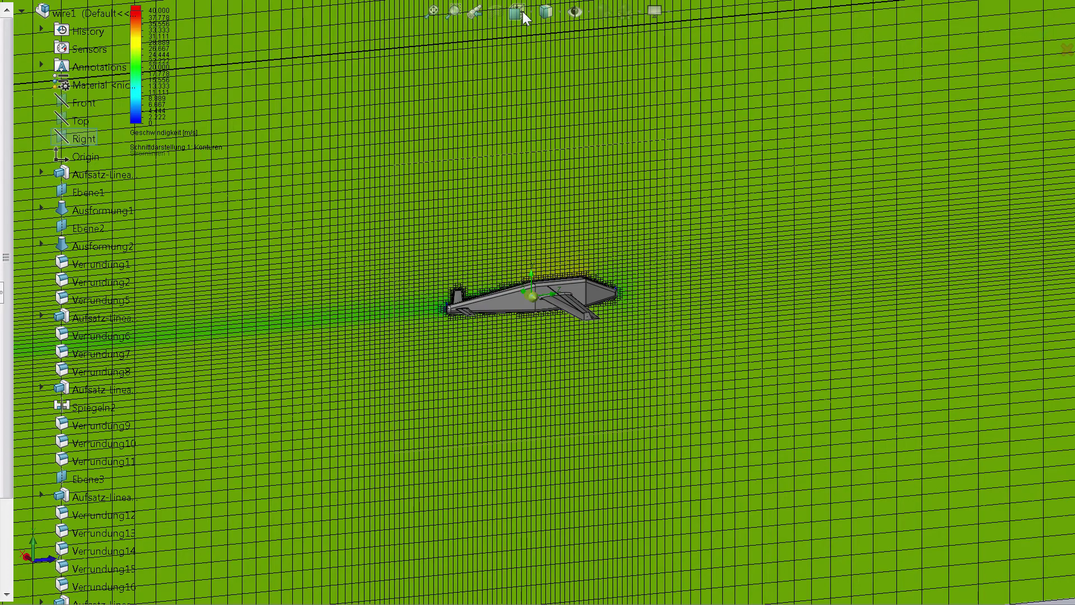
- Set the view orientation to Right and the display style to Hidden Lines Visible
{"action": "left_click", "coordinate": [515, 11]}
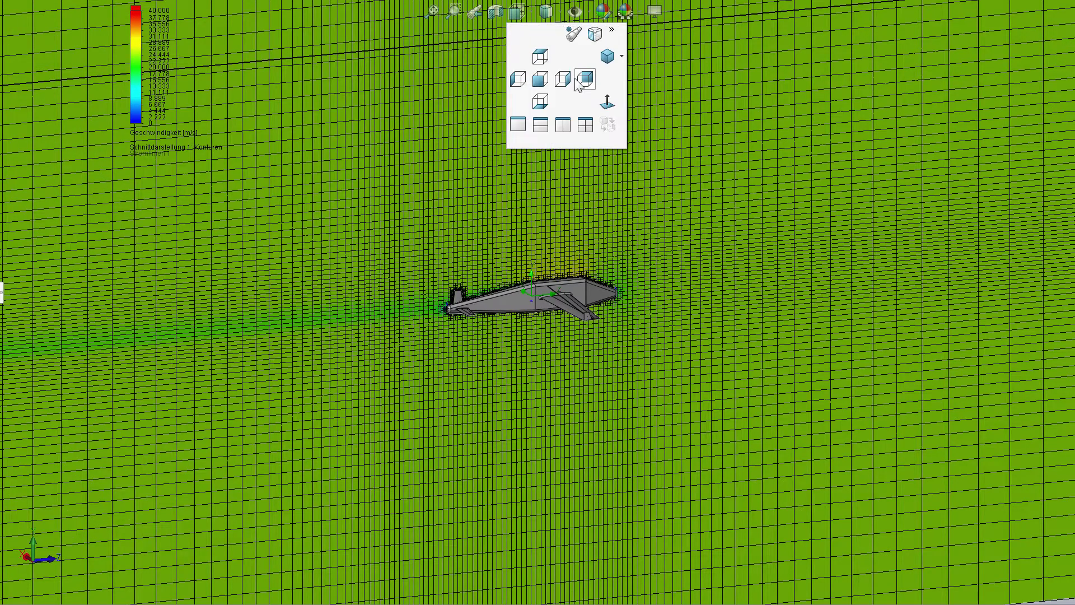
{"action": "left_click", "coordinate": [564, 78]}
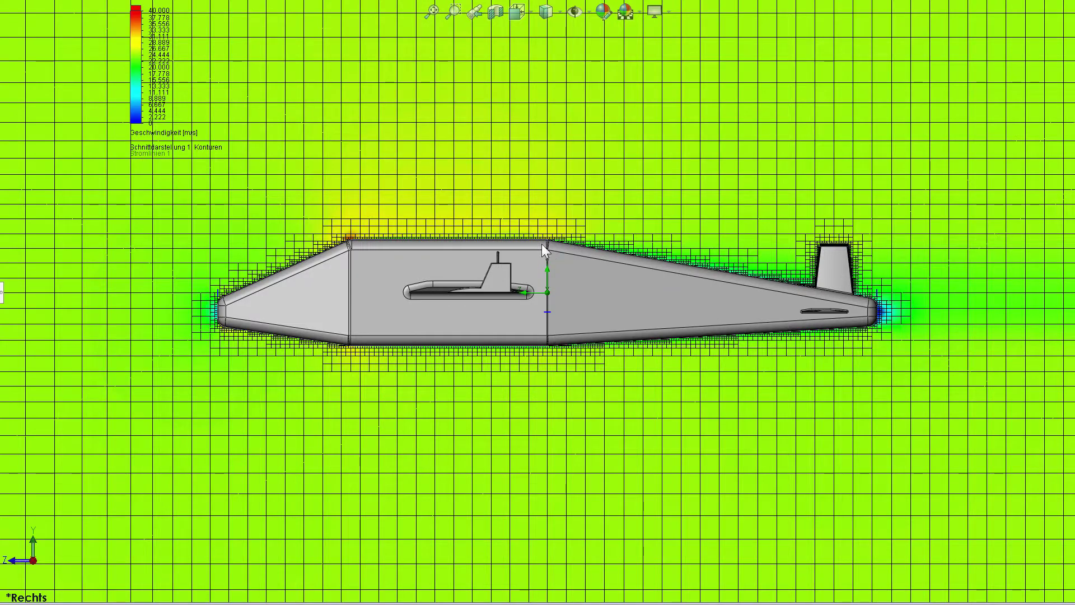
{"action": "left_click", "coordinate": [547, 12]}
{"action": "left_click", "coordinate": [547, 112]}
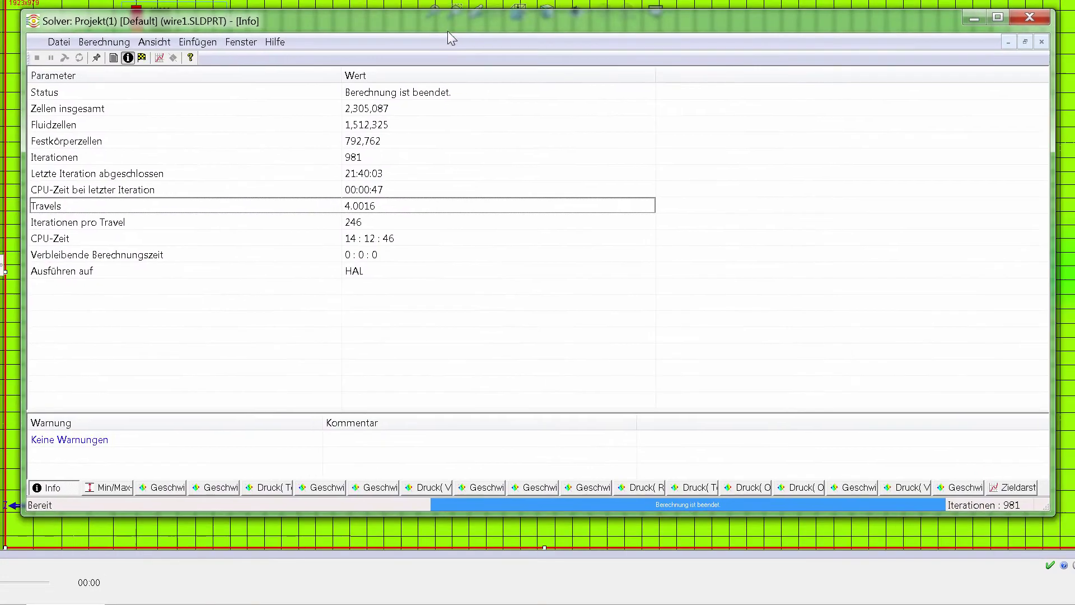
- Browse the solver previews: front velocity, top pressure and top velocity vectors
{"action": "left_click", "coordinate": [163, 507]}
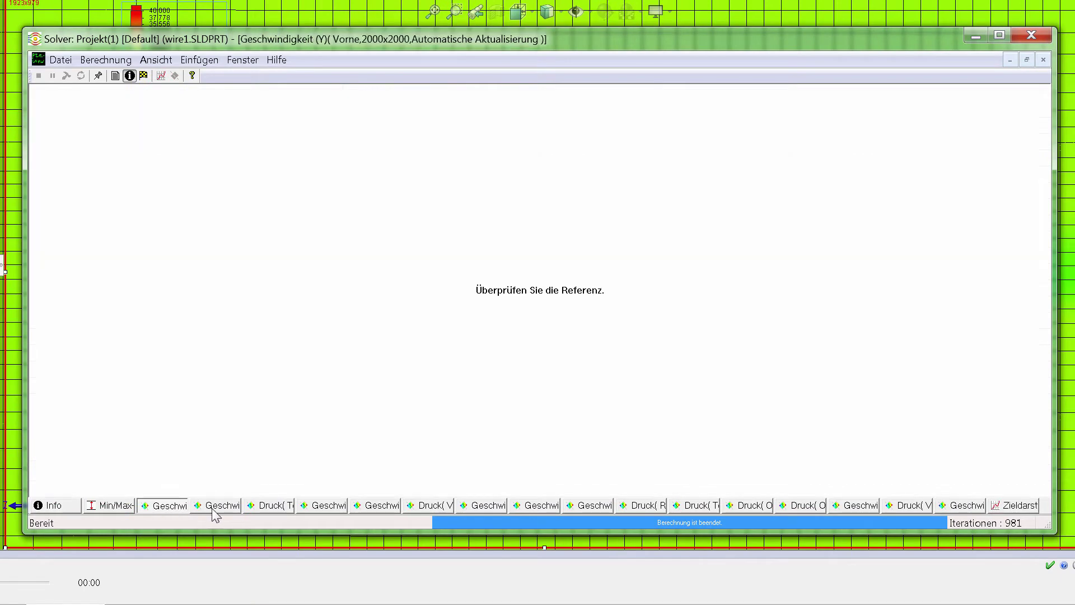
{"action": "left_click", "coordinate": [268, 506]}
{"action": "scroll", "coordinate": [412, 311], "scroll_direction": "up", "scroll_amount": 3}
{"action": "scroll", "coordinate": [448, 355], "scroll_direction": "up", "scroll_amount": 3}
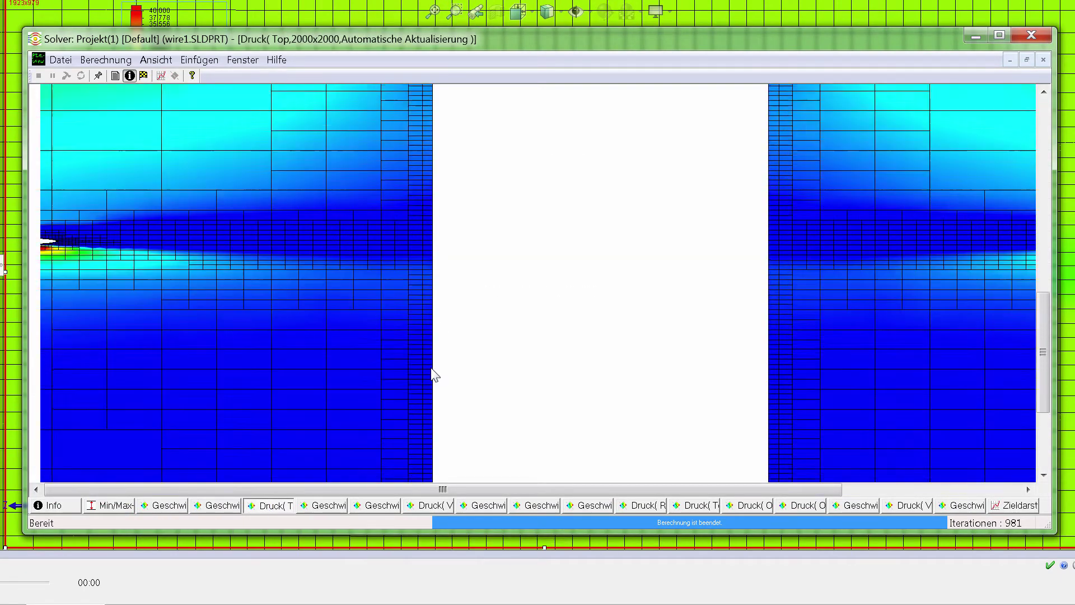
{"action": "scroll", "coordinate": [434, 377], "scroll_direction": "up", "scroll_amount": 3}
{"action": "left_click", "coordinate": [322, 505]}
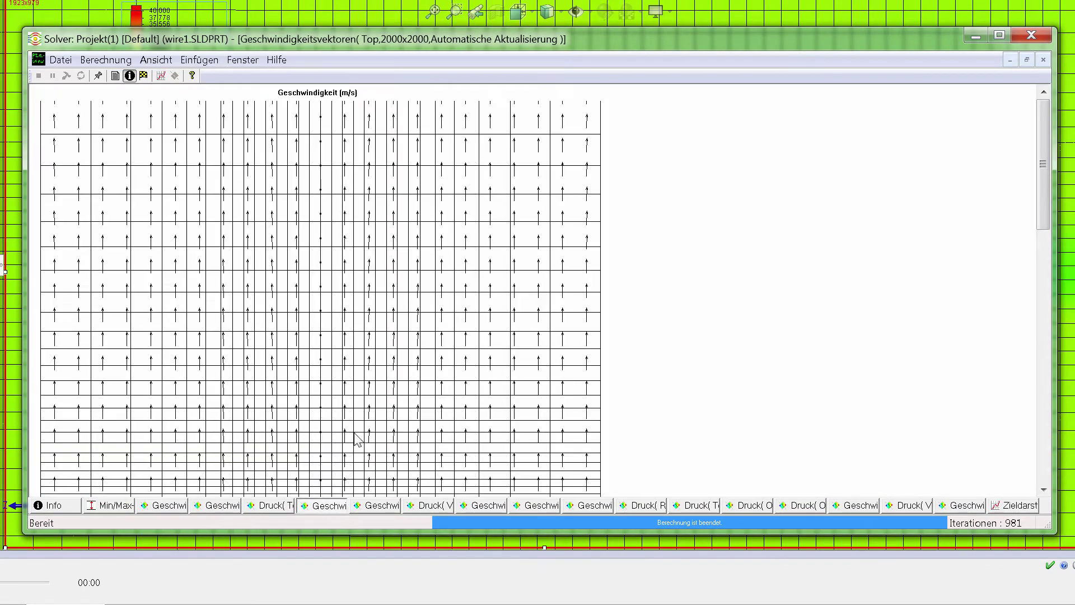
{"action": "scroll", "coordinate": [358, 440], "scroll_direction": "down", "scroll_amount": 3}
{"action": "scroll", "coordinate": [367, 440], "scroll_direction": "down", "scroll_amount": 3}
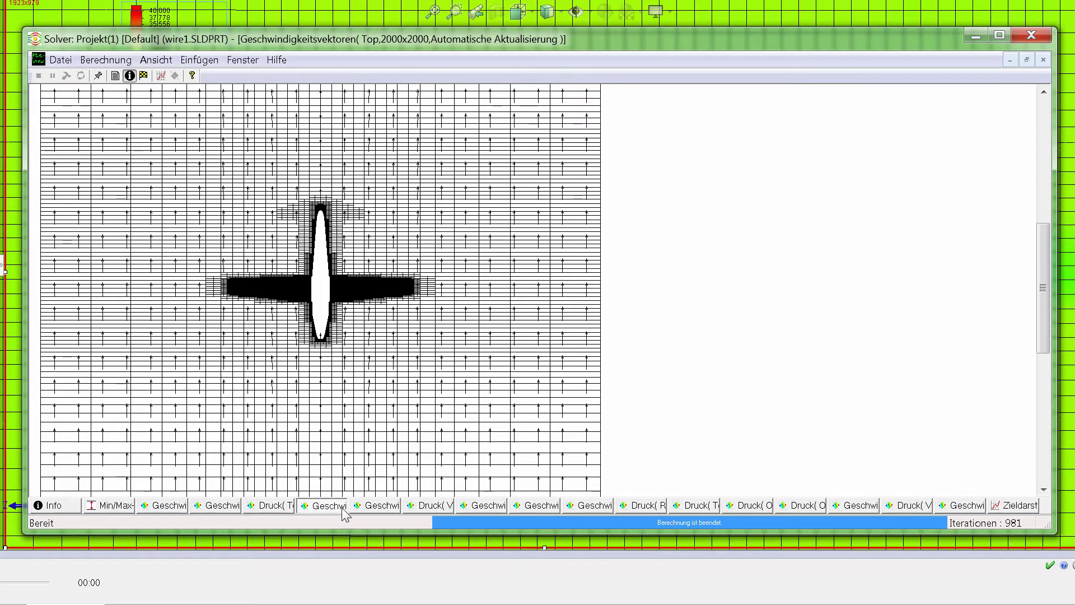
- View the side velocity and front pressure previews, ending on the Zieldarstellung goal plot
{"action": "left_click", "coordinate": [379, 506]}
{"action": "scroll", "coordinate": [389, 443], "scroll_direction": "down", "scroll_amount": 2}
{"action": "scroll", "coordinate": [392, 445], "scroll_direction": "up", "scroll_amount": 1}
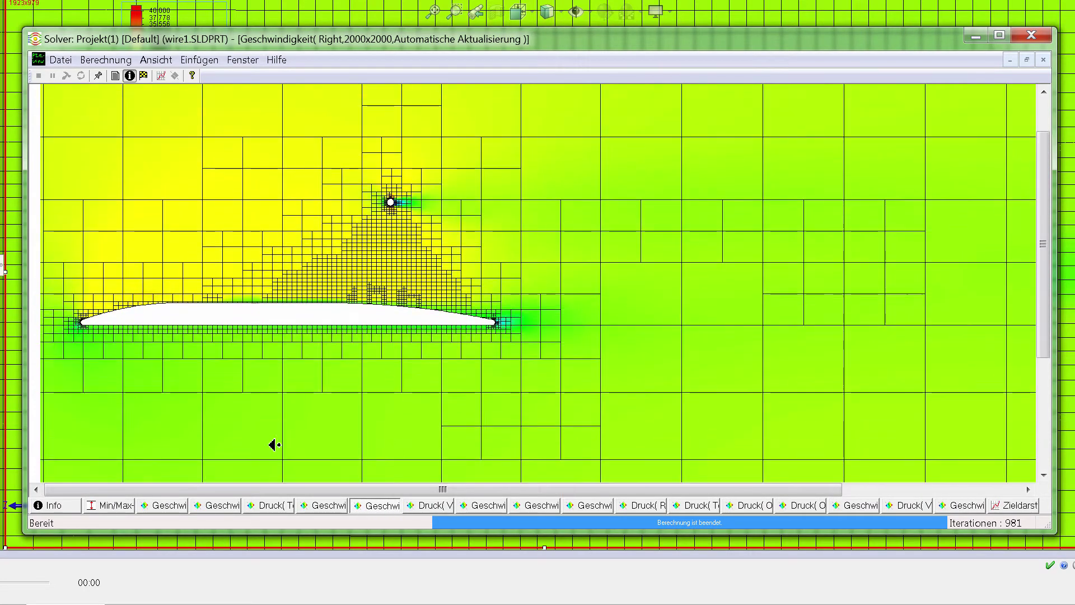
{"action": "scroll", "coordinate": [314, 367], "scroll_direction": "down", "scroll_amount": 3}
{"action": "scroll", "coordinate": [482, 247], "scroll_direction": "up", "scroll_amount": 4}
{"action": "scroll", "coordinate": [482, 247], "scroll_direction": "right", "scroll_amount": 3}
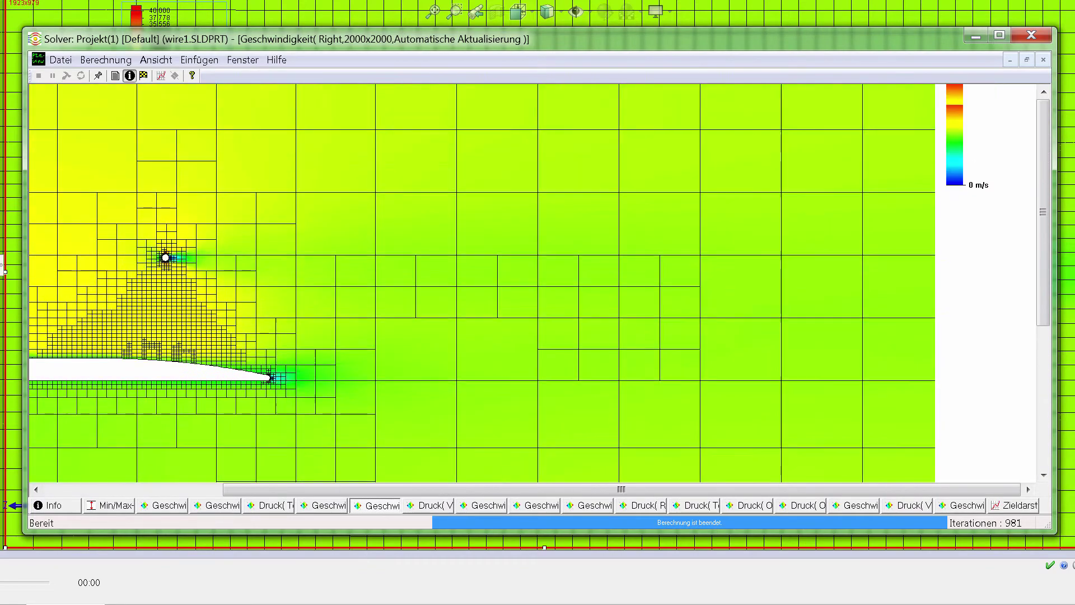
{"action": "left_click", "coordinate": [430, 506]}
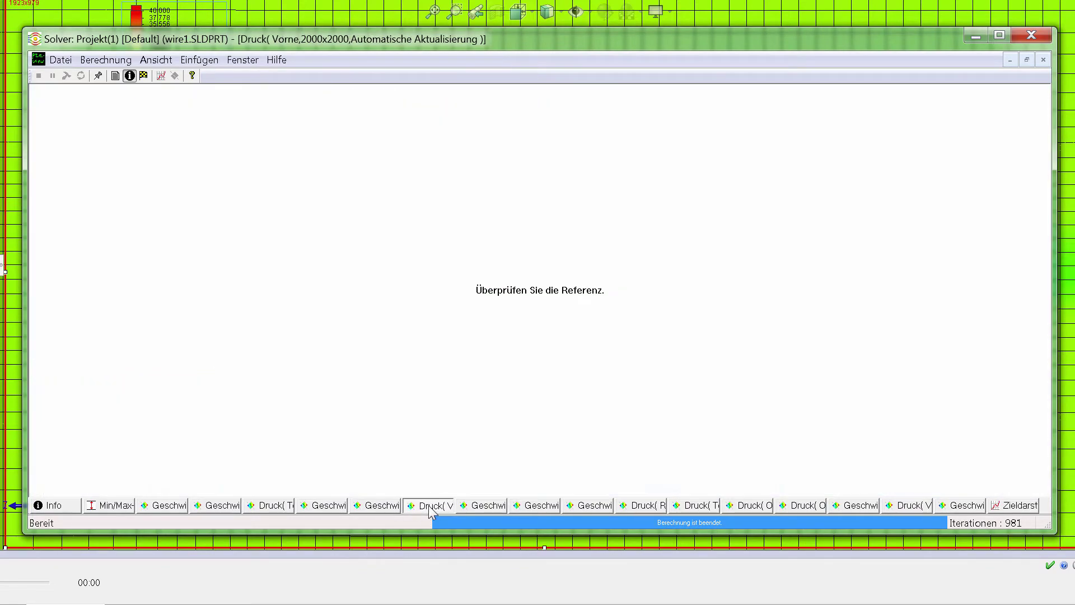
{"action": "left_click", "coordinate": [485, 506]}
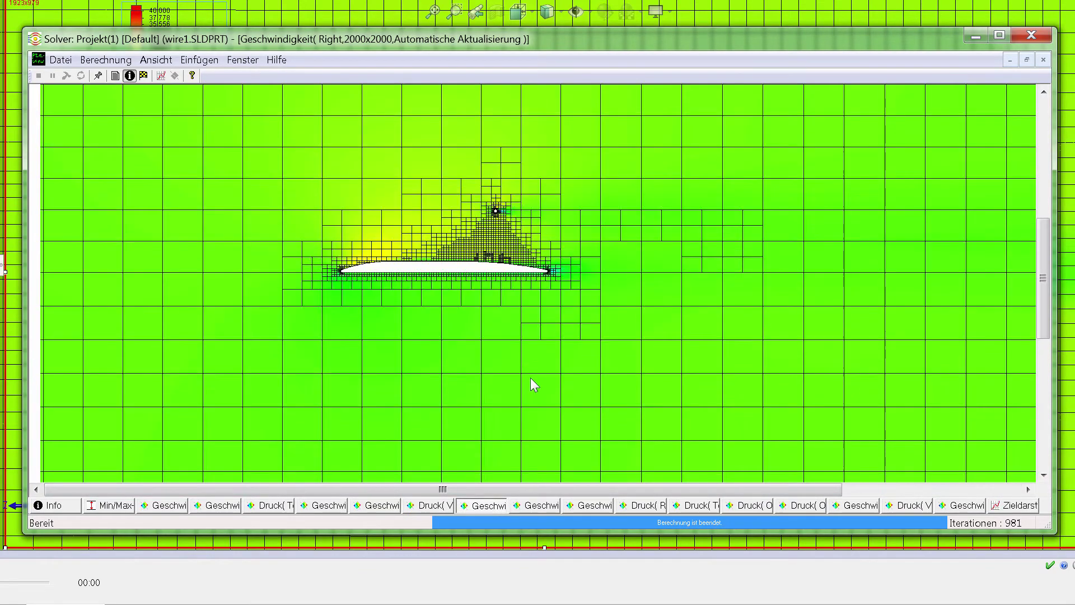
{"action": "scroll", "coordinate": [528, 381], "scroll_direction": "up", "scroll_amount": 2}
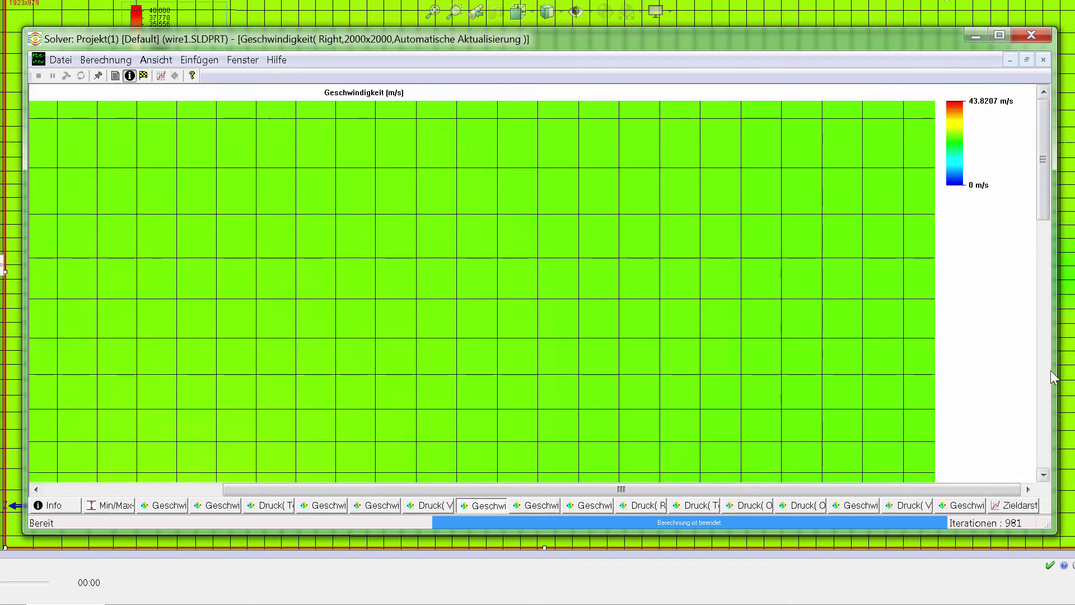
{"action": "left_click", "coordinate": [1016, 506]}
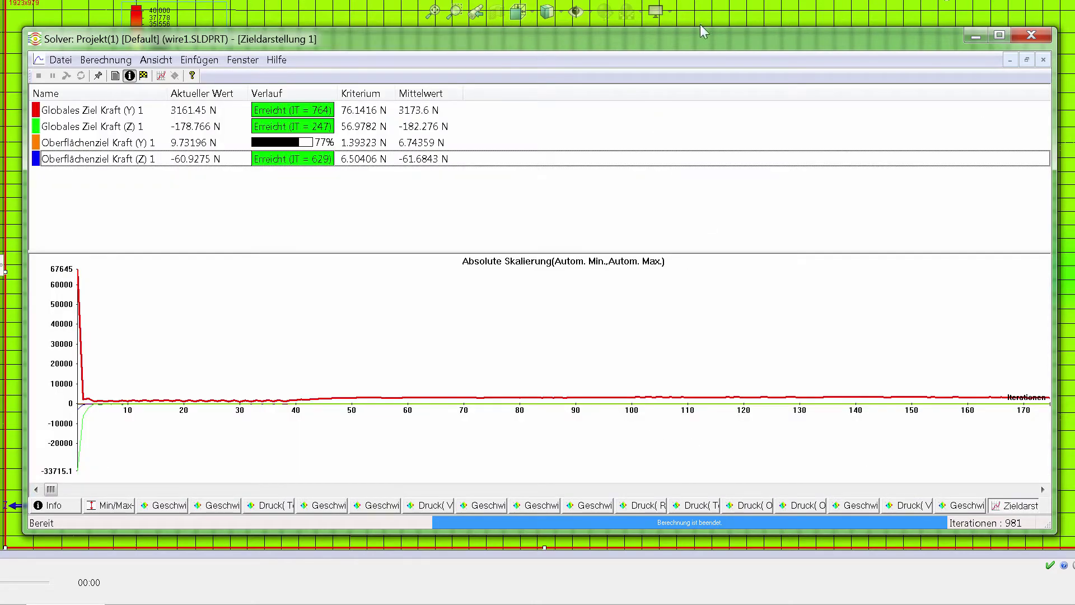
- Click into the goal plot, then bring the SolidWorks velocity cut plot back in front
{"action": "left_click", "coordinate": [815, 291]}
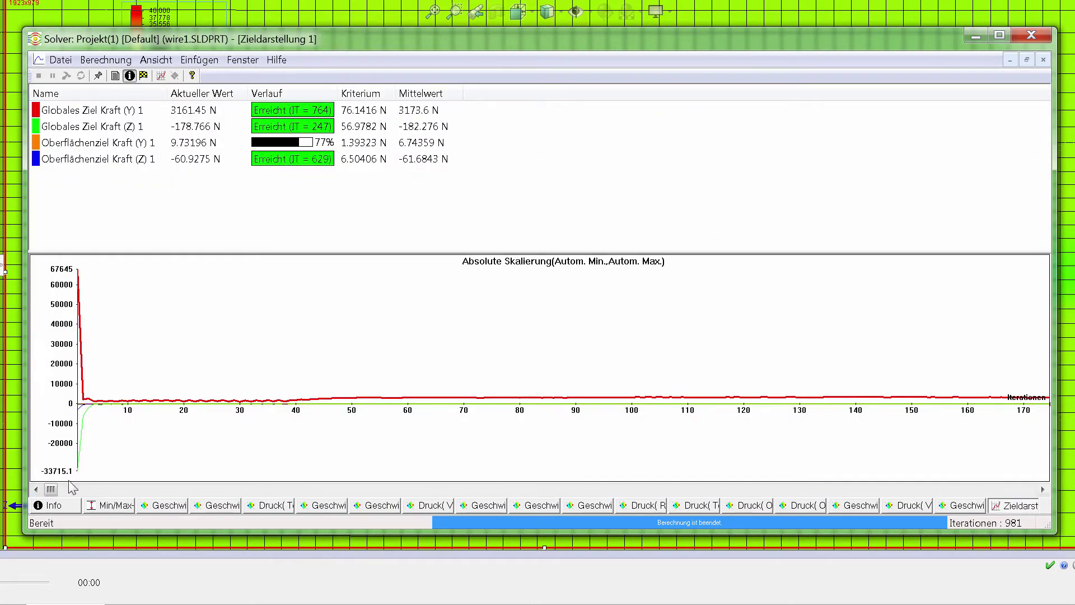
{"action": "left_click", "coordinate": [704, 2]}
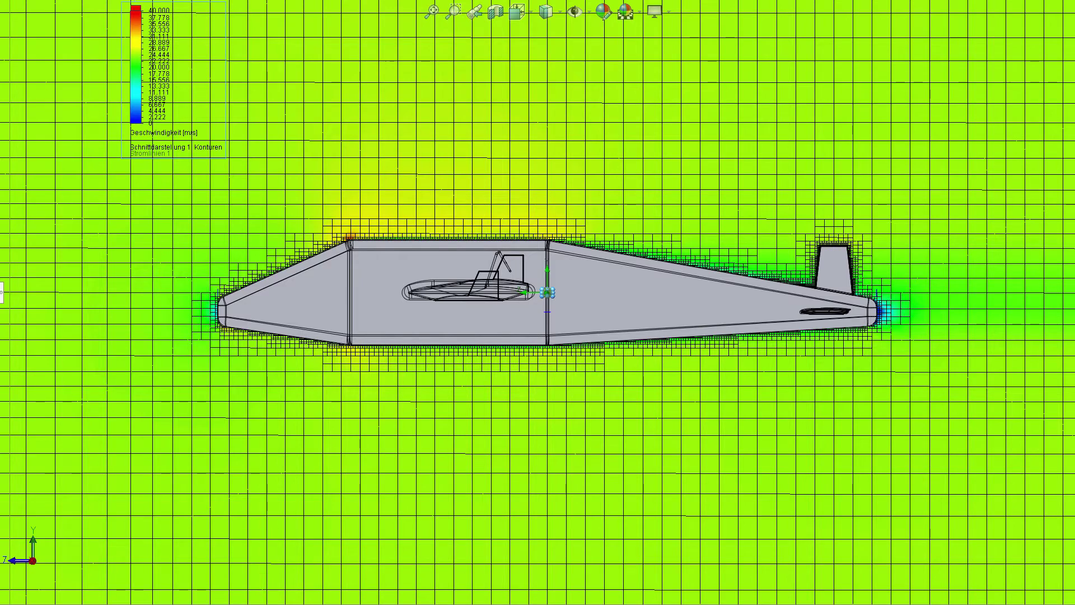
- Open the flyout feature tree with F9 and close it again with Enter
{"action": "key", "text": "F9"}
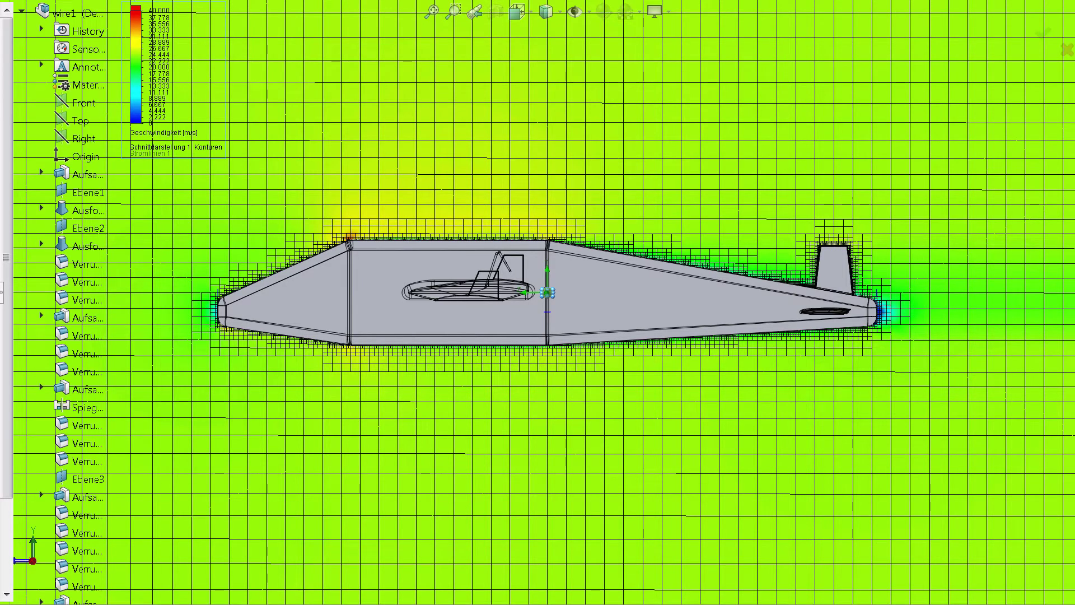
{"action": "key", "text": "Return"}
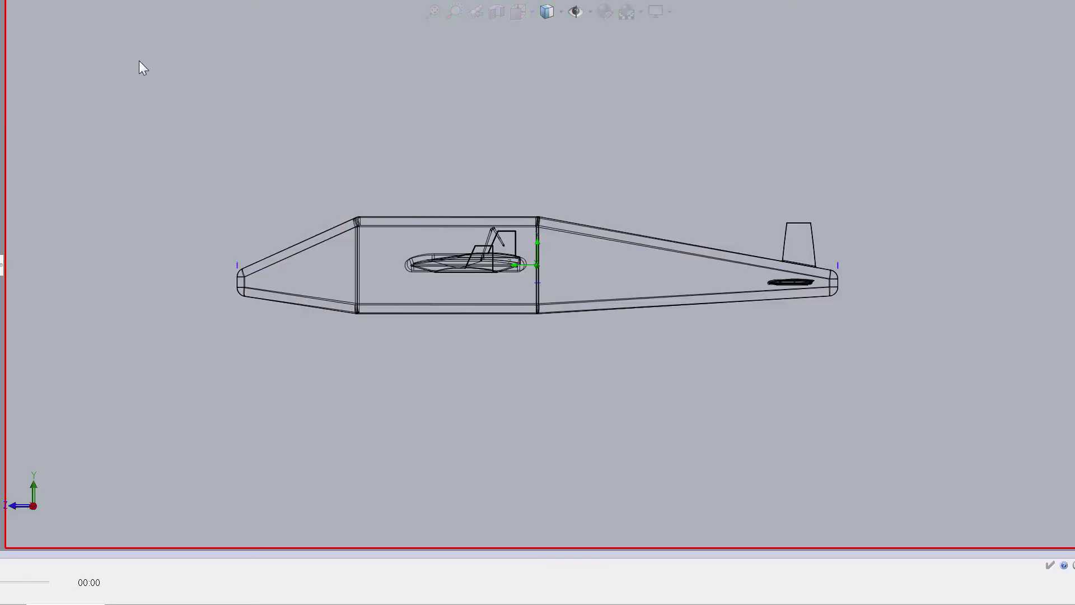
- Edit the velocity legend's range to a 30 m/s maximum
{"action": "right_click", "coordinate": [140, 61]}
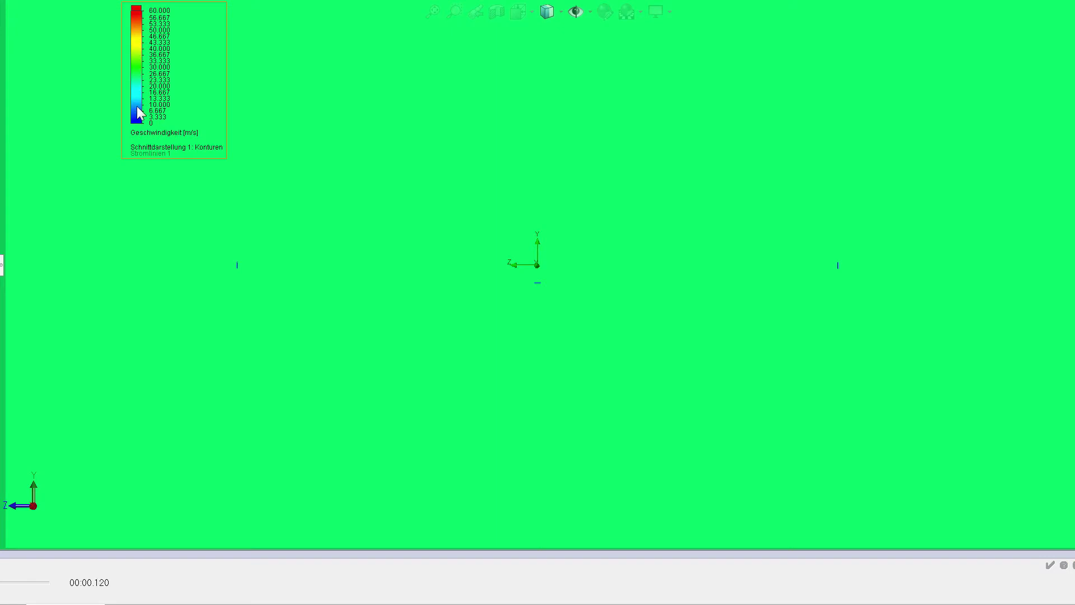
{"action": "right_click", "coordinate": [138, 106]}
{"action": "left_click", "coordinate": [133, 107]}
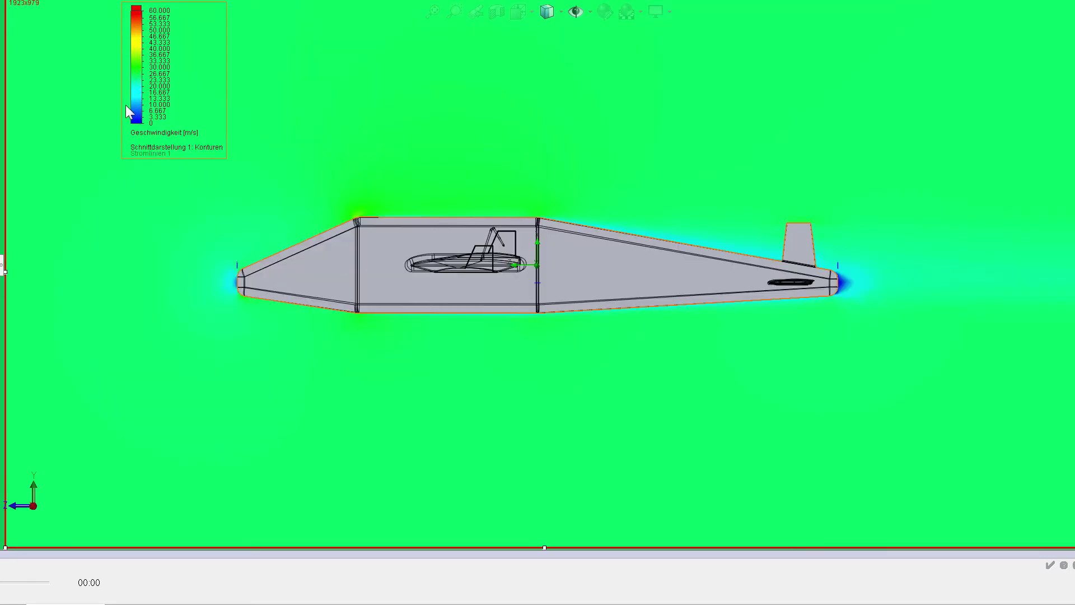
{"action": "right_click", "coordinate": [134, 106]}
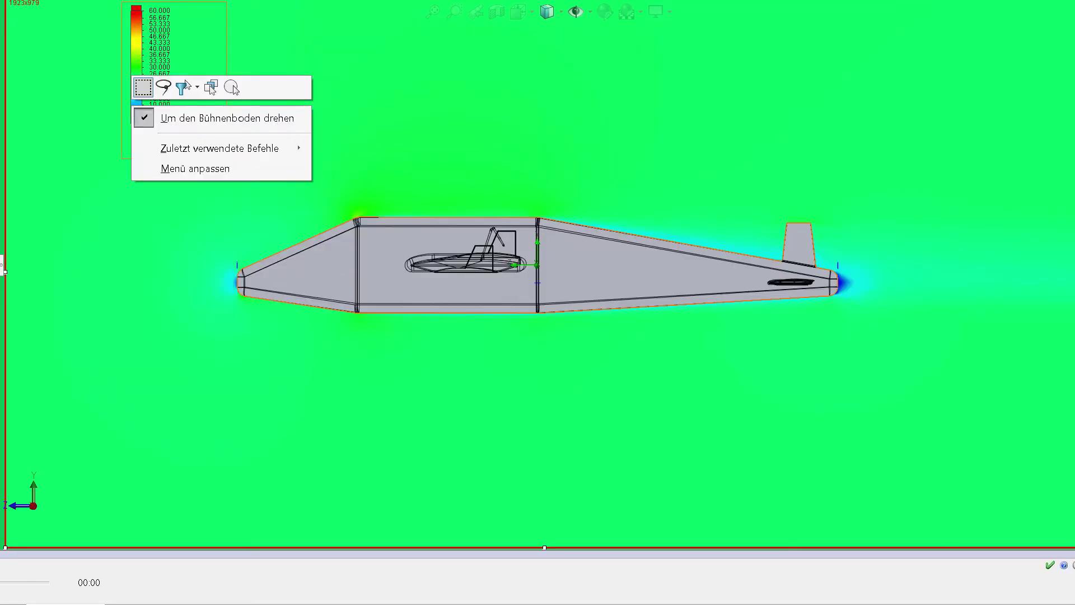
{"action": "left_click", "coordinate": [246, 207]}
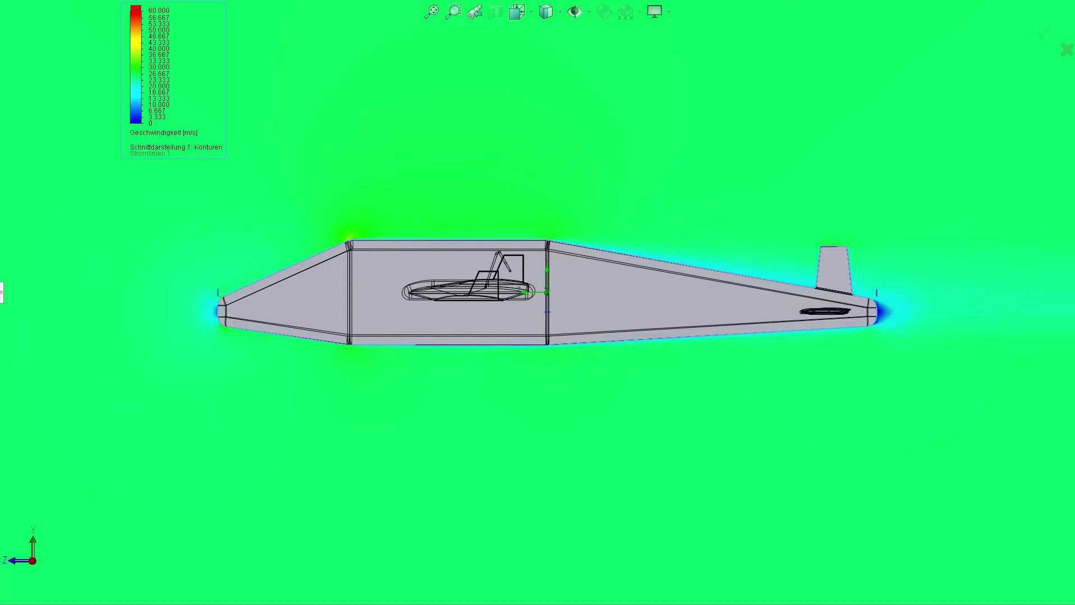
{"action": "key", "text": "Return"}
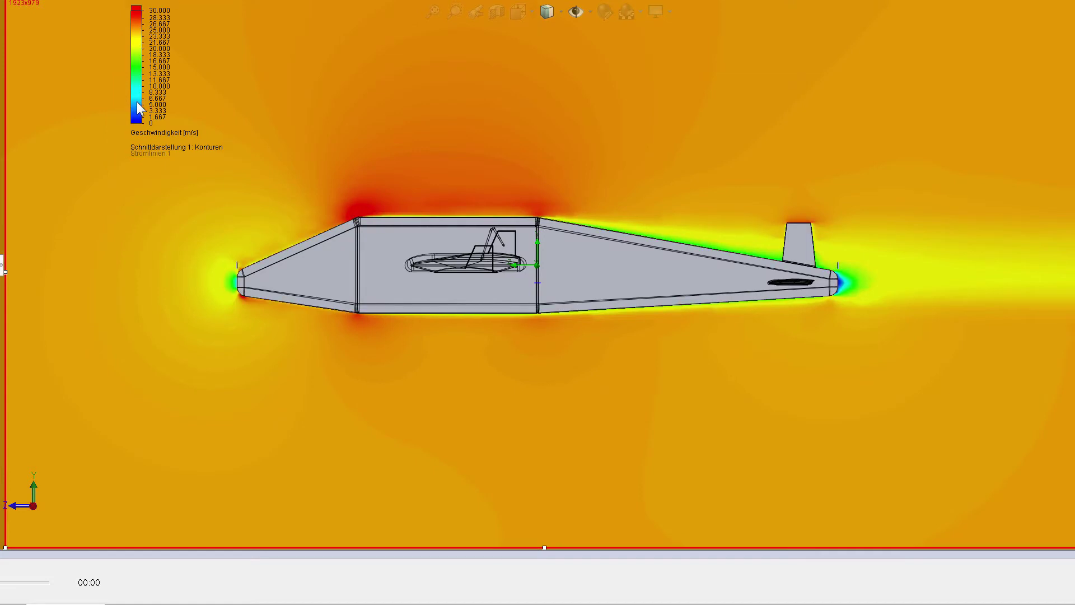
- Edit the legend to plot Dichte (Fluid) density instead of velocity
{"action": "right_click", "coordinate": [144, 102]}
{"action": "left_click", "coordinate": [168, 108]}
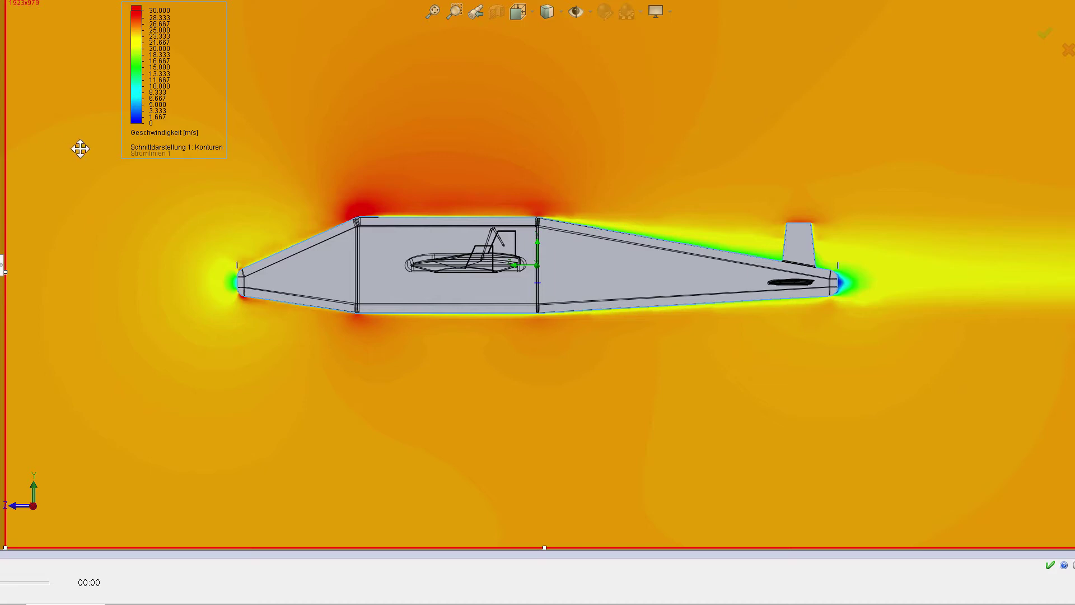
{"action": "scroll", "coordinate": [138, 99], "scroll_direction": "up", "scroll_amount": 1}
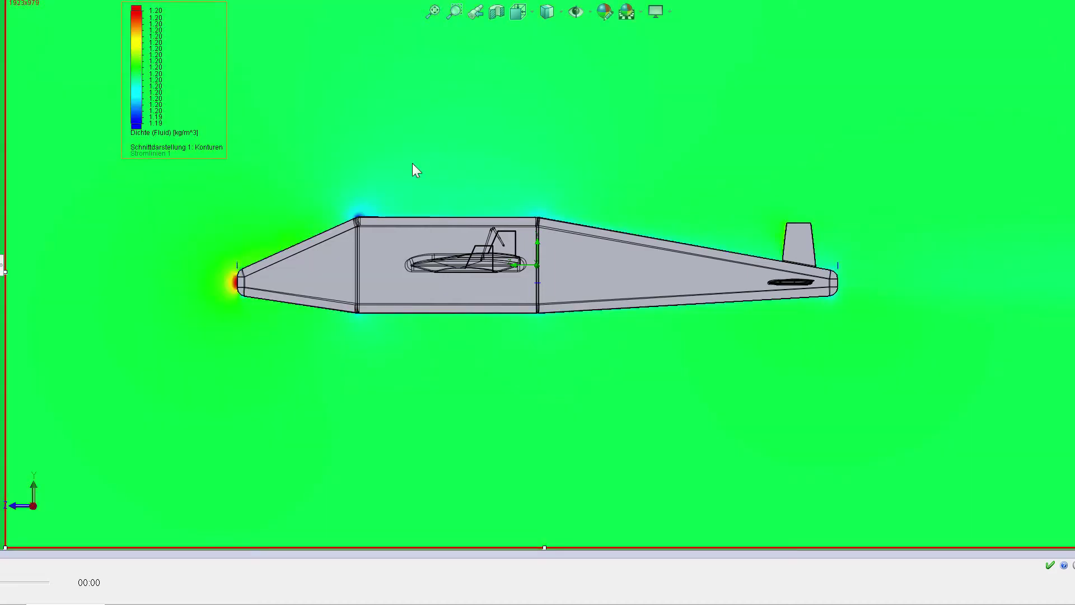
- Switch the cut plot parameter from Dichte (Fluid) to Druck, ranging 100815.93–101892.99 Pa
{"action": "scroll", "coordinate": [700, 206], "scroll_direction": "down", "scroll_amount": 1}
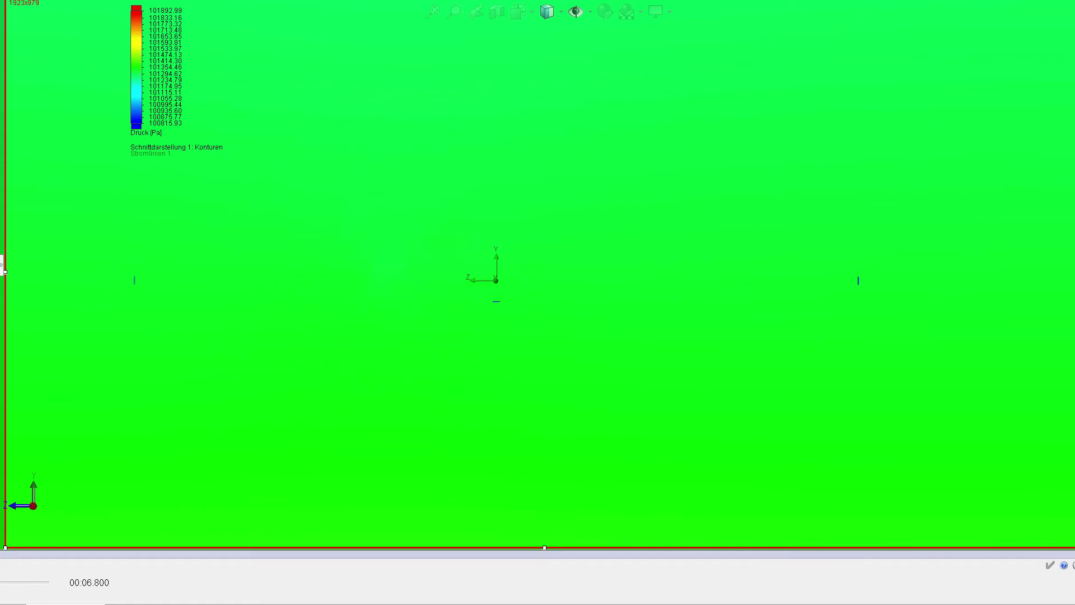
- Narrow the pressure legend range to 101200–101600 Pa to highlight high pressure at the nose
{"action": "right_click", "coordinate": [159, 120]}
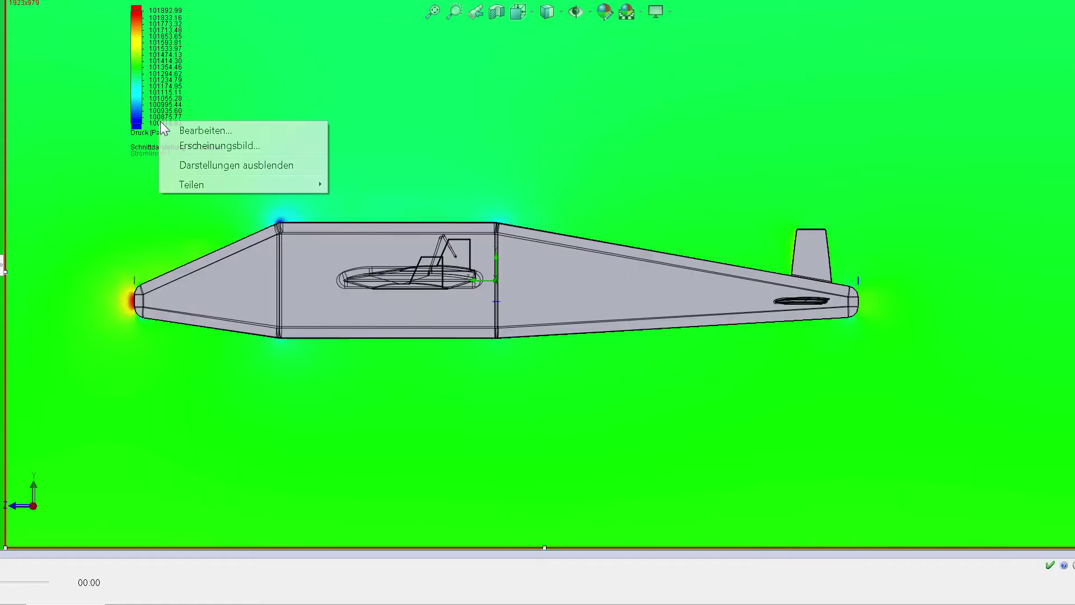
{"action": "left_click", "coordinate": [202, 130]}
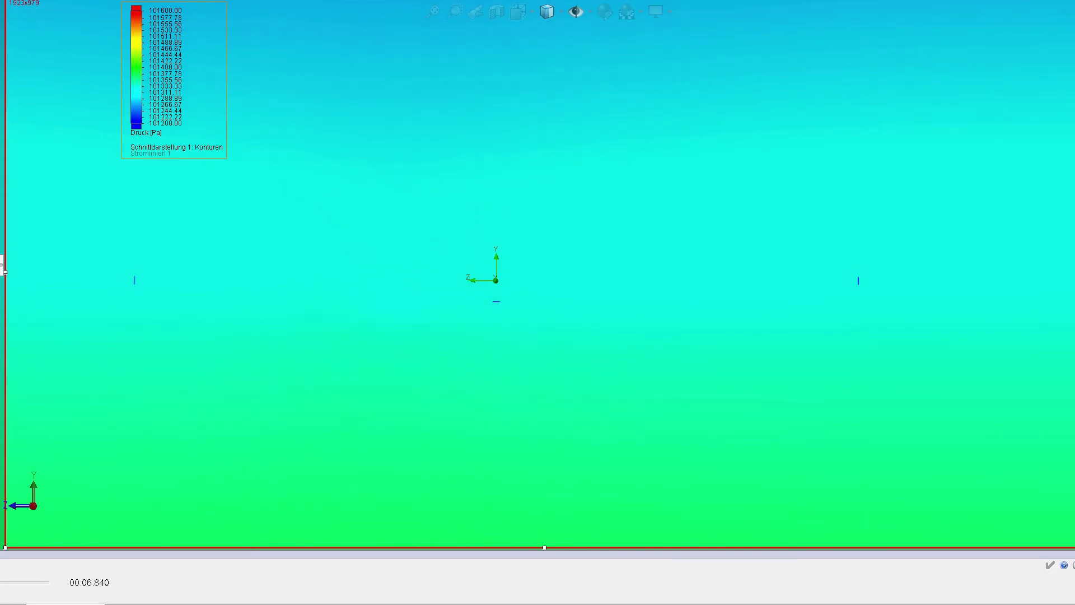
- Change the cut plot parameter to Geschwindigkeit (X) in the global coordinate system
{"action": "right_click", "coordinate": [135, 84]}
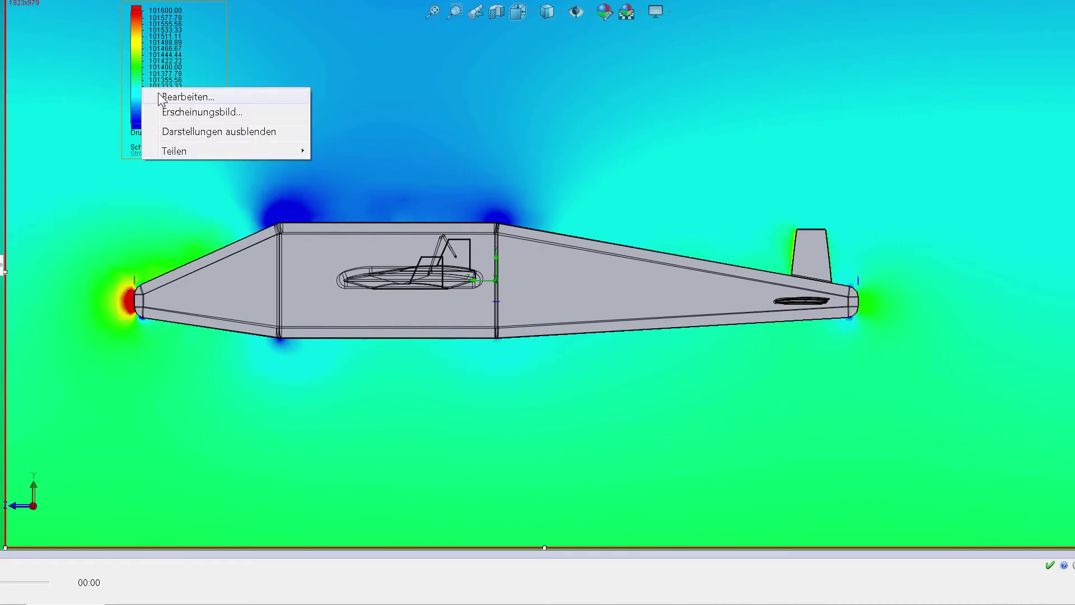
{"action": "left_click", "coordinate": [145, 137]}
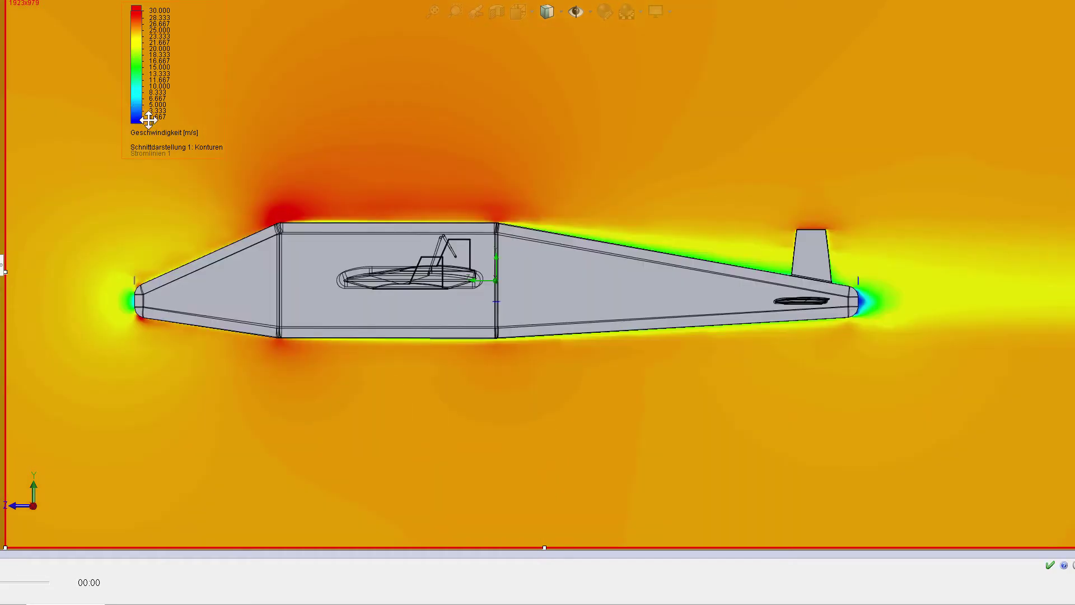
{"action": "right_click", "coordinate": [148, 121]}
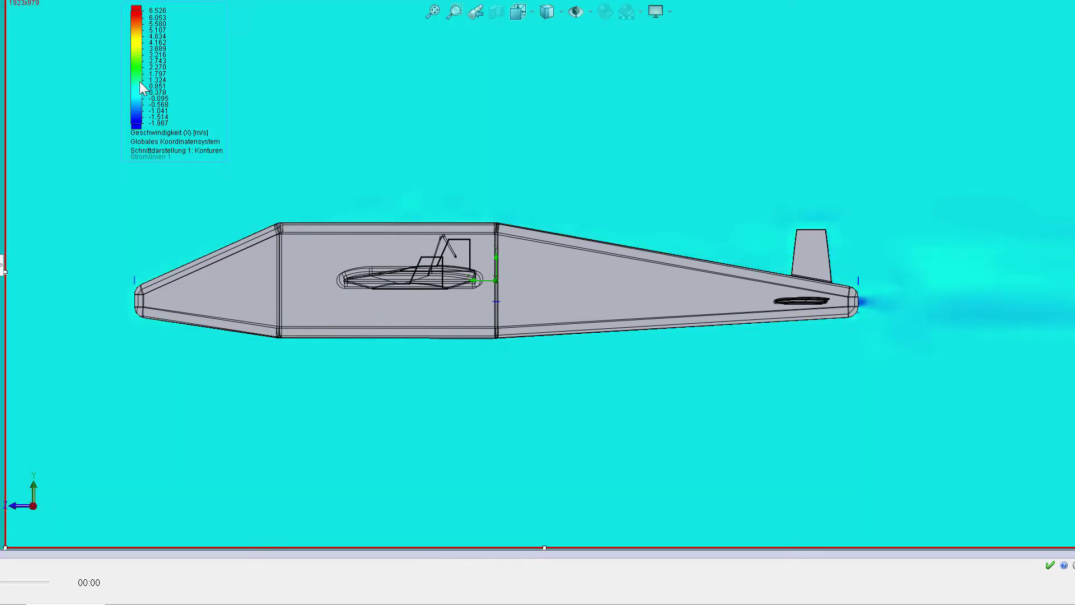
- Show Geschwindigkeit (Y) on the cut plot with a -8 to 8 m/s range
{"action": "right_click", "coordinate": [139, 82]}
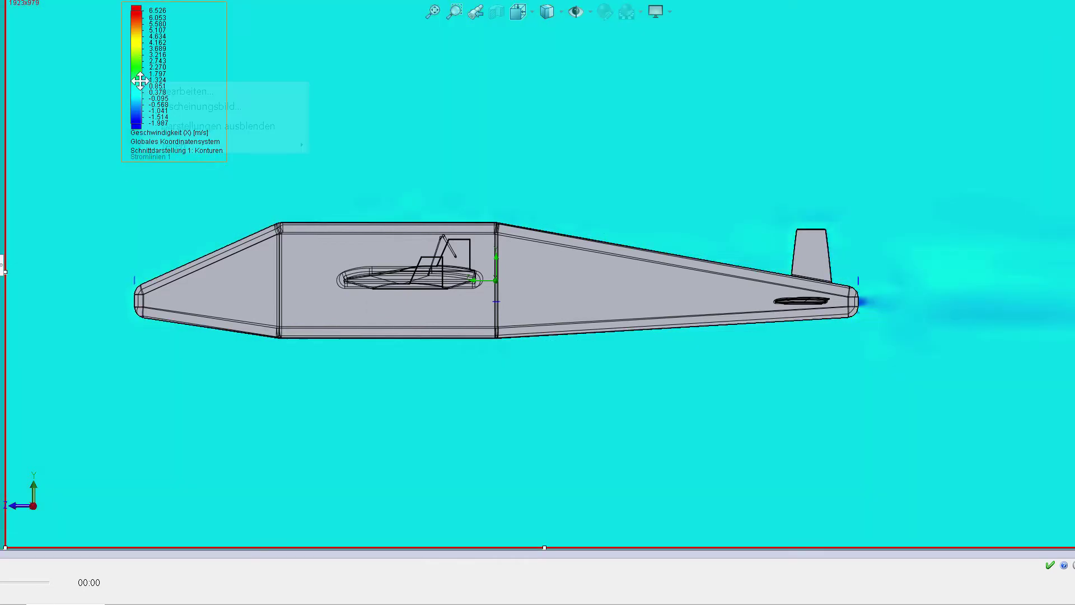
{"action": "left_click", "coordinate": [20, 202]}
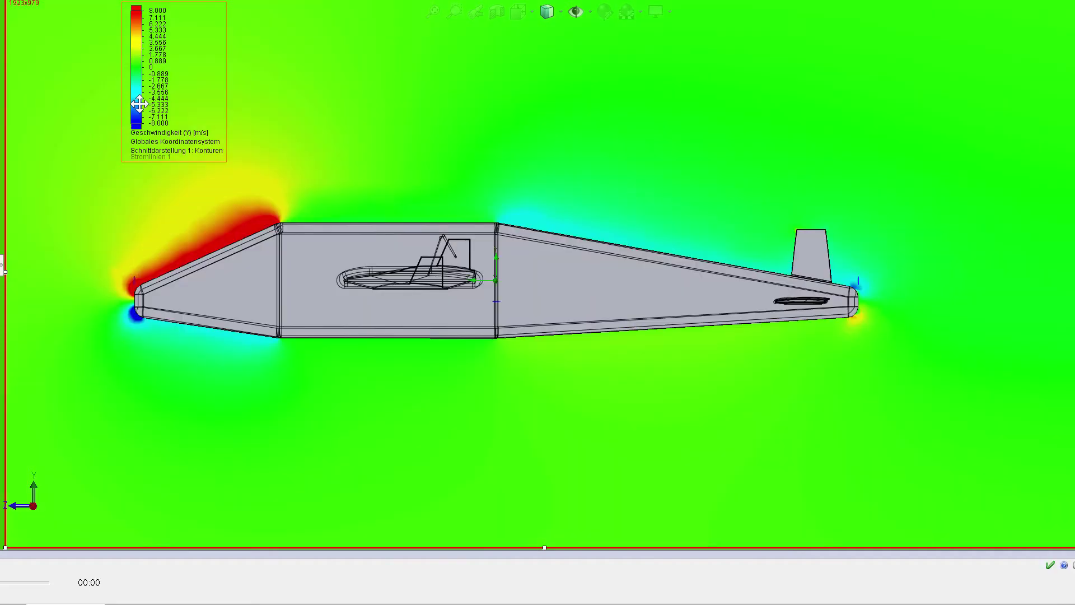
- Narrow Y-velocity to ±3, then switch to Geschwindigkeit (Z) on a -32 to 8 m/s scale
{"action": "right_click", "coordinate": [136, 100]}
{"action": "left_click", "coordinate": [107, 177]}
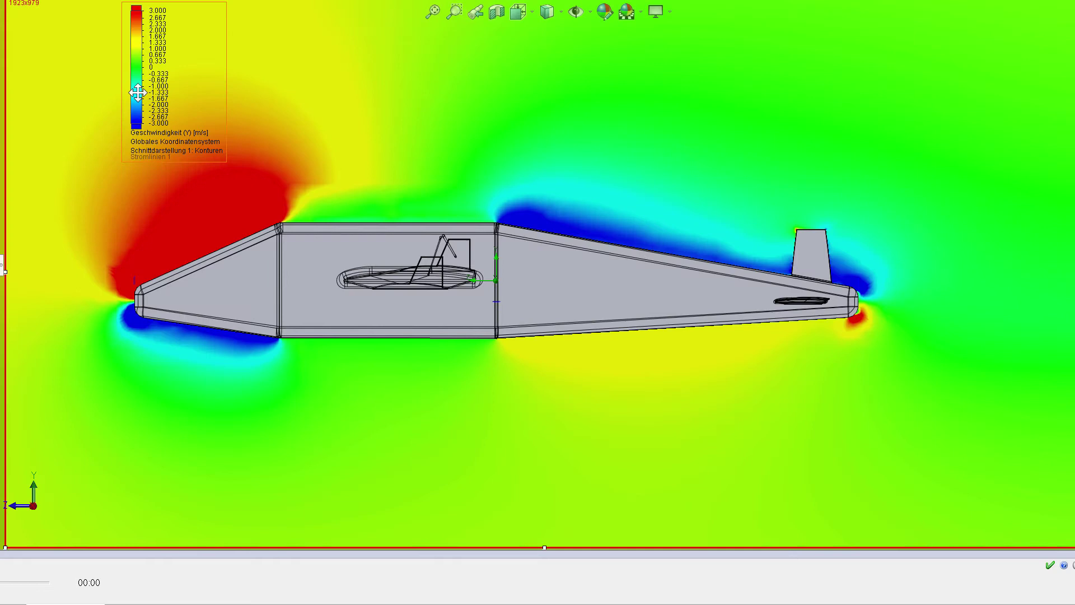
{"action": "right_click", "coordinate": [138, 92]}
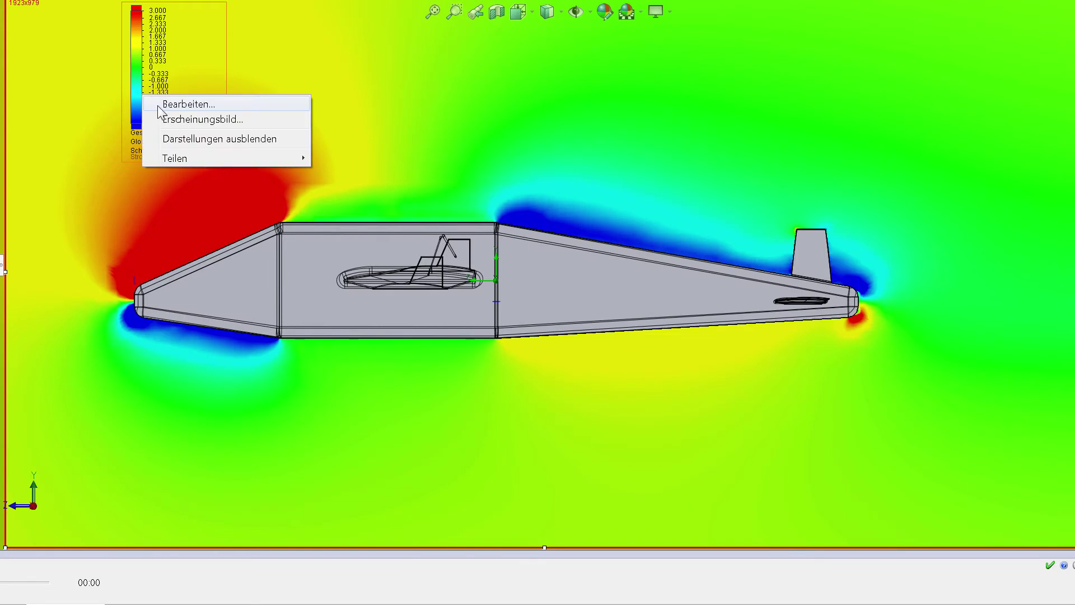
{"action": "key", "text": "Escape"}
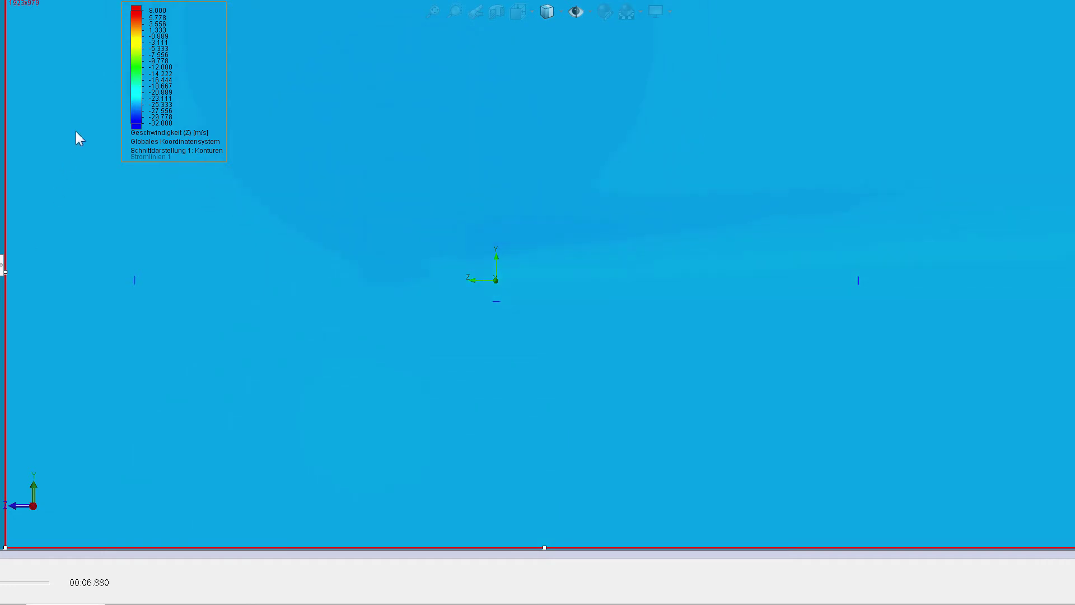
- Rescale the Z-velocity cut plot legend to -28 to -10 m/s
{"action": "right_click", "coordinate": [161, 97]}
{"action": "left_click", "coordinate": [154, 114]}
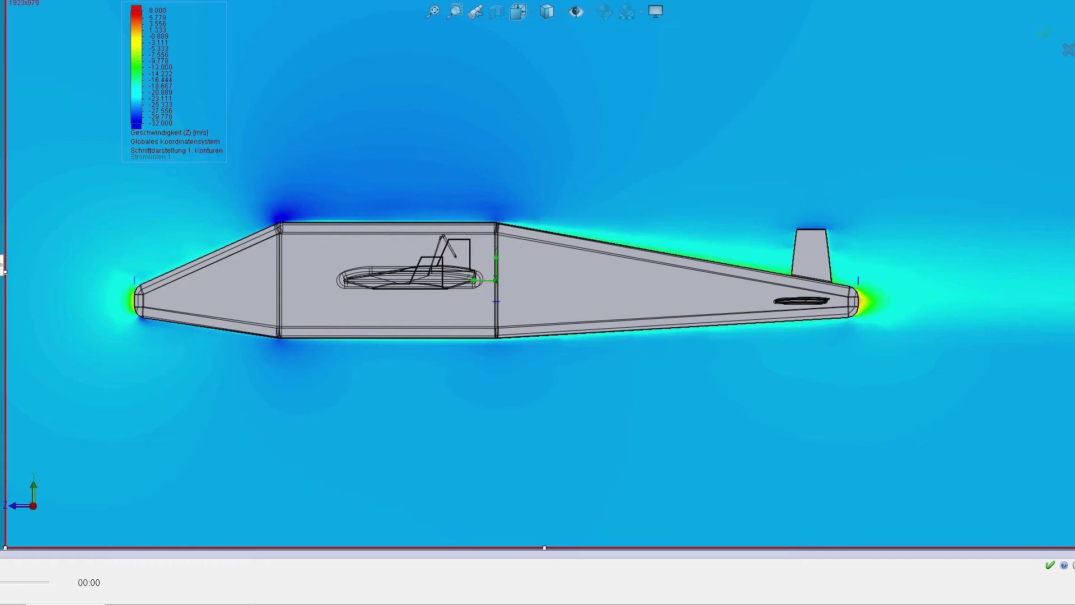
{"action": "key", "text": "Return"}
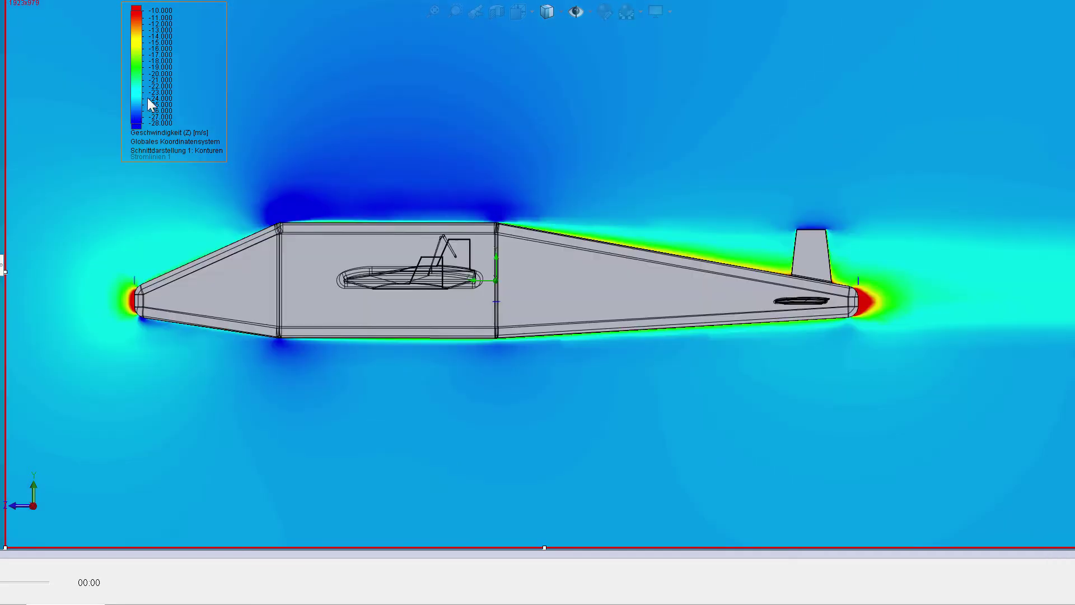
{"action": "right_click", "coordinate": [171, 120]}
{"action": "left_click", "coordinate": [219, 128]}
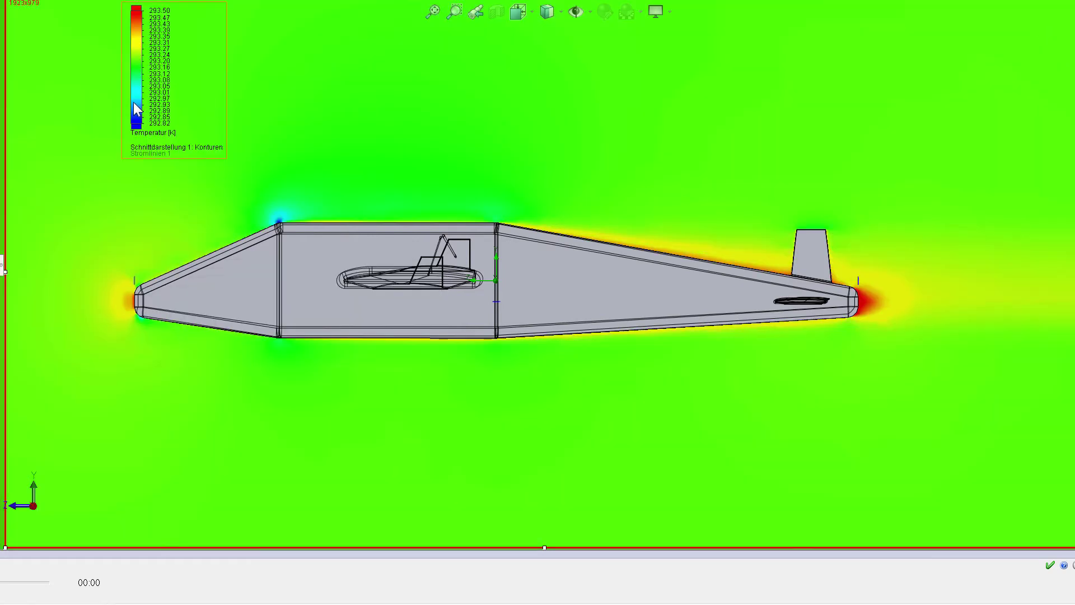
- Switch the cut plot to Temperatur, then to Relative Luftfeuchtigkeit (about 49.09–50.93 %)
{"action": "right_click", "coordinate": [136, 104]}
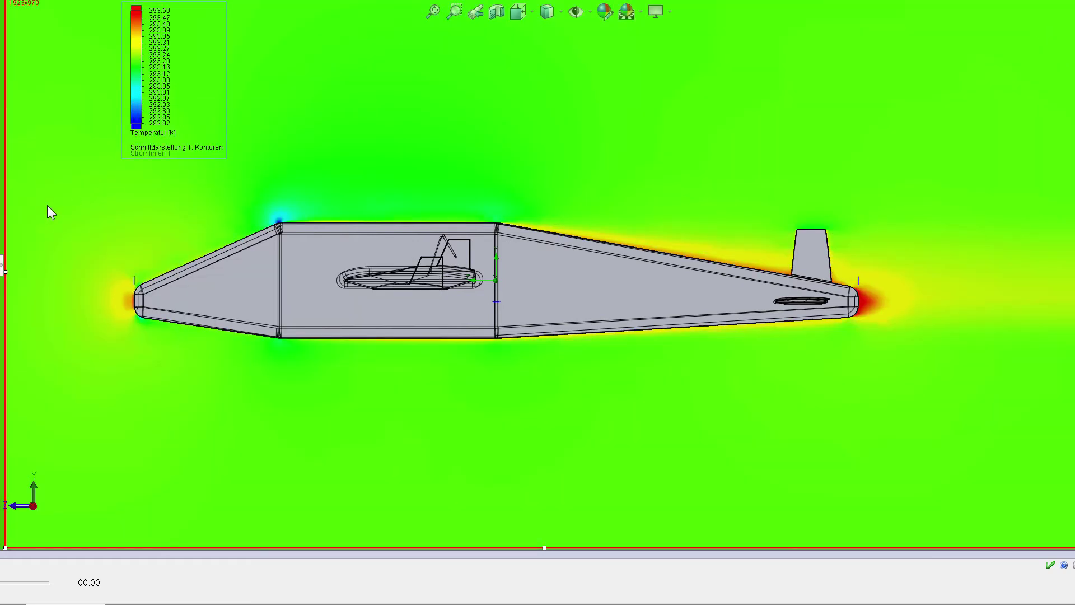
{"action": "left_click", "coordinate": [2, 263]}
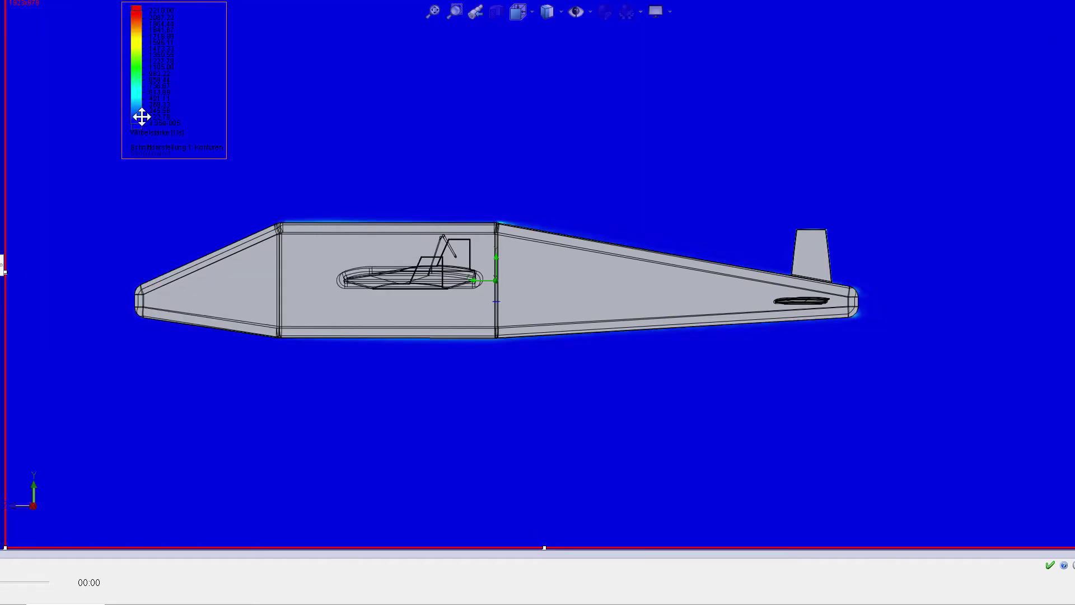
- Play the turbulent-energy cut plot animation sweeping through the aircraft
{"action": "right_click", "coordinate": [141, 116]}
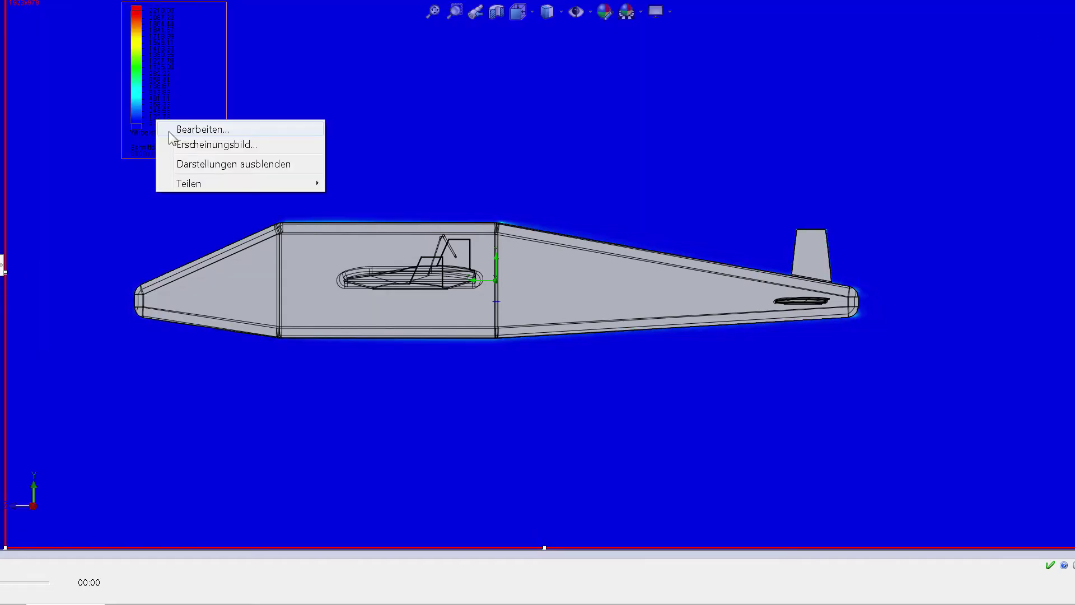
{"action": "left_click", "coordinate": [88, 195]}
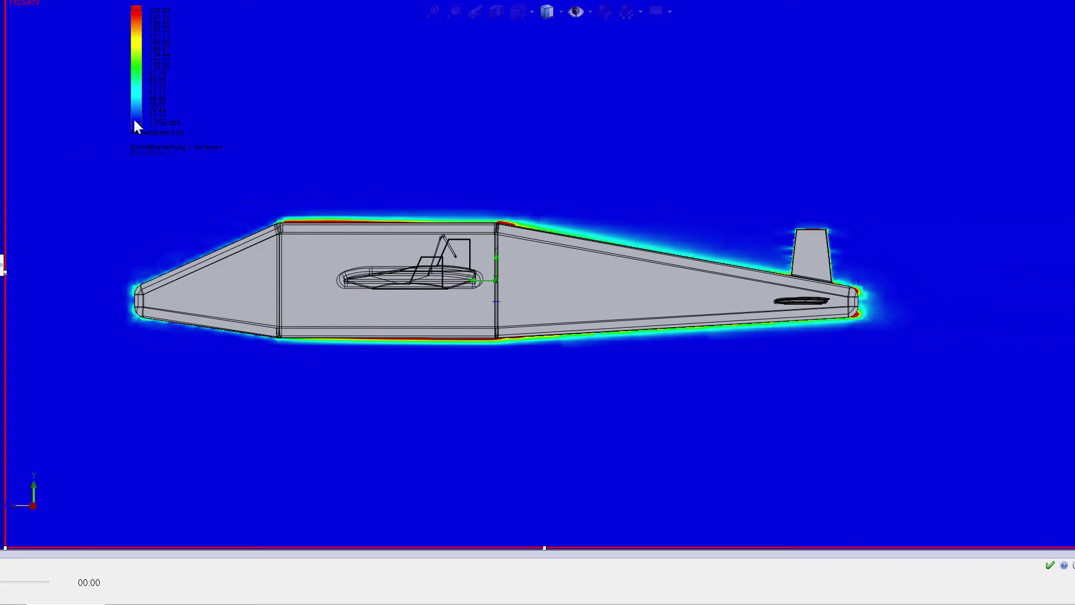
- Replay the turbulent-energy cut plot animation from the start
{"action": "right_click", "coordinate": [133, 117]}
{"action": "left_click", "coordinate": [149, 129]}
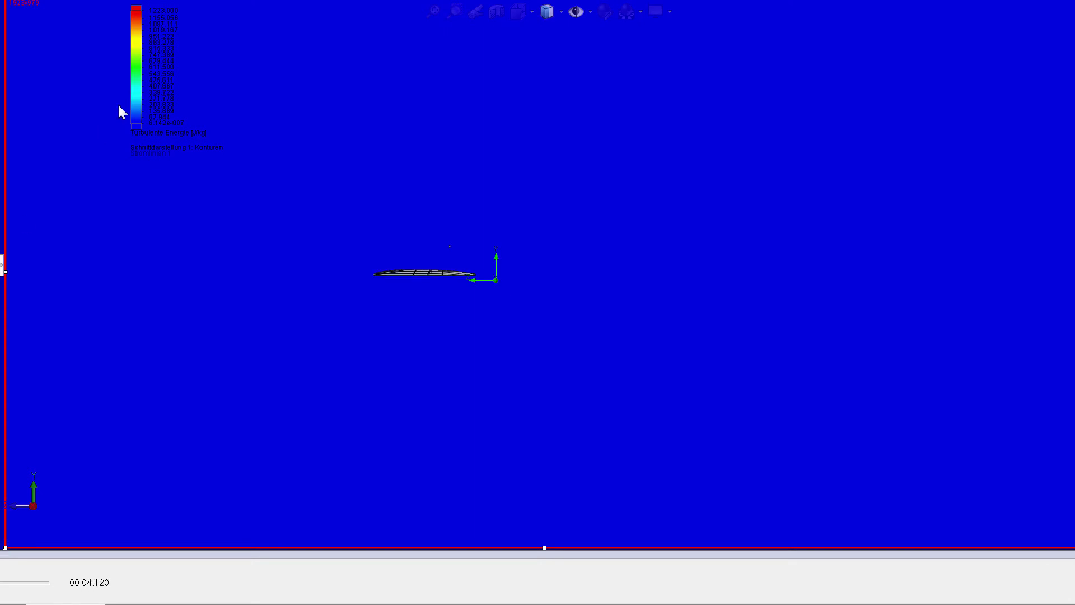
- Stop the animation playback and return to the static turbulent-energy cut plot
{"action": "right_click", "coordinate": [125, 108]}
{"action": "key", "text": "Escape"}
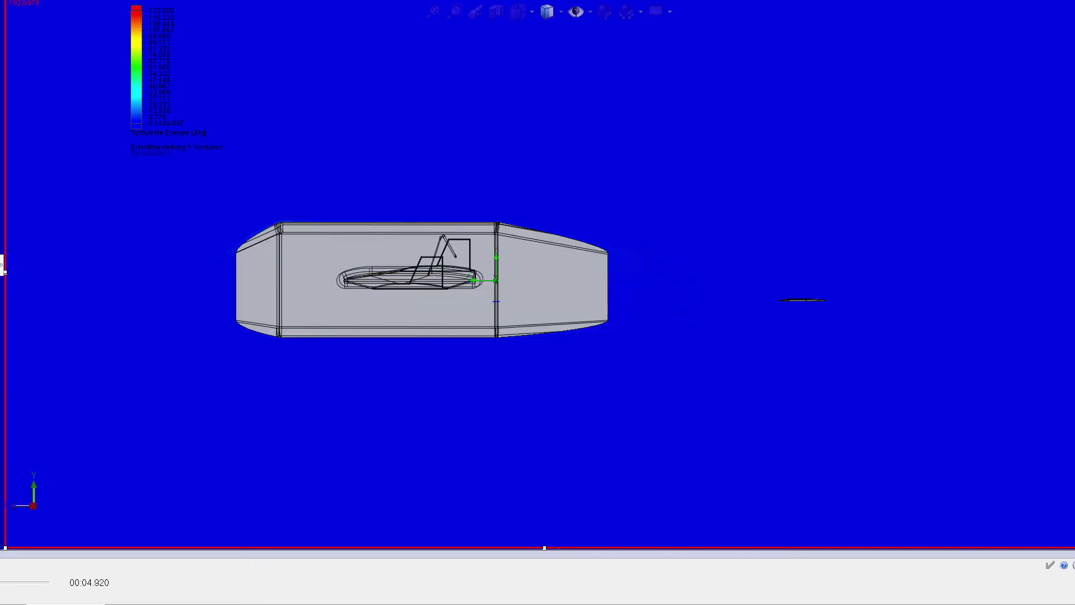
{"action": "left_click", "coordinate": [142, 105]}
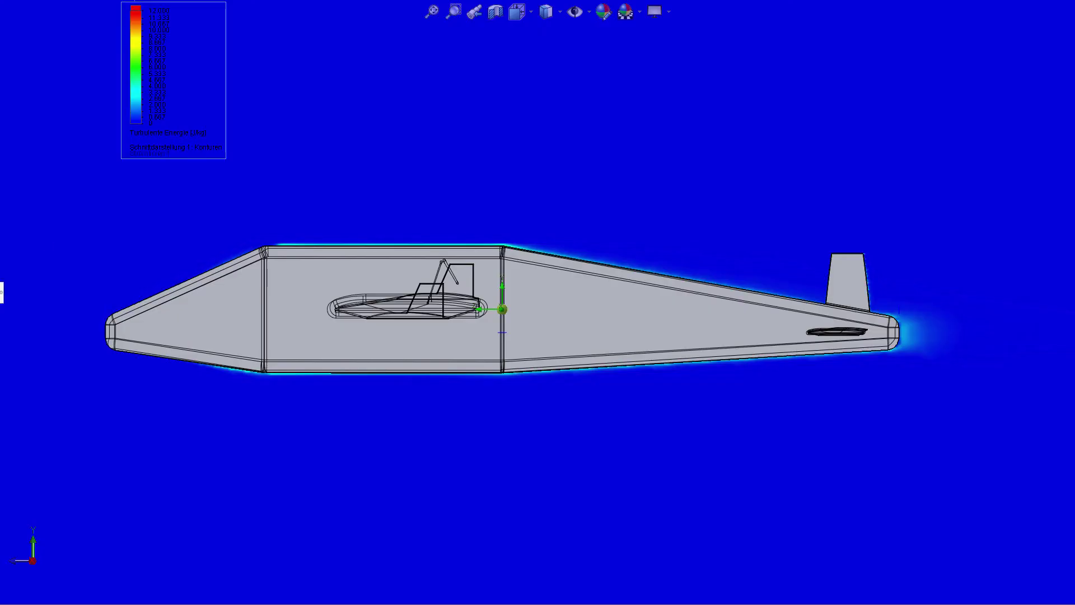
- Choose the Right plane as the cut plot's section plane
{"action": "left_click", "coordinate": [502, 309]}
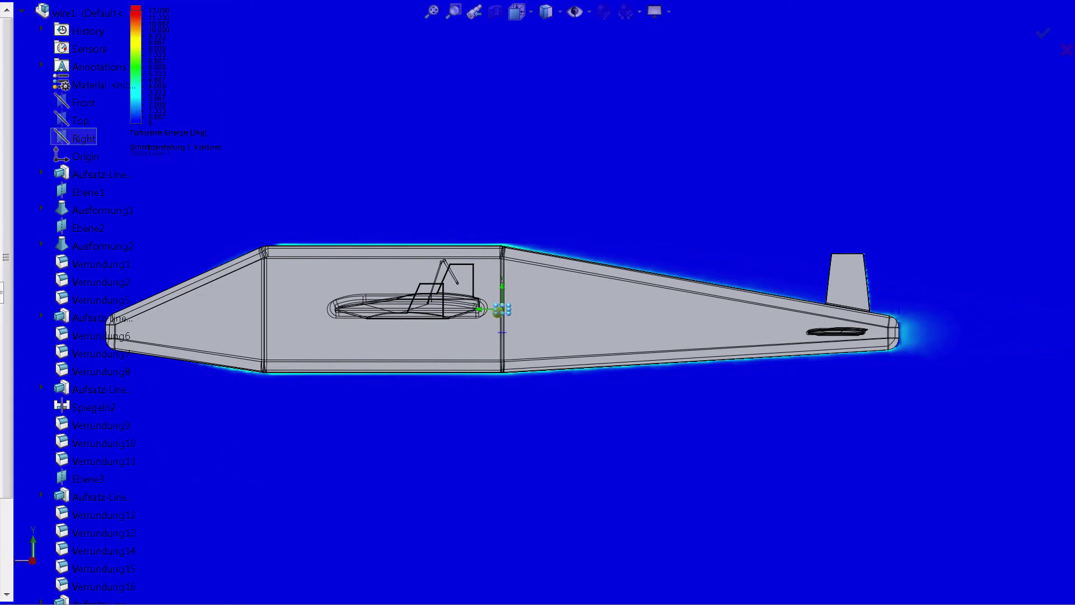
- Accept the Right-plane cut plot and zoom in on the wing section
{"action": "key", "text": "Return"}
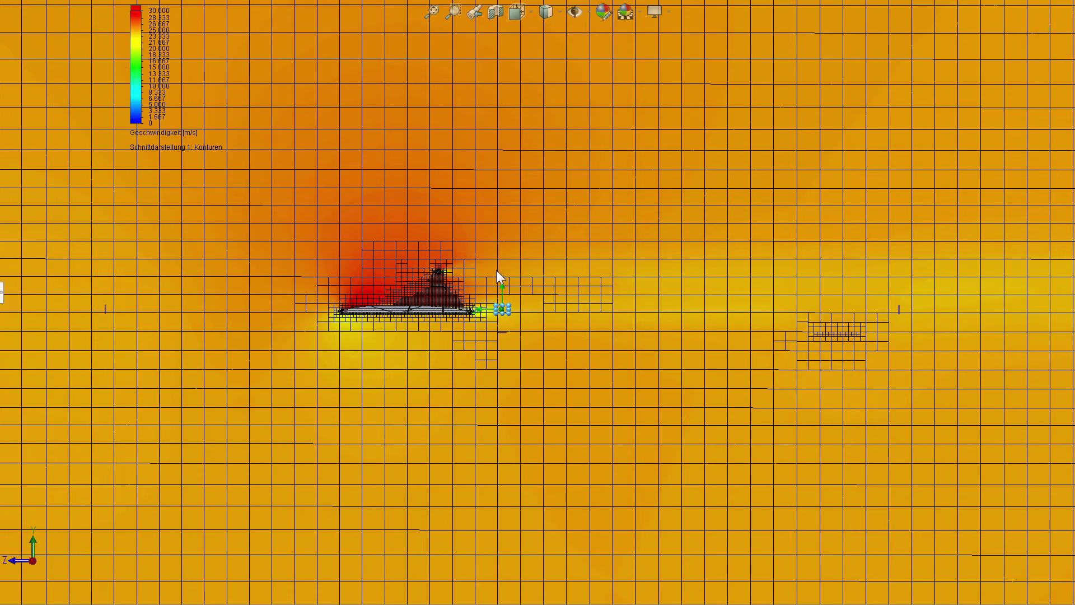
{"action": "scroll", "coordinate": [452, 267], "scroll_direction": "up", "scroll_amount": 3}
{"action": "scroll", "coordinate": [448, 267], "scroll_direction": "up", "scroll_amount": 3}
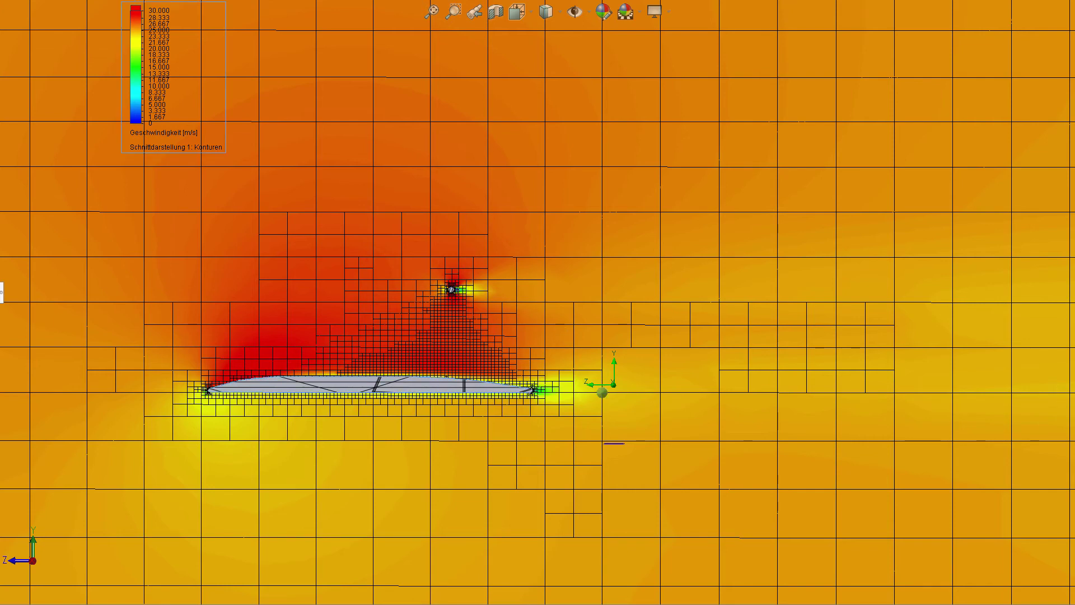
{"action": "left_click", "coordinate": [470, 327]}
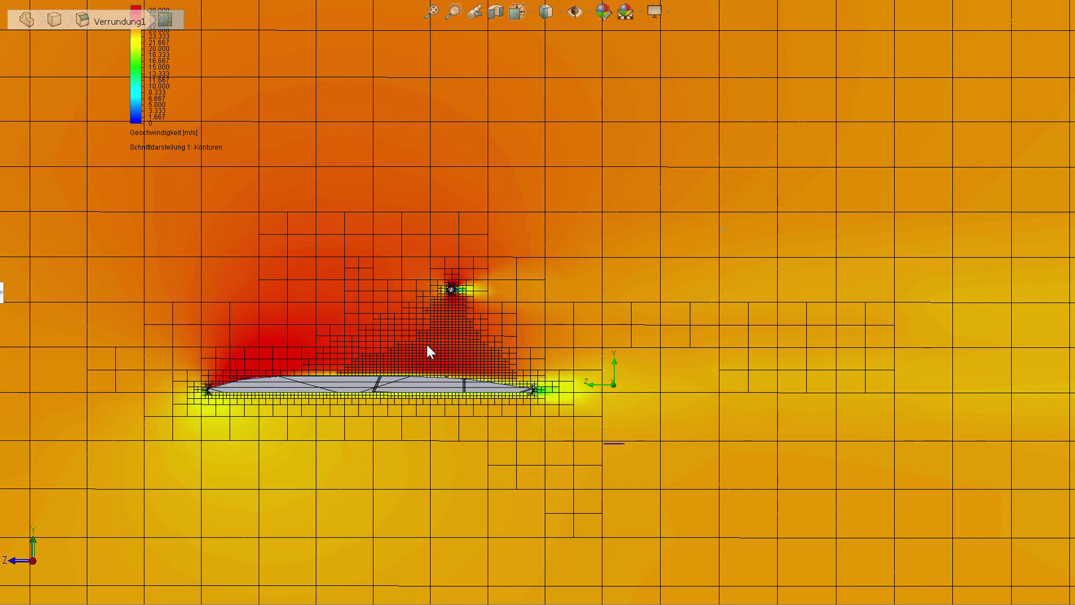
{"action": "scroll", "coordinate": [427, 344], "scroll_direction": "down", "scroll_amount": 2}
{"action": "scroll", "coordinate": [434, 321], "scroll_direction": "down", "scroll_amount": 2}
{"action": "scroll", "coordinate": [461, 281], "scroll_direction": "down", "scroll_amount": 1}
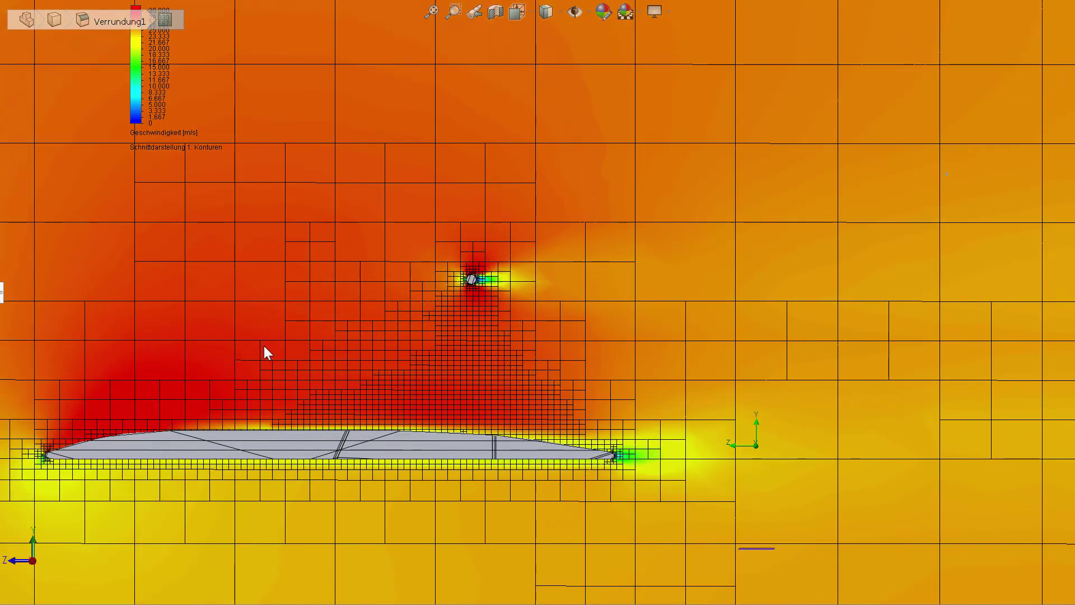
- Rotate and zoom the view to inspect the velocity contours around the bracing wire
{"action": "middle_click_drag", "start_coordinate": [227, 351], "coordinate": [136, 362]}
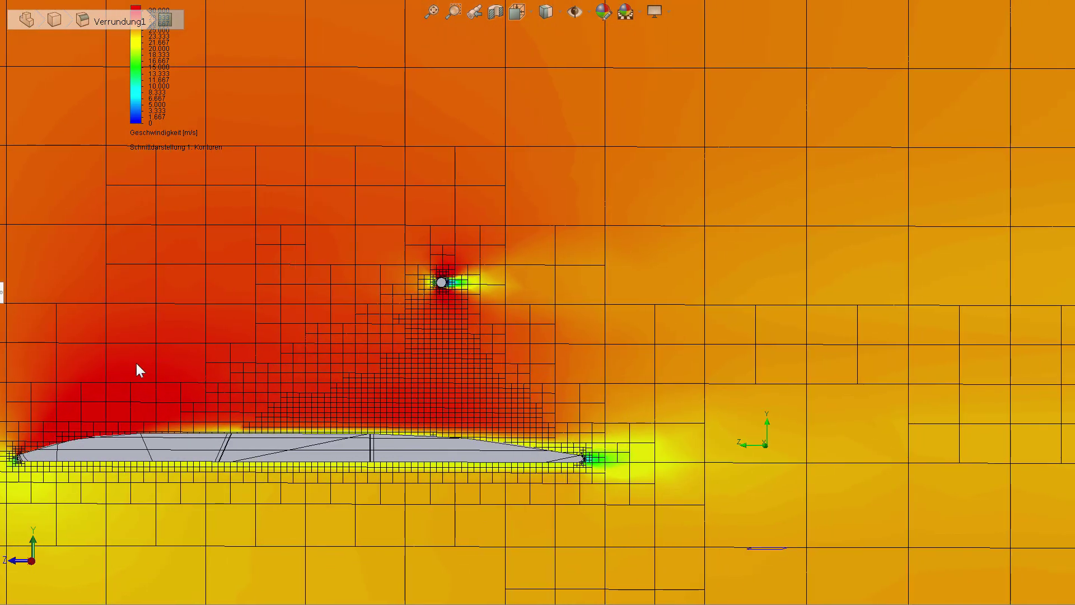
{"action": "scroll", "coordinate": [472, 270], "scroll_direction": "down", "scroll_amount": 2}
{"action": "scroll", "coordinate": [485, 252], "scroll_direction": "down", "scroll_amount": 2}
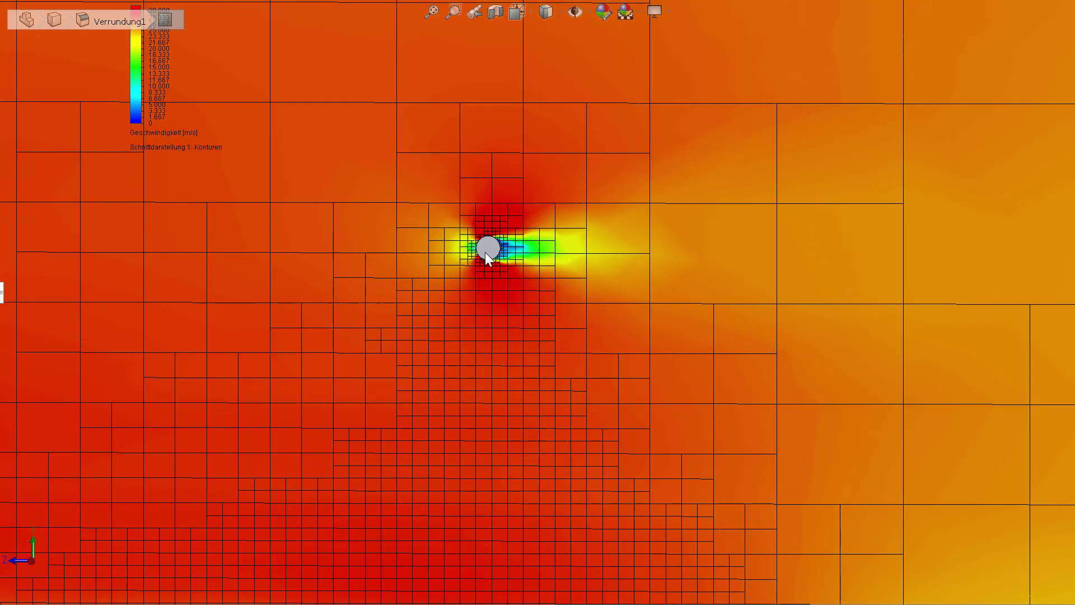
{"action": "scroll", "coordinate": [499, 252], "scroll_direction": "down", "scroll_amount": 2}
{"action": "scroll", "coordinate": [502, 260], "scroll_direction": "down", "scroll_amount": 2}
{"action": "scroll", "coordinate": [499, 253], "scroll_direction": "down", "scroll_amount": 4}
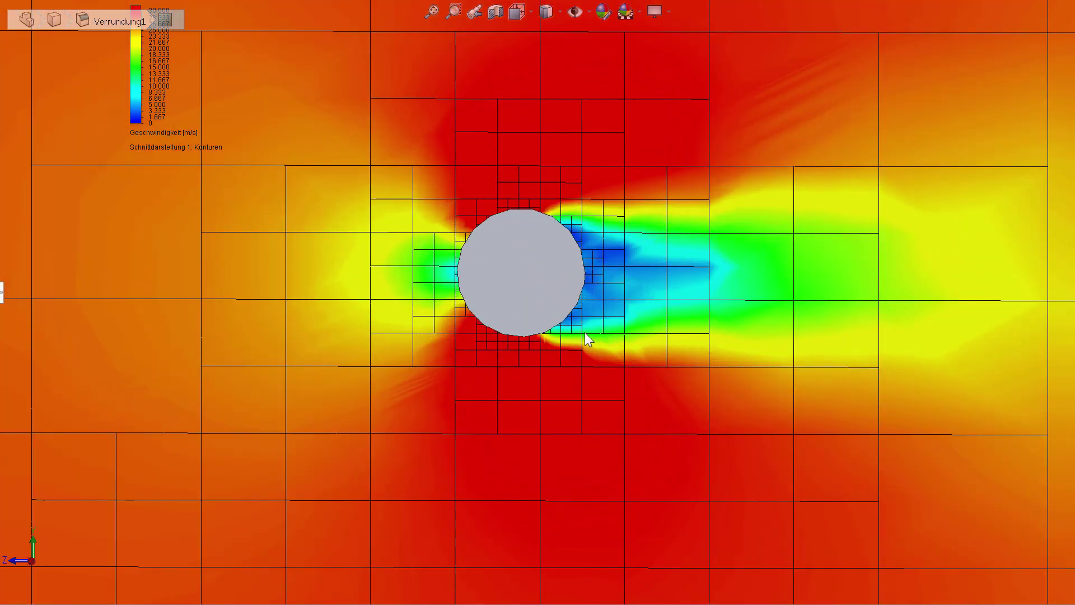
{"action": "scroll", "coordinate": [569, 334], "scroll_direction": "up", "scroll_amount": 3}
{"action": "scroll", "coordinate": [577, 347], "scroll_direction": "up", "scroll_amount": 3}
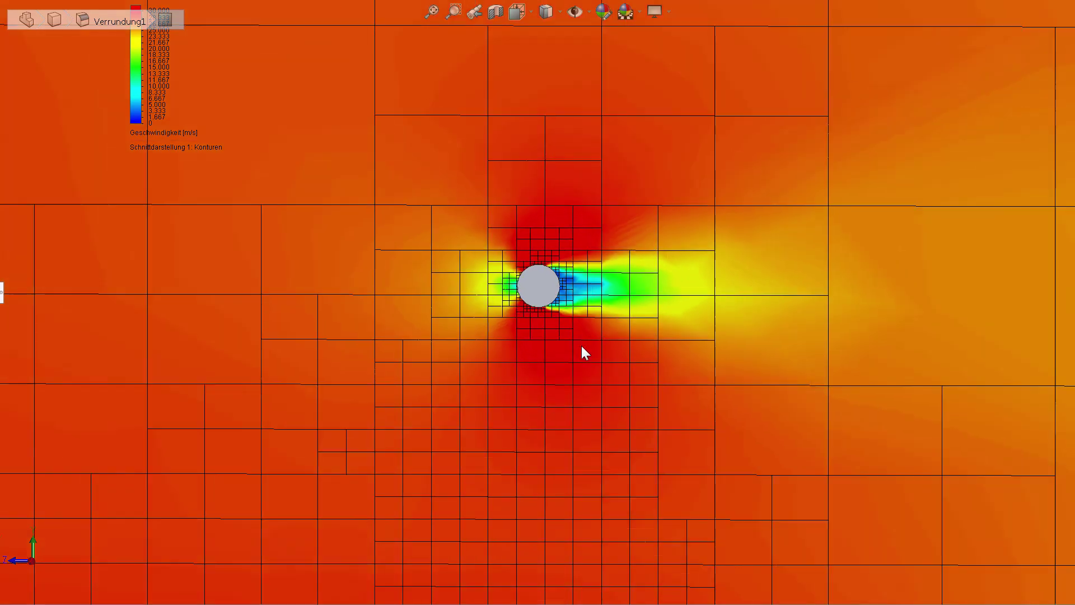
{"action": "scroll", "coordinate": [582, 353], "scroll_direction": "up", "scroll_amount": 3}
{"action": "scroll", "coordinate": [576, 361], "scroll_direction": "up", "scroll_amount": 2}
{"action": "scroll", "coordinate": [576, 364], "scroll_direction": "up", "scroll_amount": 1}
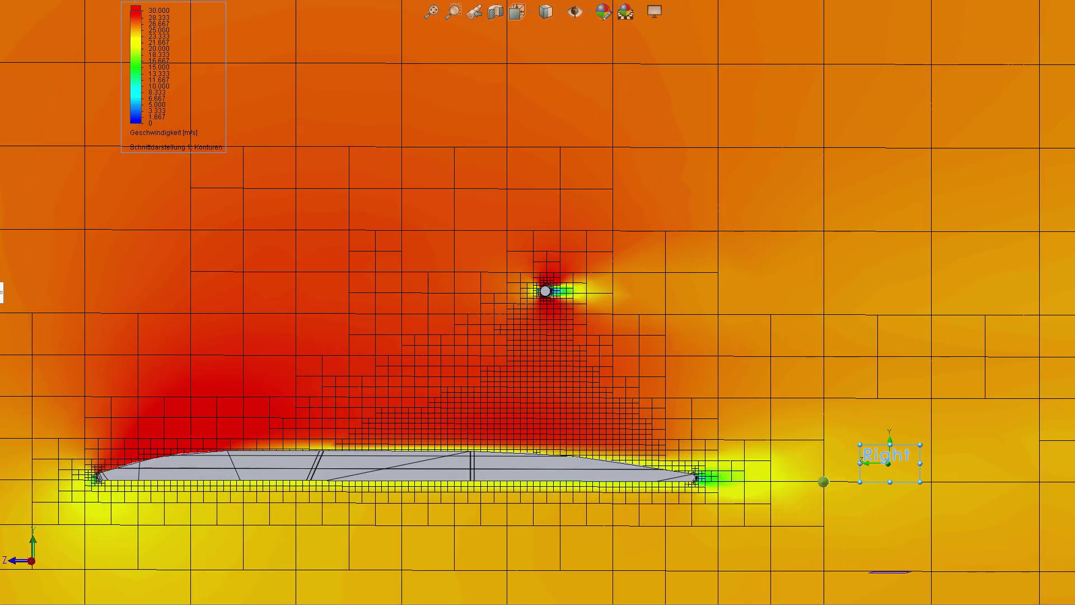
- Turn off mesh display on the velocity cut plot and zoom in on the wire
{"action": "key", "text": "F9"}
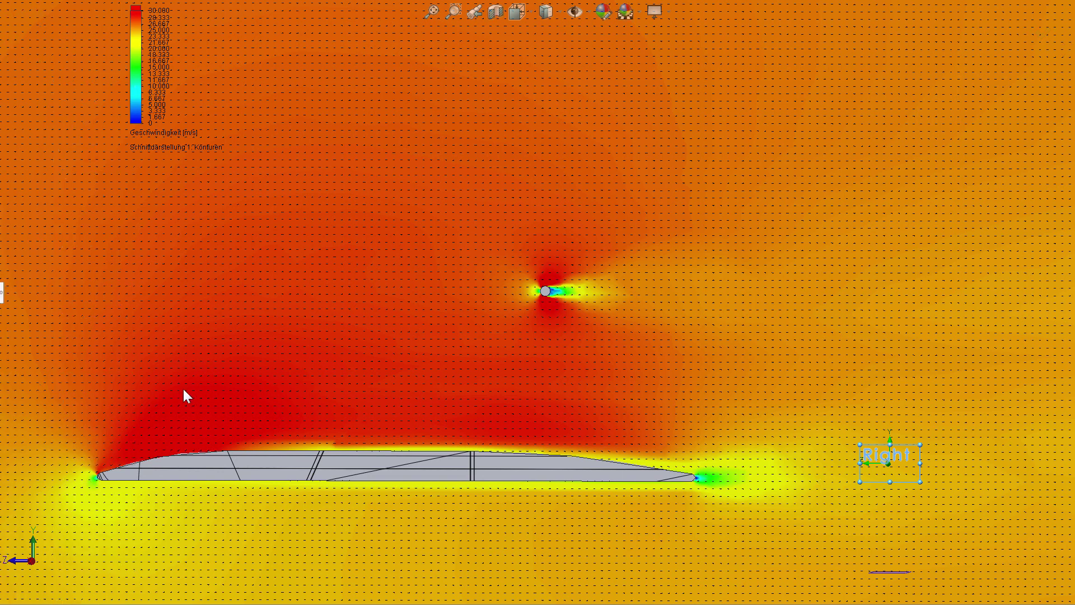
{"action": "left_click", "coordinate": [571, 290]}
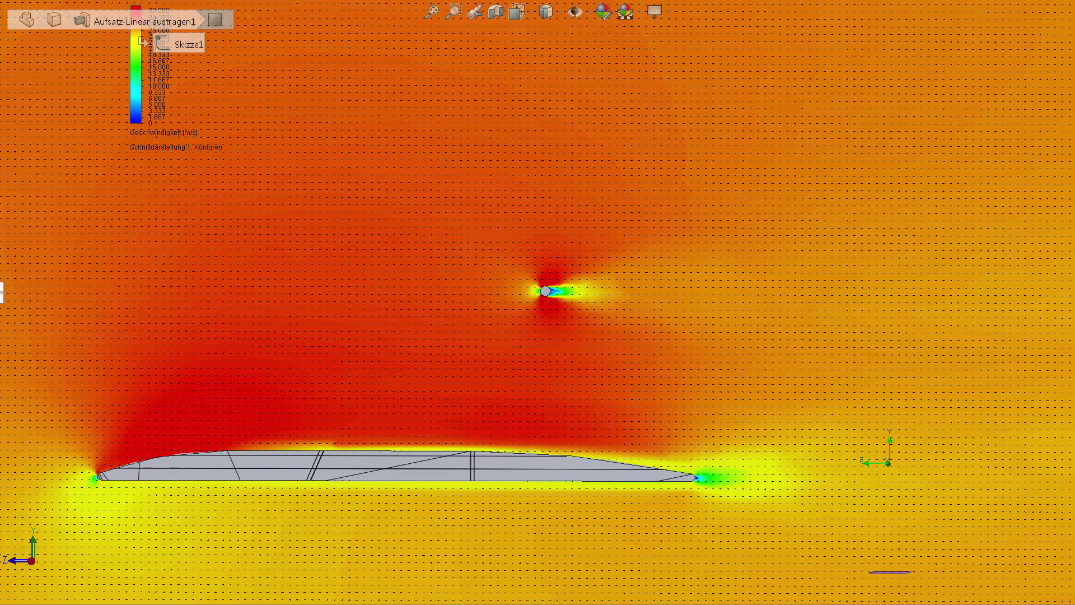
{"action": "scroll", "coordinate": [577, 288], "scroll_direction": "down", "scroll_amount": 2}
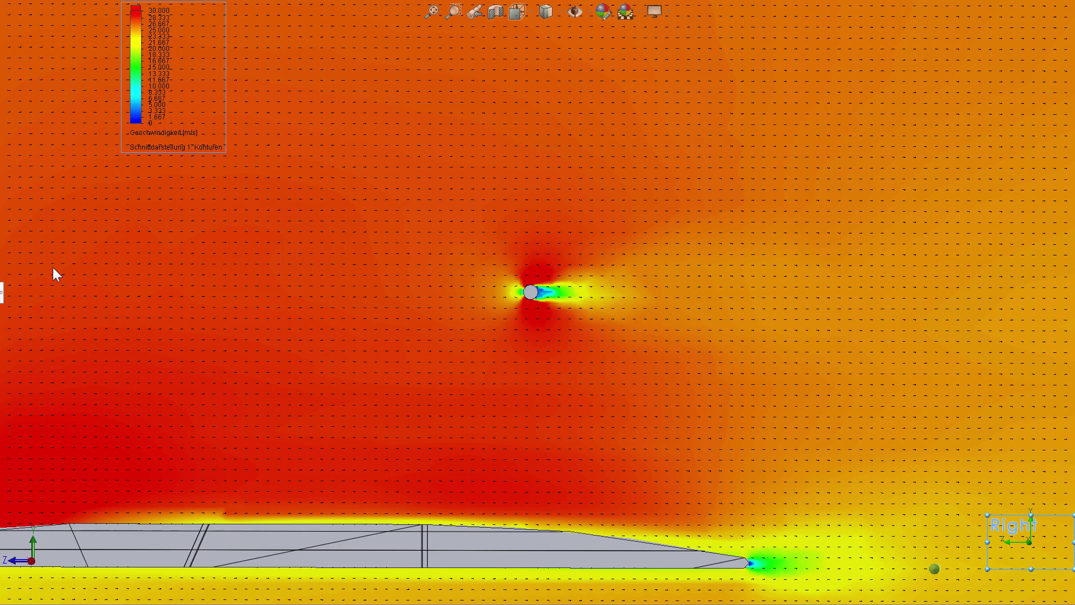
- Switch the cut plot's displayed parameter from velocity to Pressure in Pa
{"action": "left_click", "coordinate": [1, 291]}
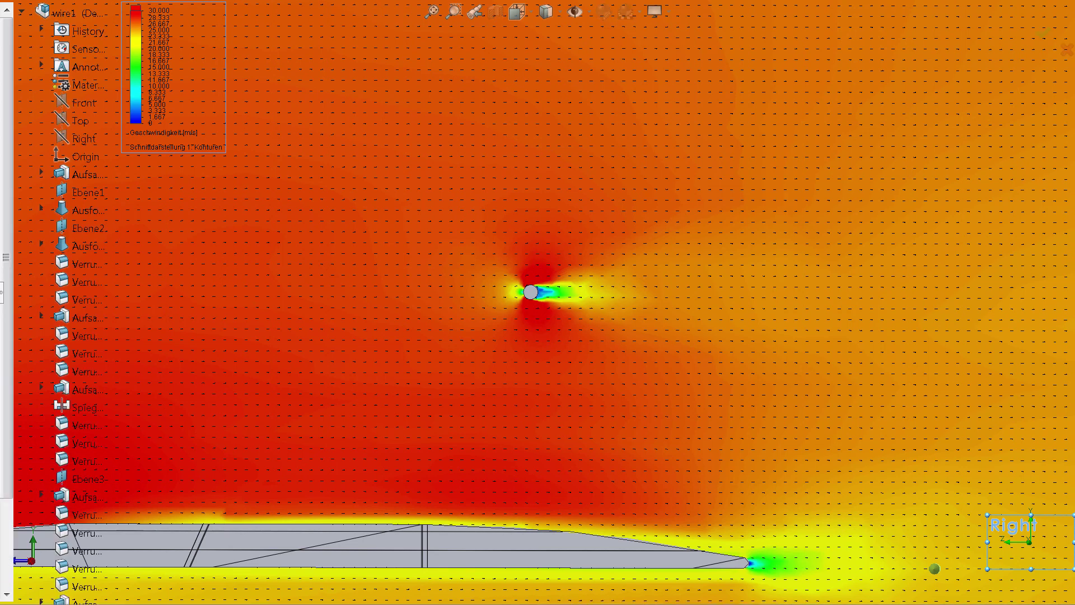
{"action": "left_click", "coordinate": [68, 141]}
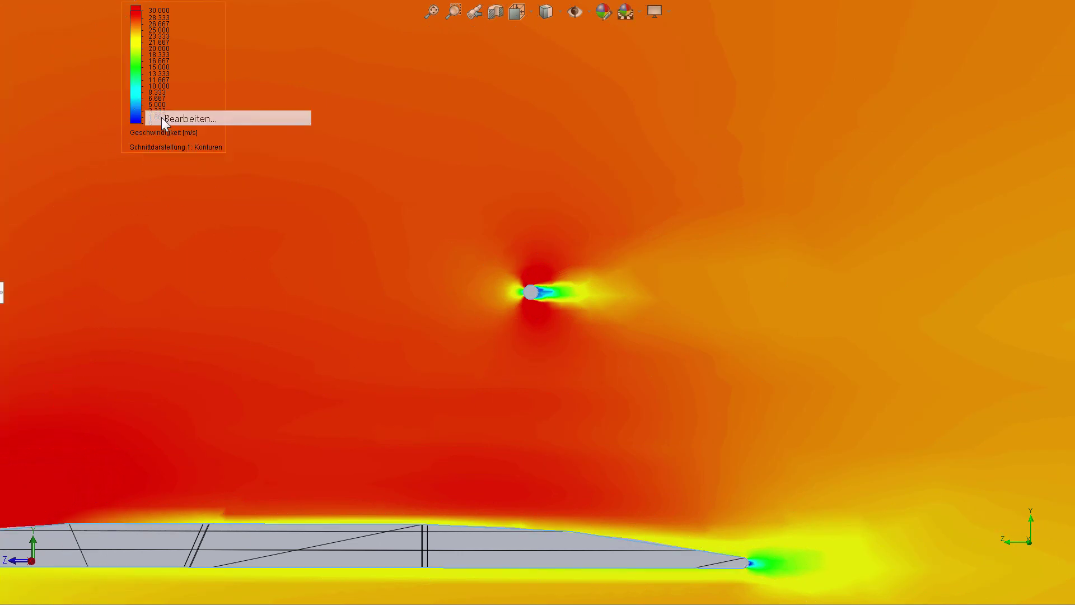
{"action": "left_click", "coordinate": [161, 116]}
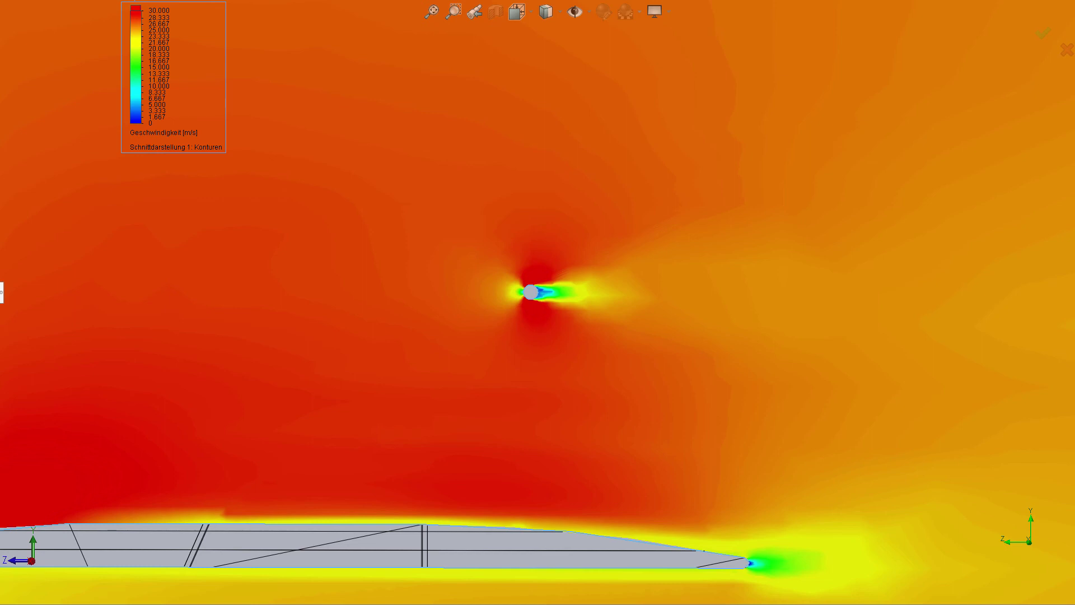
{"action": "left_click", "coordinate": [205, 123]}
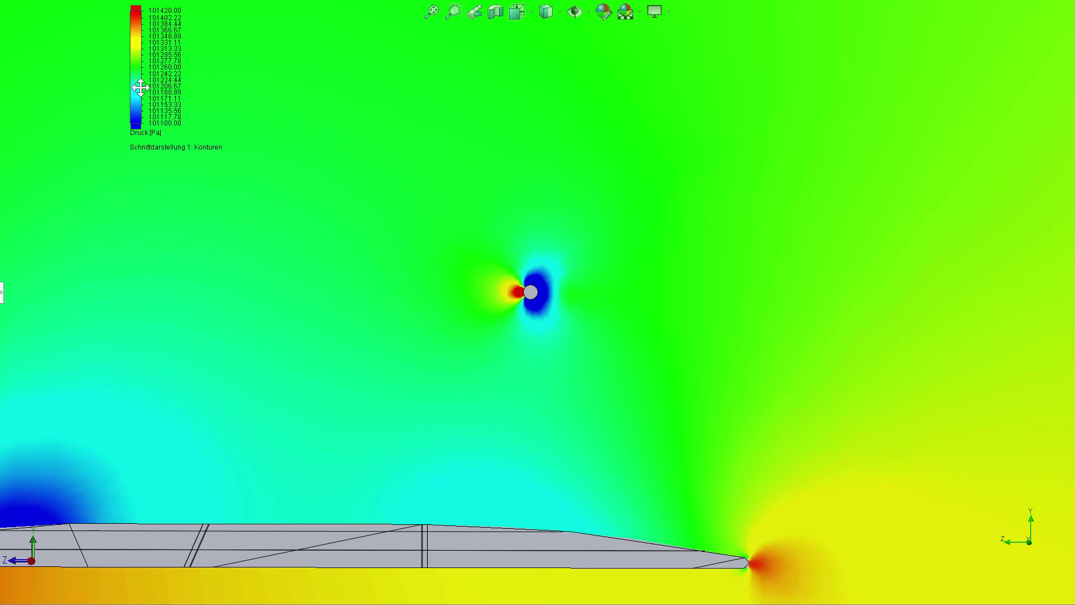
- Adjust the pressure scale, then switch the plot to Geschwindigkeit (Y) on a −3 to 3 m/s scale
{"action": "left_click", "coordinate": [163, 103]}
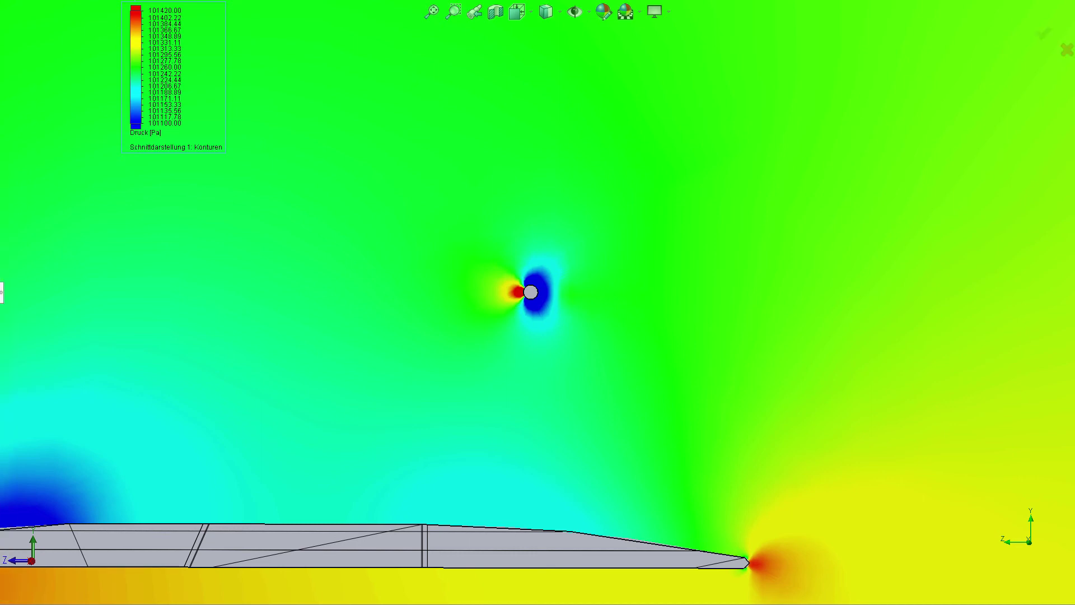
{"action": "key", "text": "Return"}
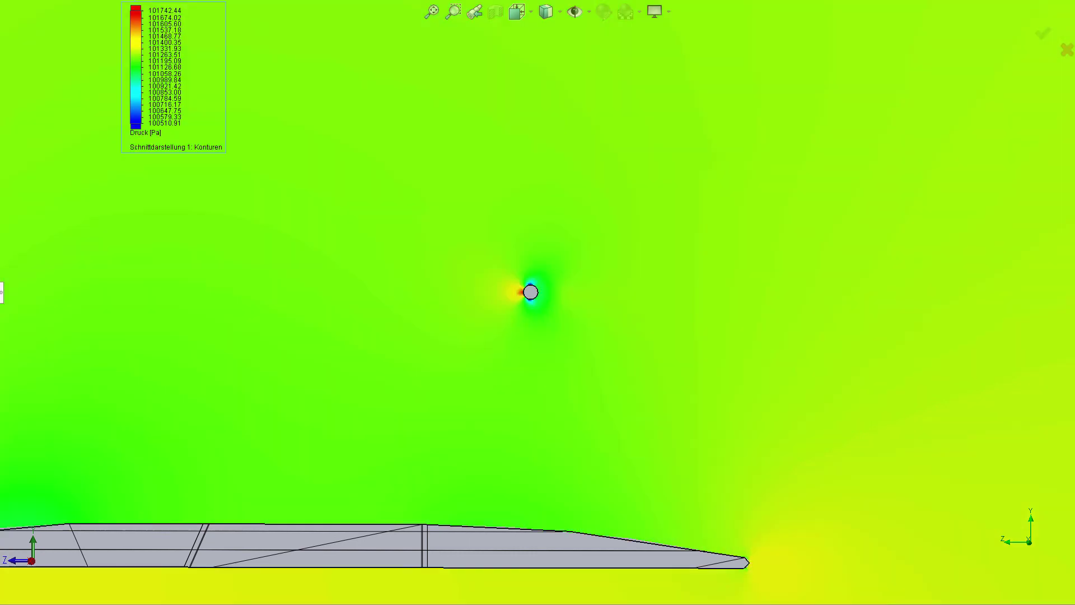
{"action": "right_click", "coordinate": [159, 96]}
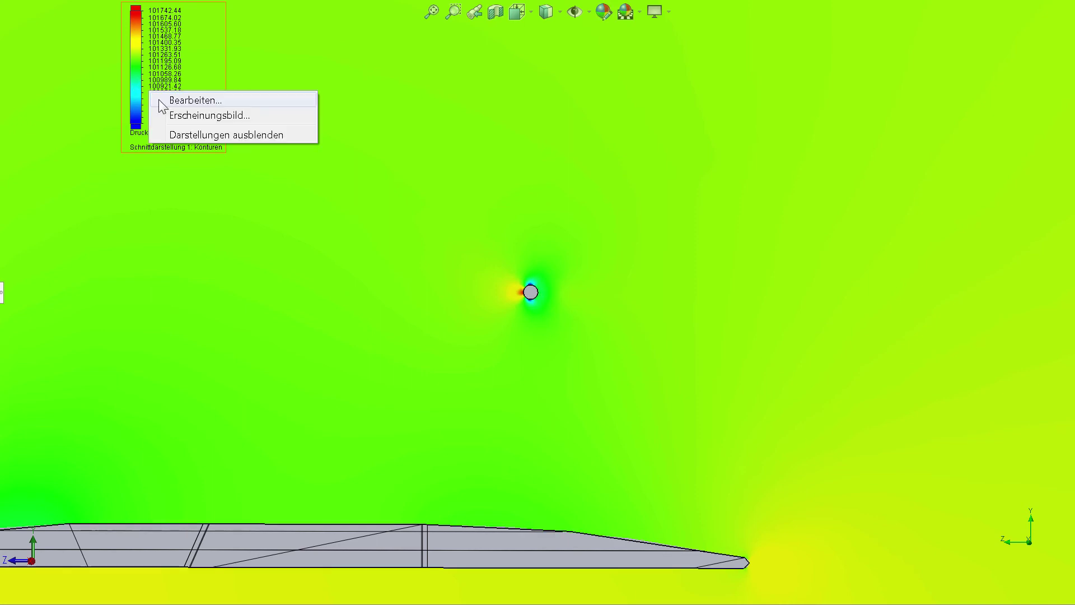
{"action": "left_click", "coordinate": [299, 351]}
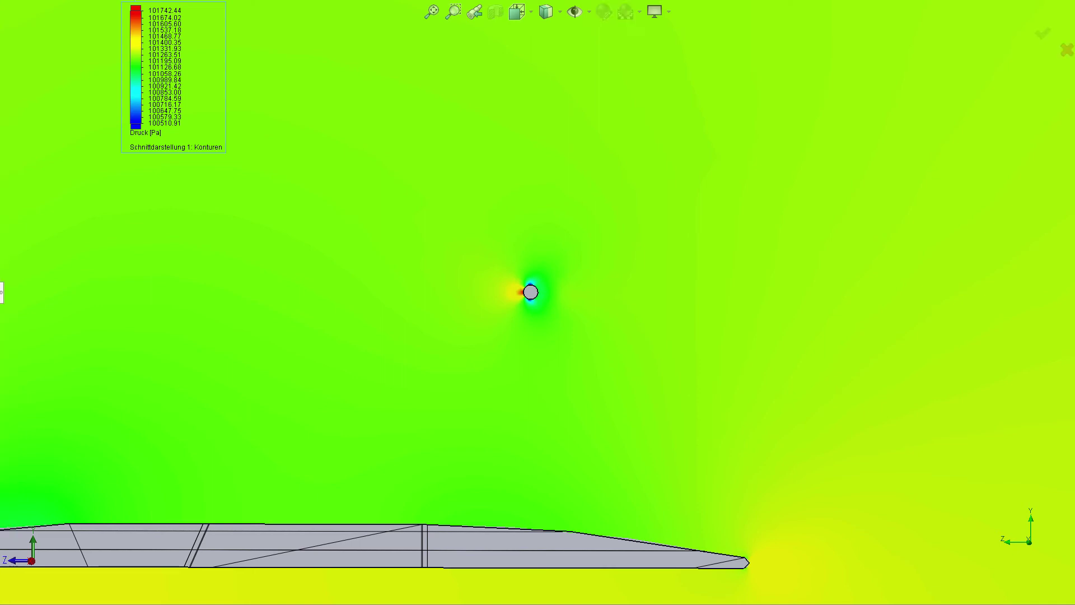
{"action": "key", "text": "Return"}
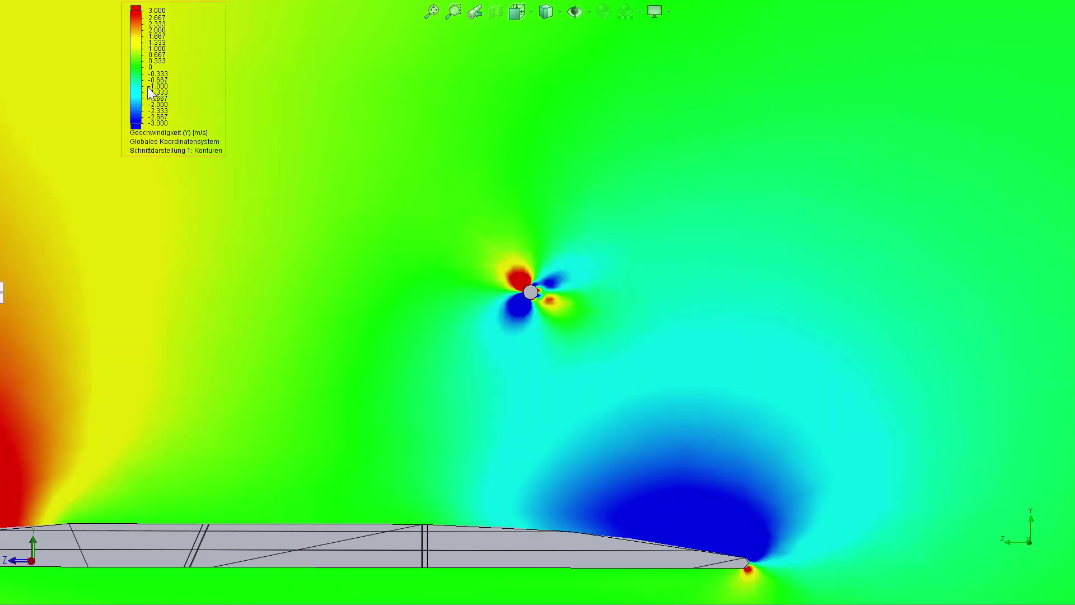
- Widen the Y-velocity range to −8 to 8 m/s, then switch to Geschwindigkeit (Z)
{"action": "right_click", "coordinate": [150, 94]}
{"action": "left_click", "coordinate": [152, 101]}
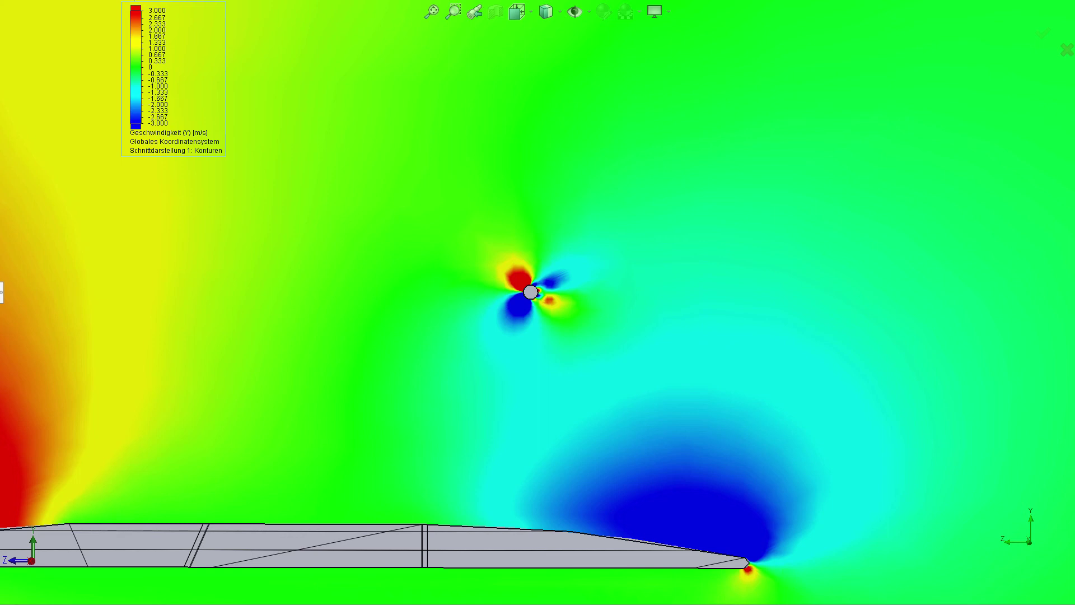
{"action": "key", "text": "Return"}
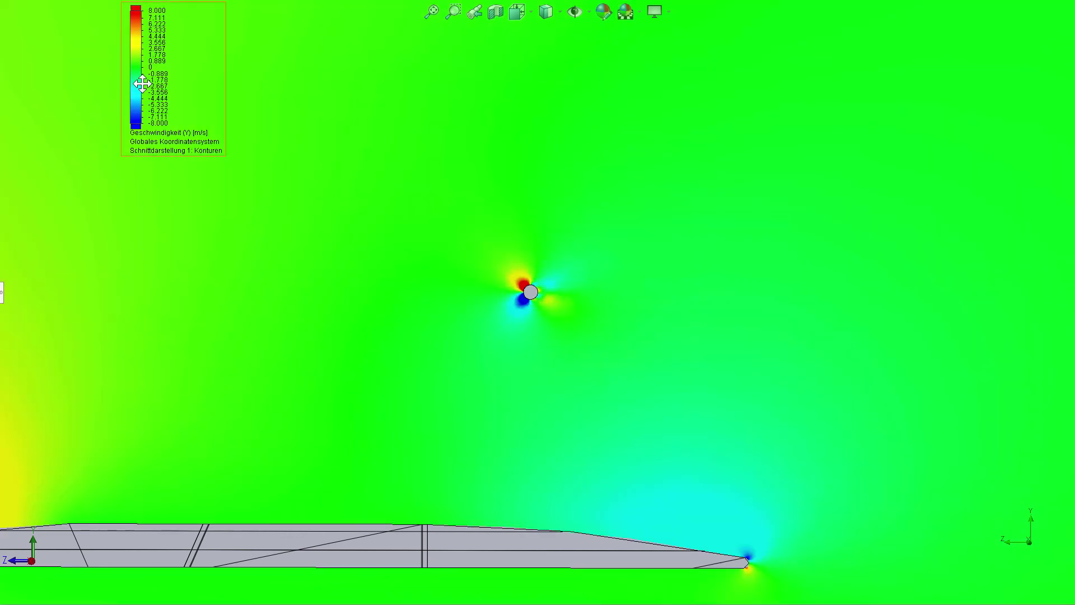
{"action": "left_click", "coordinate": [156, 118]}
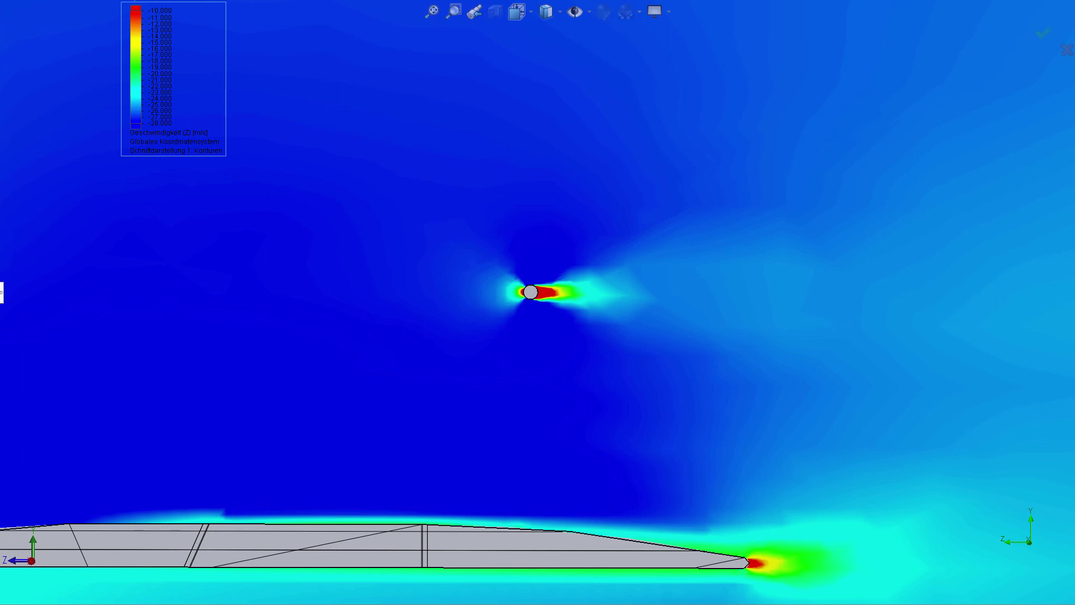
- Set the Z-velocity range to 0 to −34, then 4 to −36 m/s, and switch to Temperatur
{"action": "key", "text": "Return"}
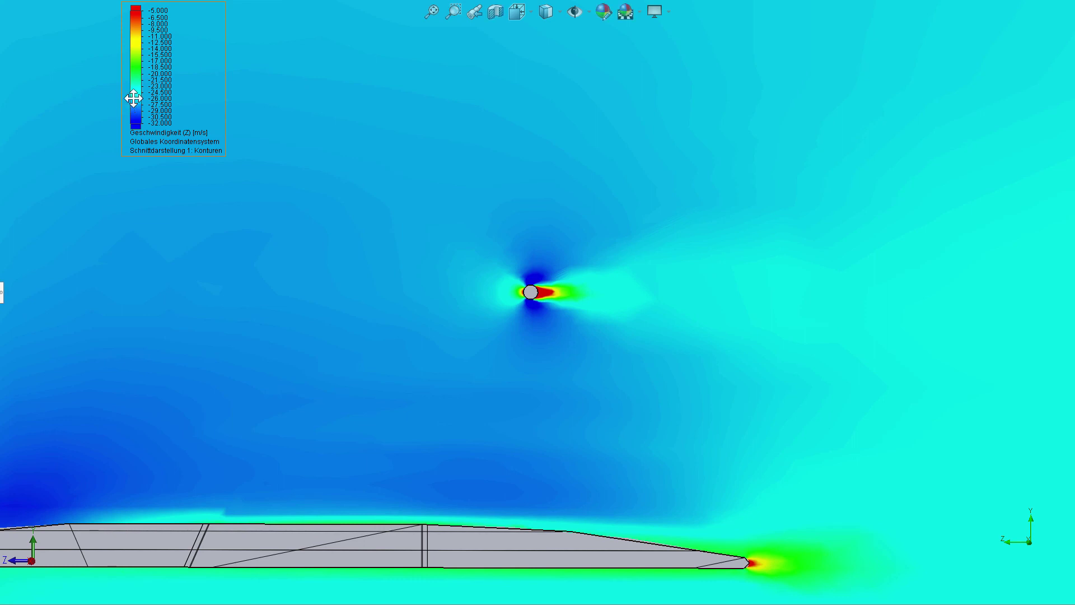
{"action": "right_click", "coordinate": [156, 110]}
{"action": "left_click", "coordinate": [147, 118]}
{"action": "key", "text": "Return"}
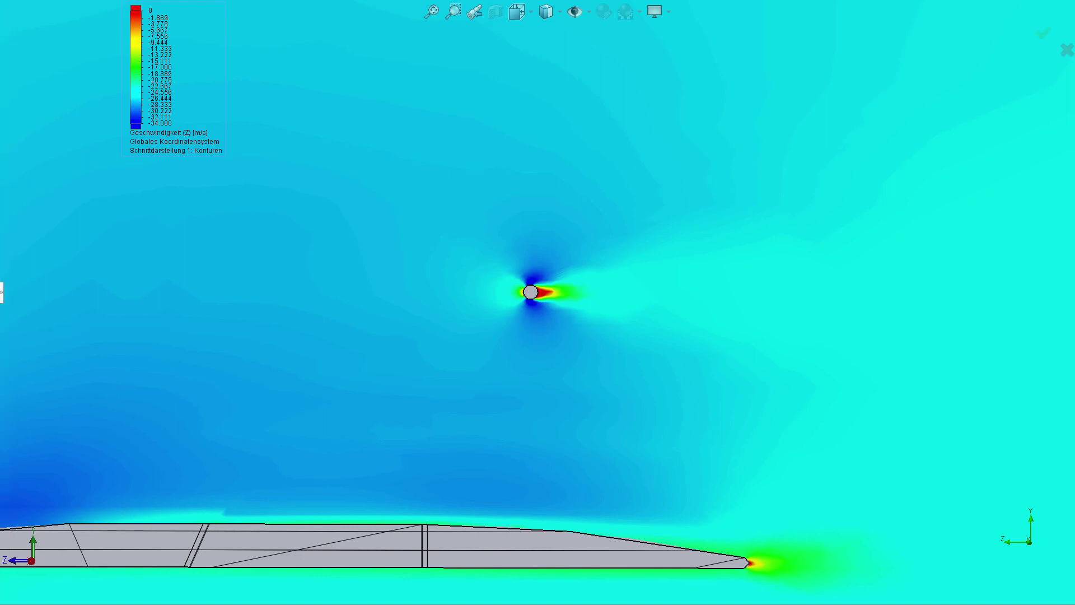
{"action": "key", "text": "Return"}
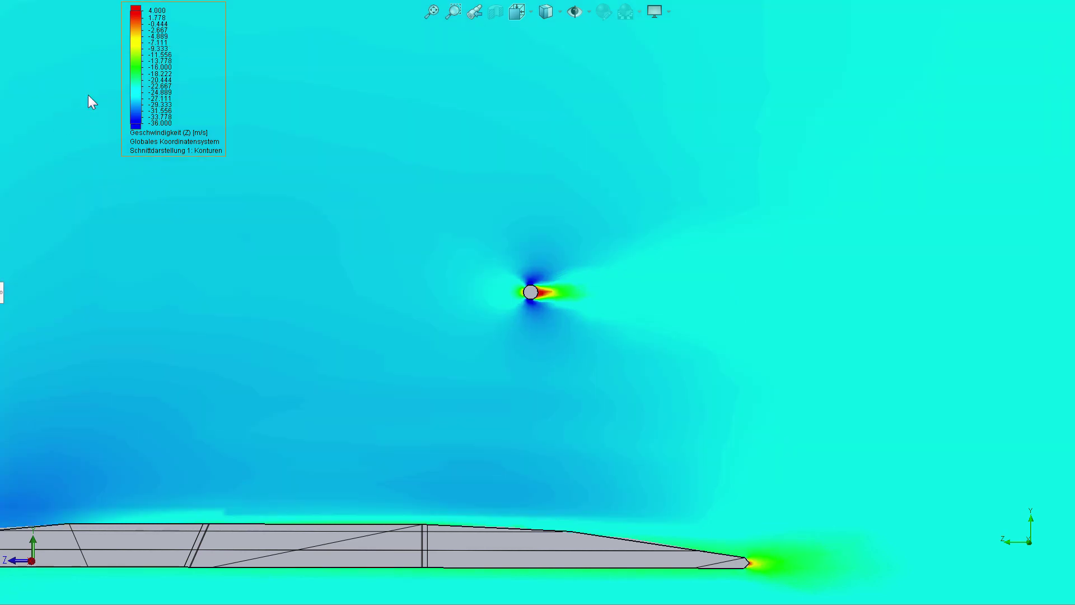
{"action": "right_click", "coordinate": [133, 89]}
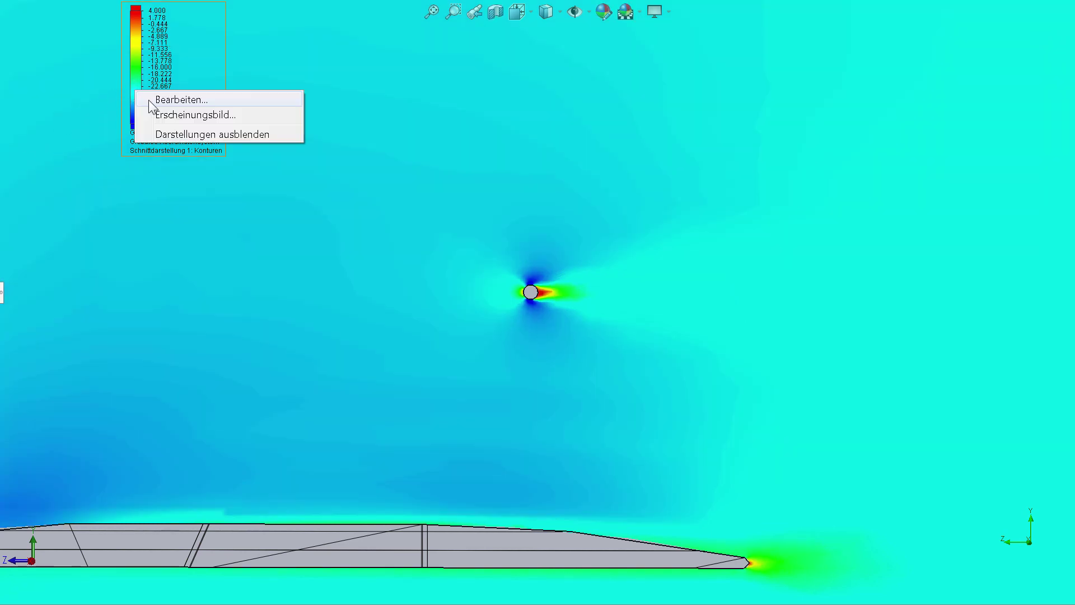
{"action": "left_click", "coordinate": [149, 101]}
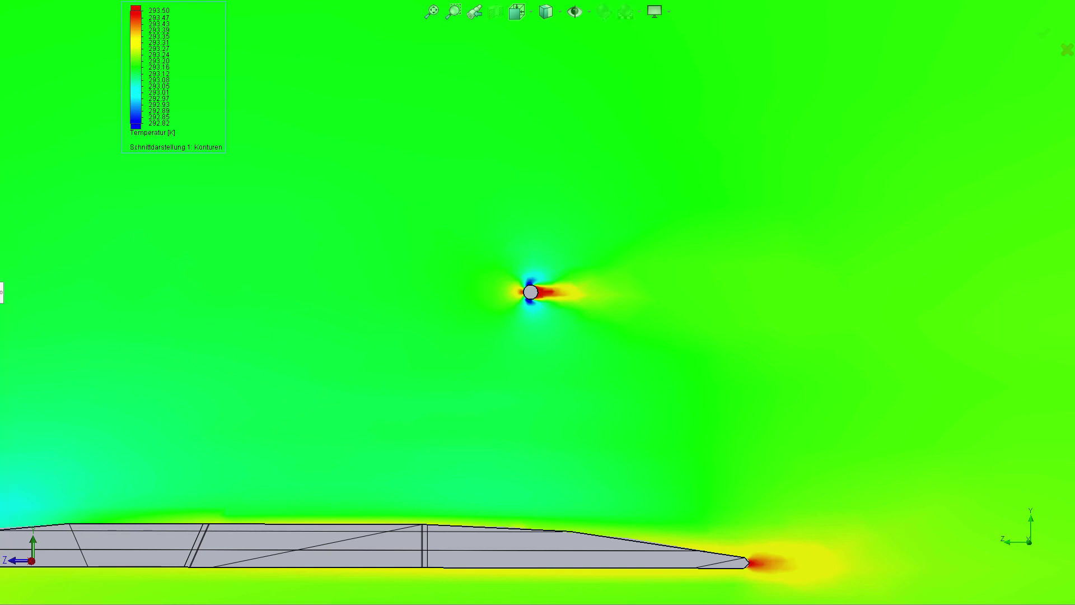
- Switch the cut plot to Wirbelstärke and raise its scale maximum to 600, then 2400
{"action": "key", "text": "Return"}
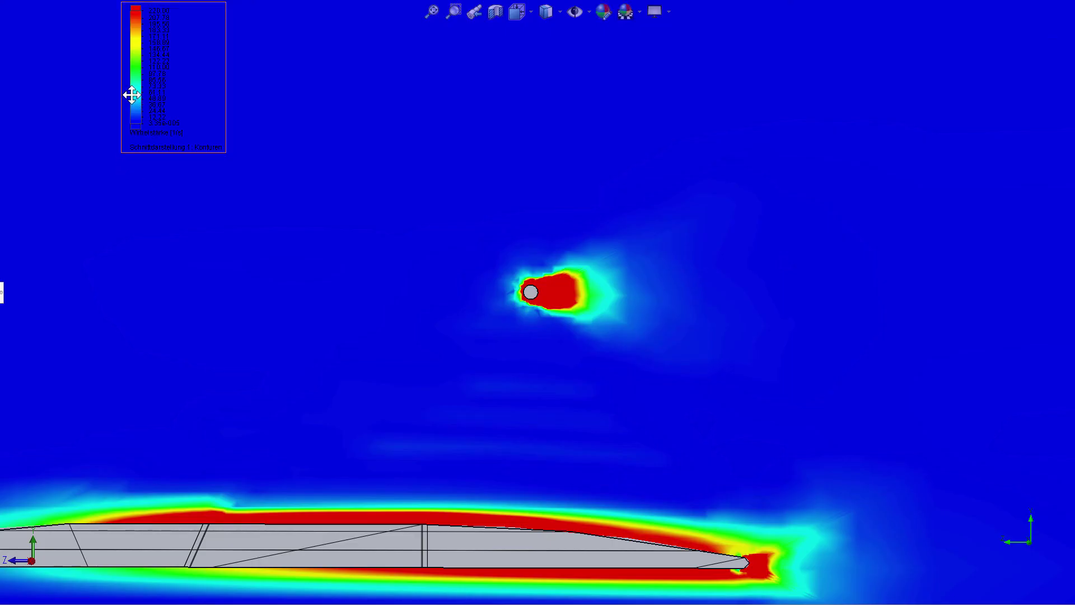
{"action": "right_click", "coordinate": [132, 95]}
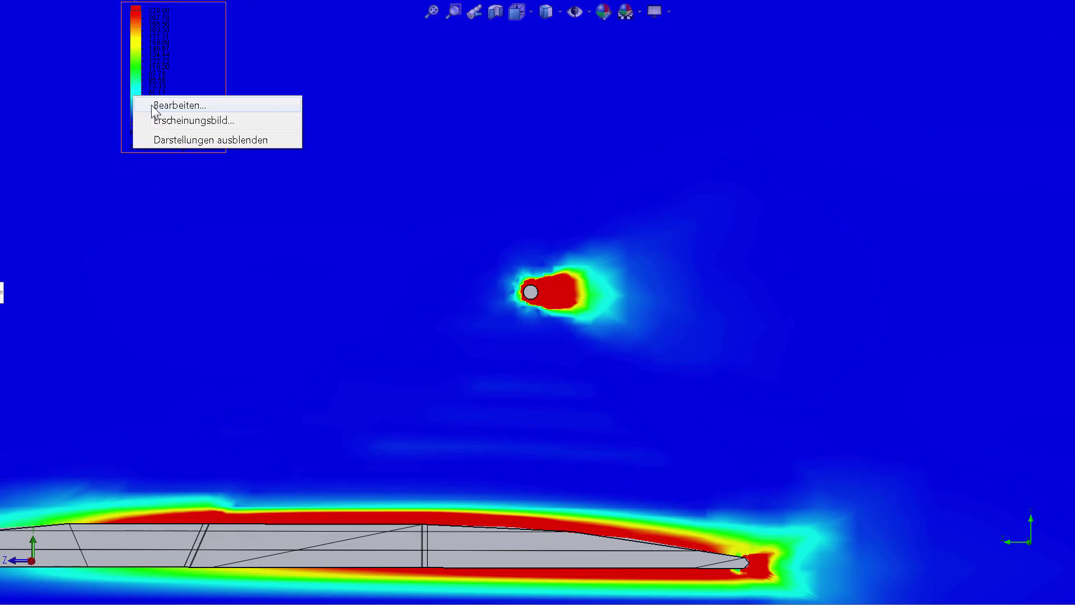
{"action": "key", "text": "Escape"}
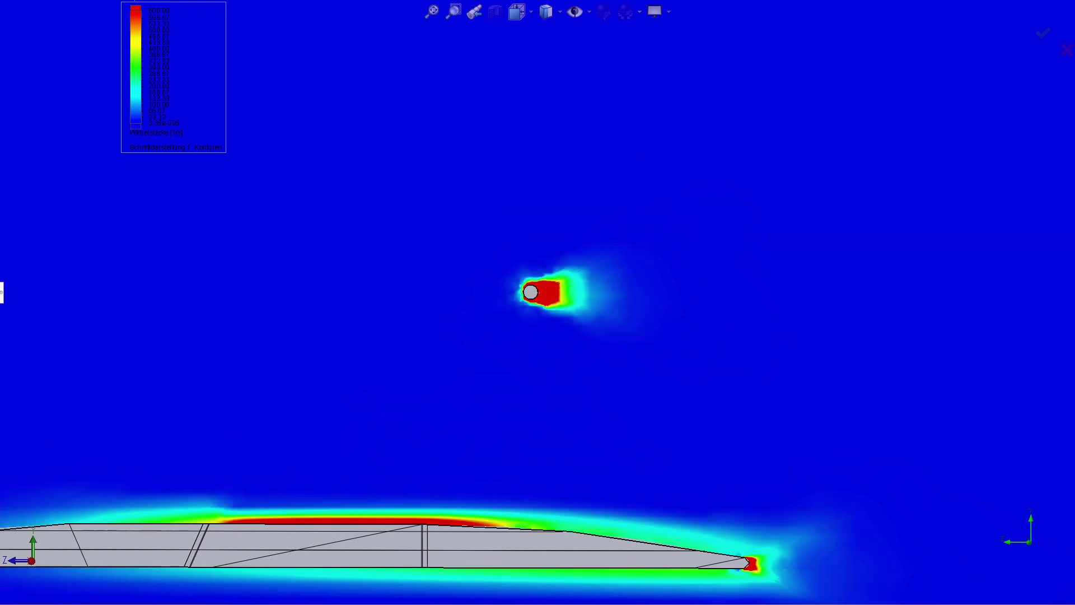
{"action": "key", "text": "Return"}
{"action": "right_click", "coordinate": [158, 111]}
{"action": "left_click", "coordinate": [158, 111]}
{"action": "right_click", "coordinate": [140, 80]}
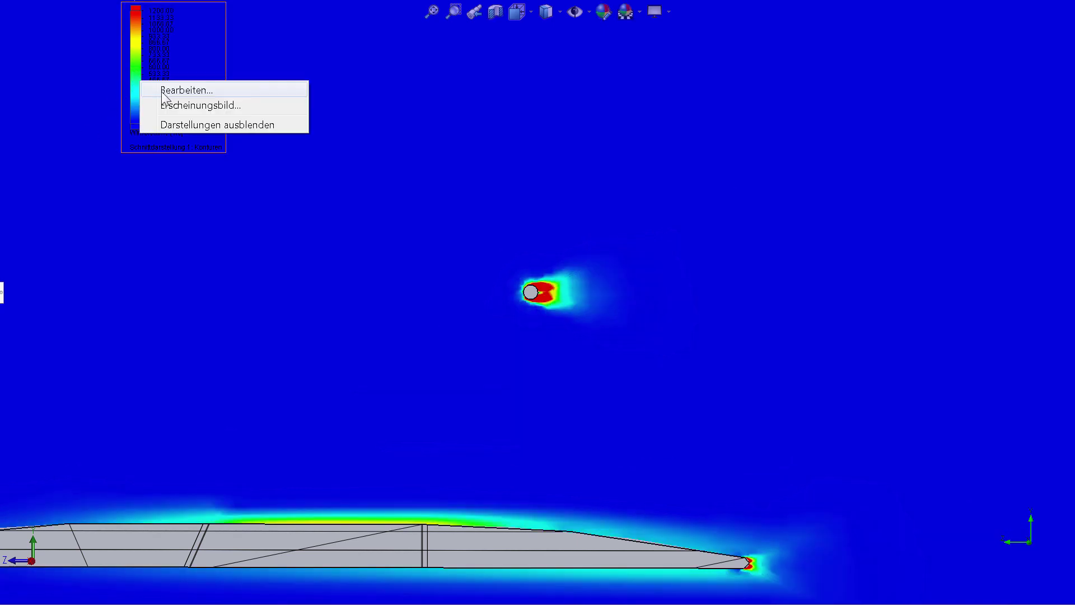
{"action": "left_click", "coordinate": [163, 93]}
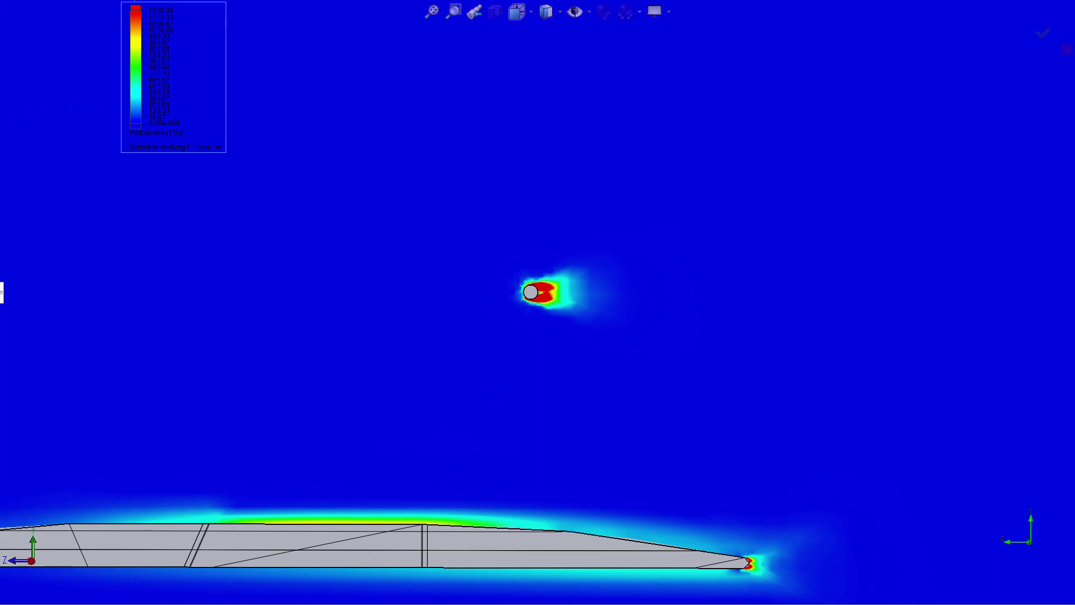
{"action": "key", "text": "Return"}
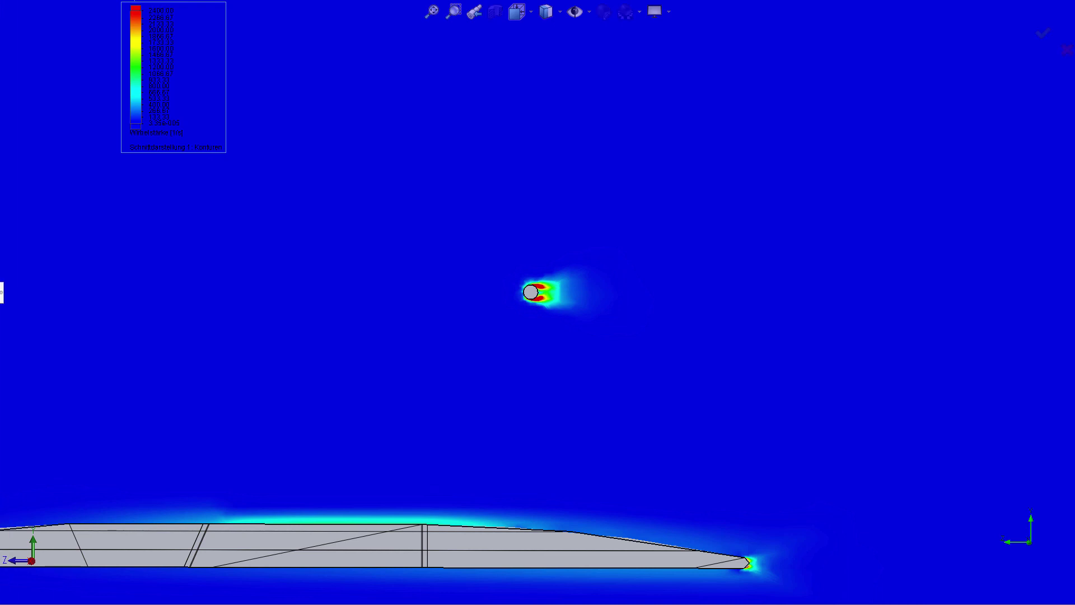
- Show turbulent energy, then return the plot to Geschwindigkeit on a 0–30 m/s scale
{"action": "key", "text": "Return"}
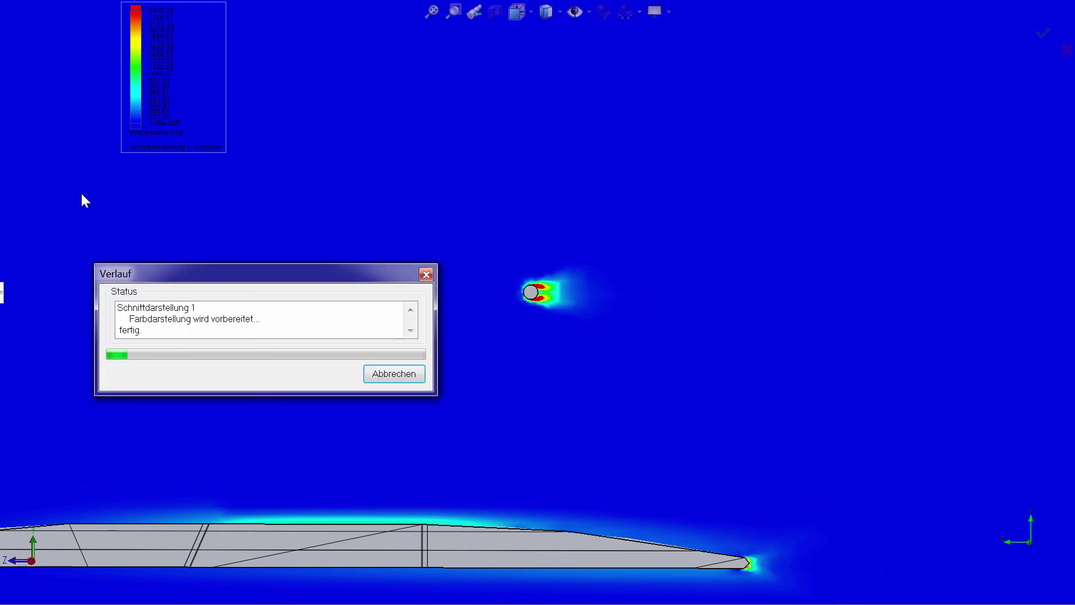
{"action": "right_click", "coordinate": [156, 111]}
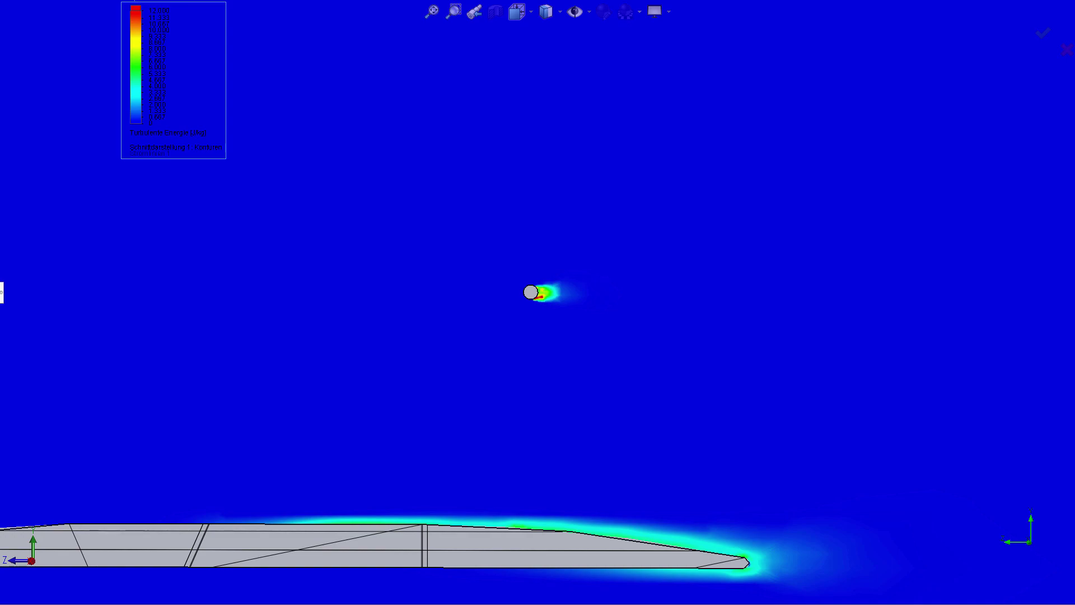
{"action": "key", "text": "Return"}
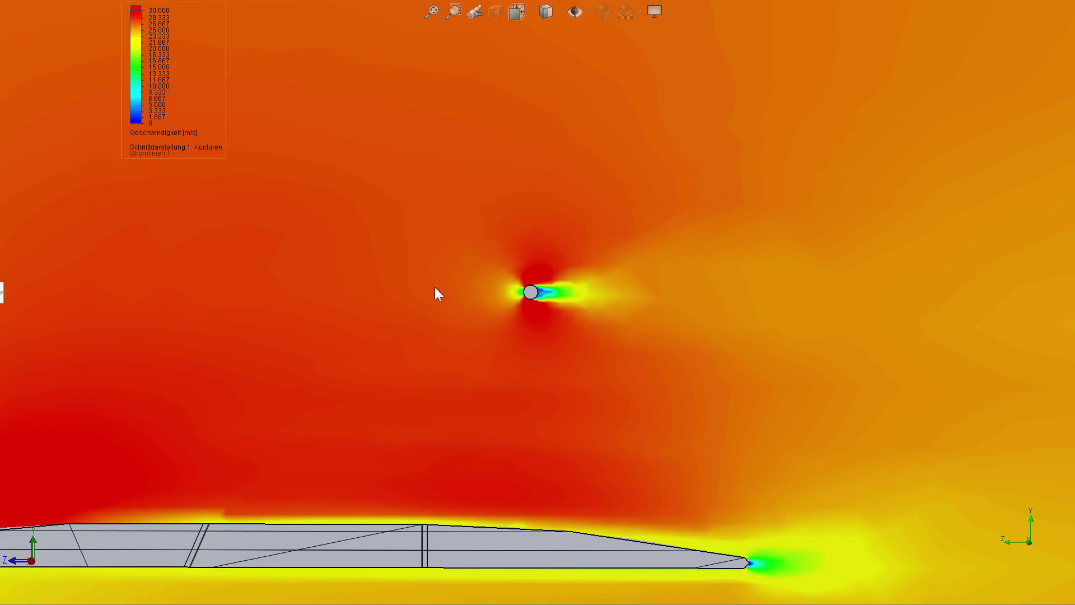
- Zoom in on the wire's wake, then zoom back out past the full wing
{"action": "scroll", "coordinate": [512, 298], "scroll_direction": "down", "scroll_amount": 2}
{"action": "scroll", "coordinate": [582, 288], "scroll_direction": "down", "scroll_amount": 2}
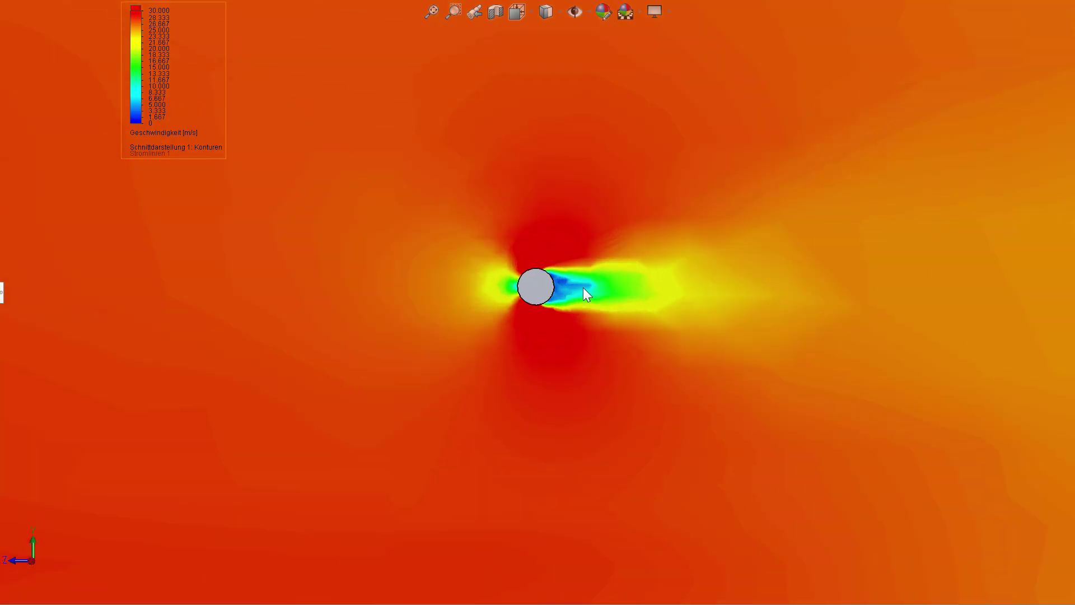
{"action": "scroll", "coordinate": [583, 287], "scroll_direction": "down", "scroll_amount": 2}
{"action": "scroll", "coordinate": [575, 283], "scroll_direction": "down", "scroll_amount": 3}
{"action": "scroll", "coordinate": [566, 283], "scroll_direction": "up", "scroll_amount": 3}
{"action": "scroll", "coordinate": [566, 282], "scroll_direction": "up", "scroll_amount": 3}
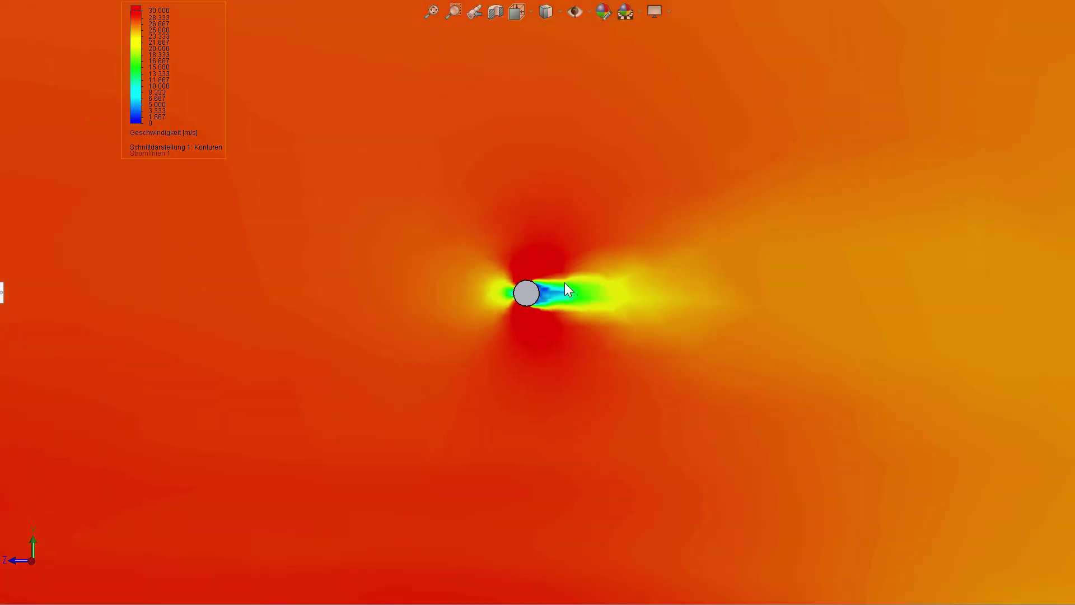
{"action": "scroll", "coordinate": [564, 282], "scroll_direction": "up", "scroll_amount": 3}
{"action": "scroll", "coordinate": [561, 277], "scroll_direction": "up", "scroll_amount": 3}
{"action": "scroll", "coordinate": [554, 277], "scroll_direction": "up", "scroll_amount": 3}
{"action": "scroll", "coordinate": [552, 277], "scroll_direction": "up", "scroll_amount": 1}
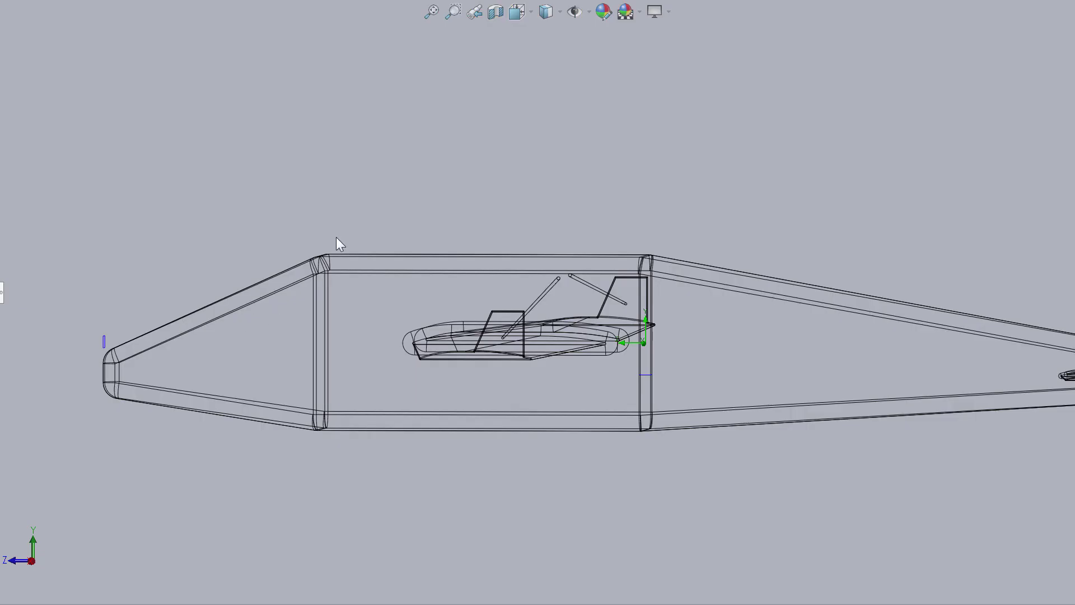
- Show the airplane Shaded With Edges and orbit to a side view of the Stromlinien 1 streamlines
{"action": "middle_click_drag", "start_coordinate": [336, 238], "coordinate": [557, 58]}
{"action": "left_click", "coordinate": [546, 13]}
{"action": "left_click", "coordinate": [549, 31]}
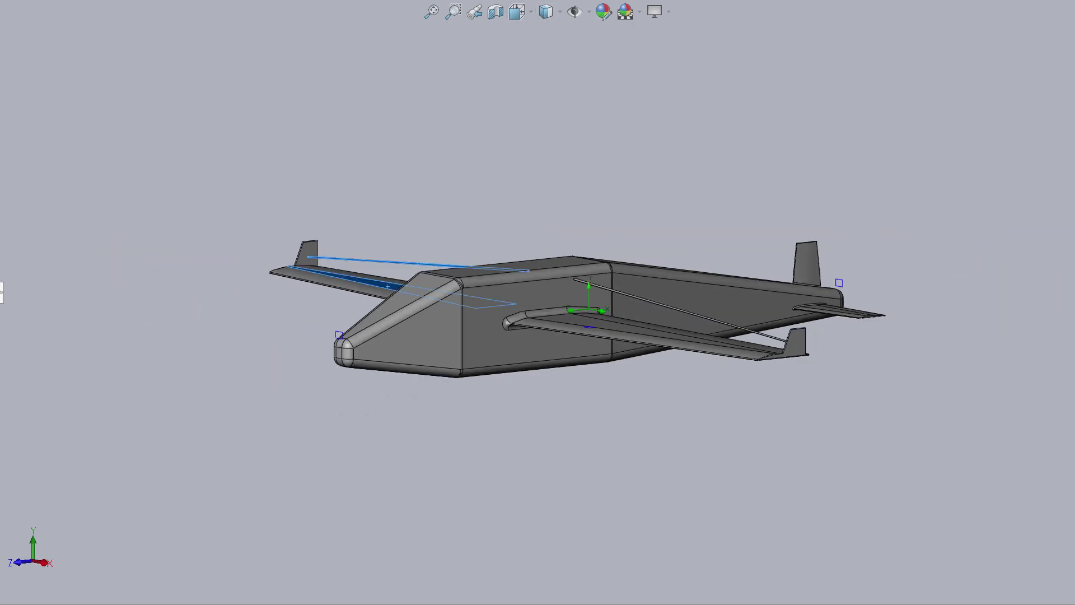
{"action": "mouse_move", "coordinate": [401, 192]}
{"action": "middle_mouse_down"}
{"action": "mouse_move", "coordinate": [549, 148]}
{"action": "mouse_move", "coordinate": [588, 177]}
{"action": "mouse_move", "coordinate": [523, 213]}
{"action": "mouse_move", "coordinate": [619, 294]}
{"action": "middle_mouse_up"}
- Zoom in on a side view and orbit around the bracing wire, wing root and tail fin
{"action": "scroll", "coordinate": [619, 300], "scroll_direction": "up", "scroll_amount": 3}
{"action": "scroll", "coordinate": [559, 319], "scroll_direction": "up", "scroll_amount": 1}
{"action": "key", "text": "ctrl+3"}
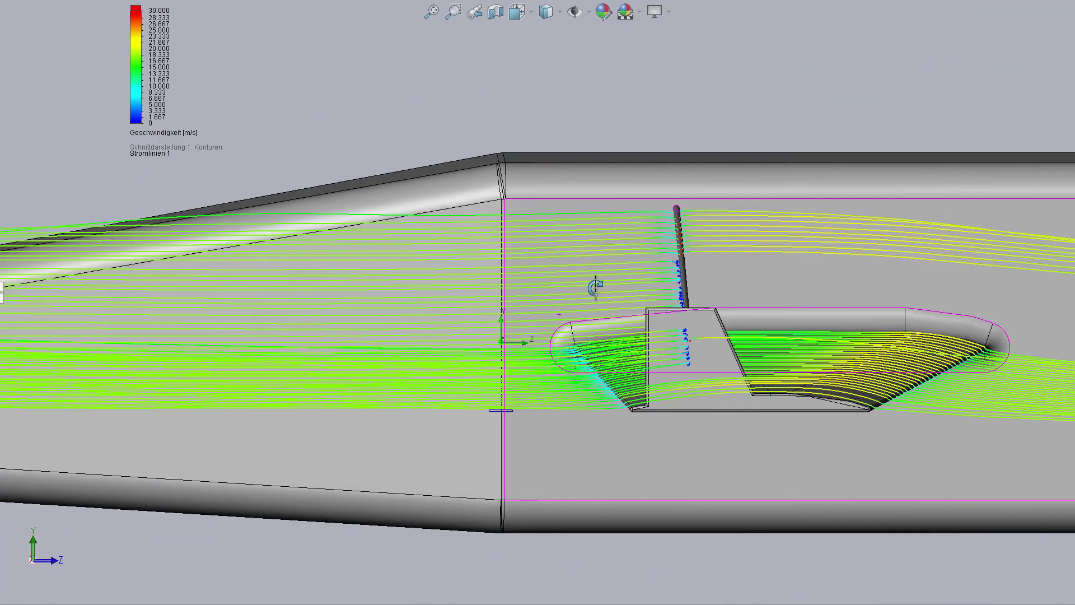
{"action": "scroll", "coordinate": [730, 258], "scroll_direction": "up", "scroll_amount": 3}
{"action": "middle_click_drag", "start_coordinate": [730, 257], "coordinate": [725, 278]}
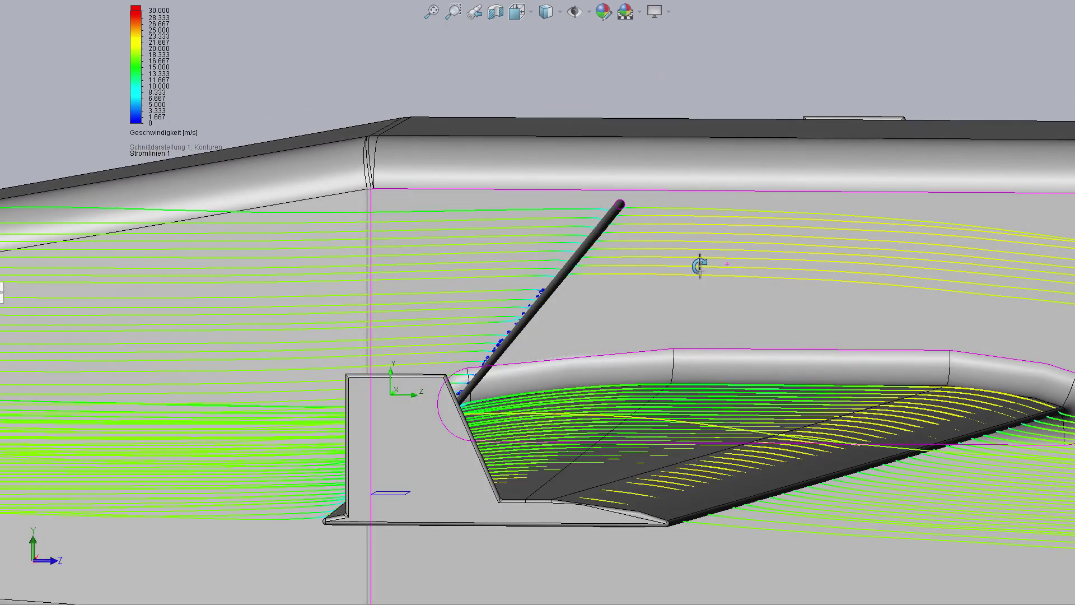
{"action": "middle_click_drag", "start_coordinate": [712, 275], "coordinate": [691, 264]}
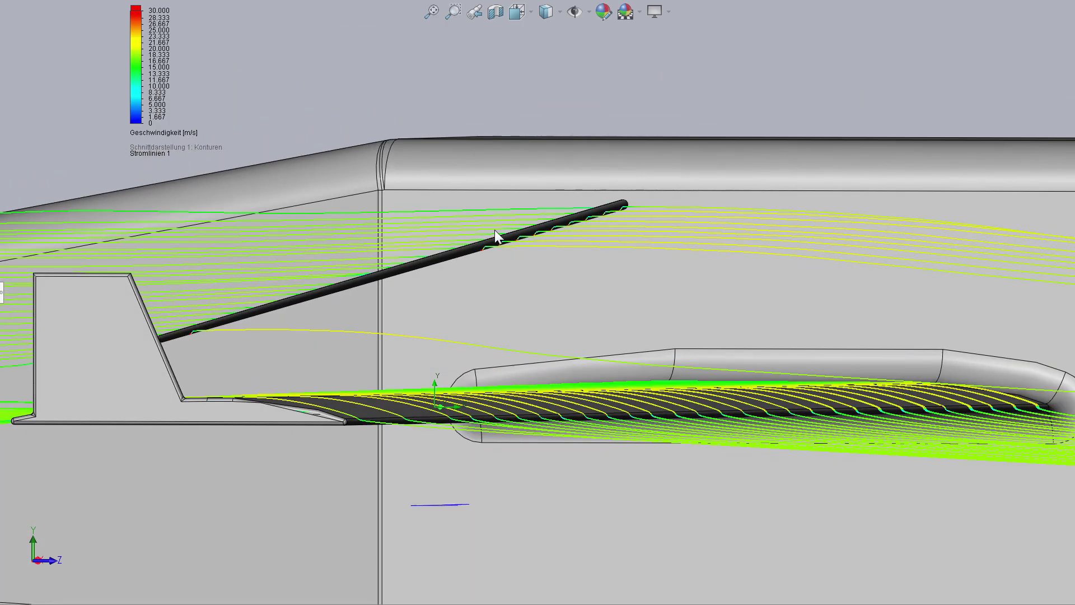
{"action": "scroll", "coordinate": [494, 232], "scroll_direction": "down", "scroll_amount": 3}
{"action": "scroll", "coordinate": [504, 250], "scroll_direction": "down", "scroll_amount": 3}
{"action": "scroll", "coordinate": [513, 254], "scroll_direction": "down", "scroll_amount": 3}
{"action": "middle_click_drag", "start_coordinate": [496, 261], "coordinate": [496, 234]}
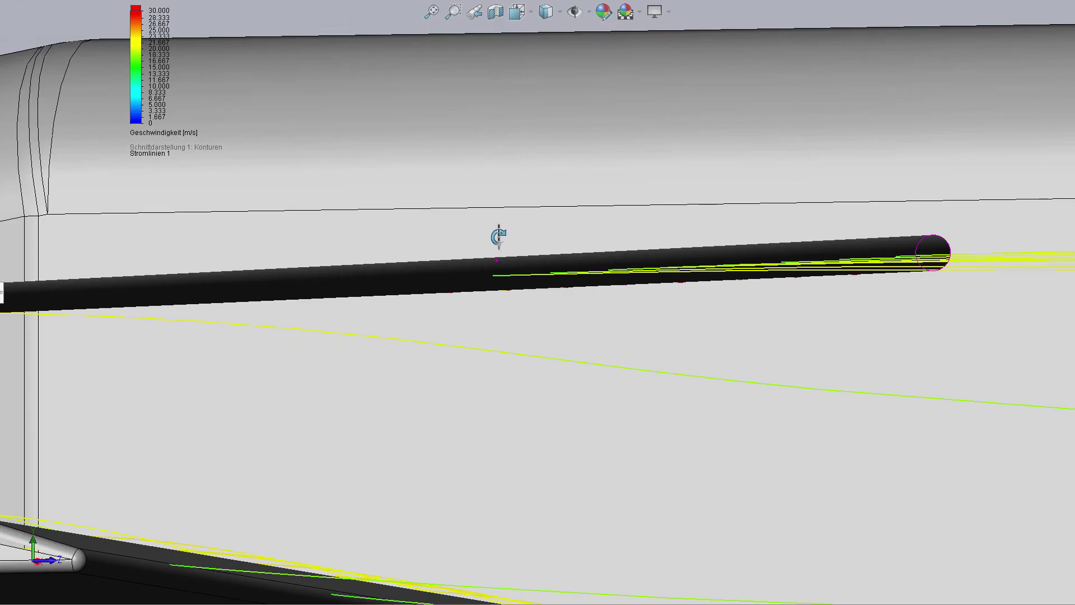
- Inspect the aircraft from below, return to side view, then orbit to an overall view
{"action": "scroll", "coordinate": [497, 250], "scroll_direction": "up", "scroll_amount": 2}
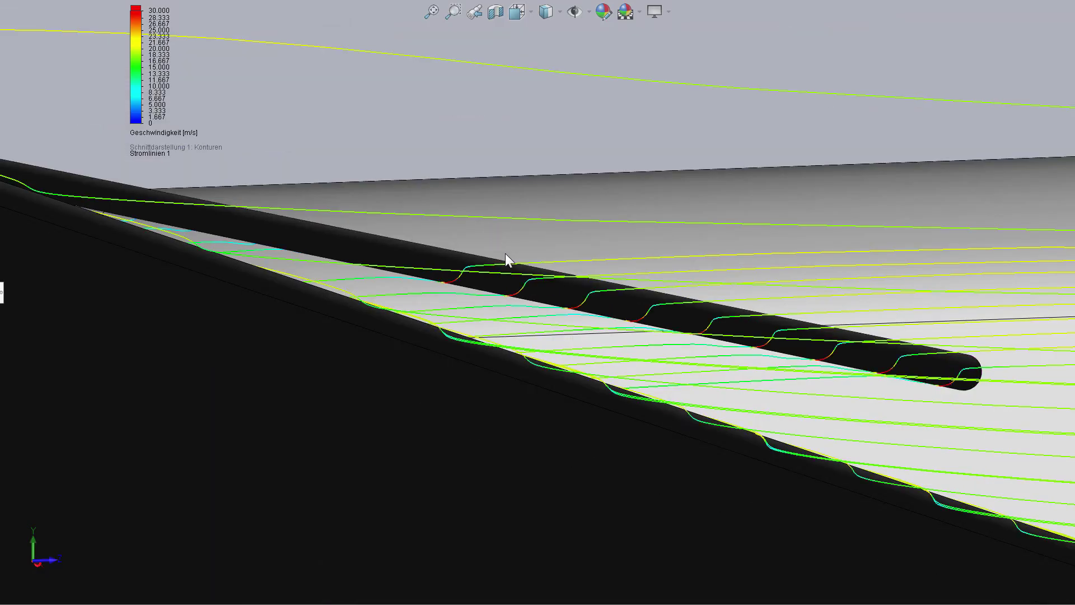
{"action": "scroll", "coordinate": [510, 254], "scroll_direction": "up", "scroll_amount": 3}
{"action": "scroll", "coordinate": [509, 255], "scroll_direction": "up", "scroll_amount": 3}
{"action": "scroll", "coordinate": [520, 254], "scroll_direction": "up", "scroll_amount": 3}
{"action": "scroll", "coordinate": [528, 253], "scroll_direction": "up", "scroll_amount": 5}
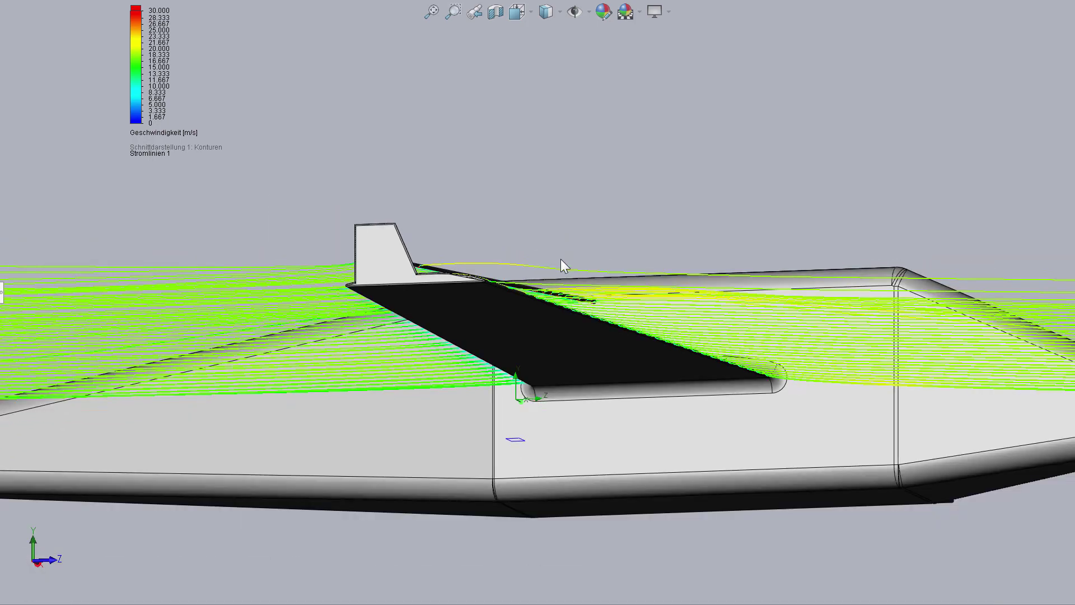
{"action": "middle_click_drag", "start_coordinate": [561, 264], "coordinate": [186, 361]}
{"action": "key", "text": "ctrl+3"}
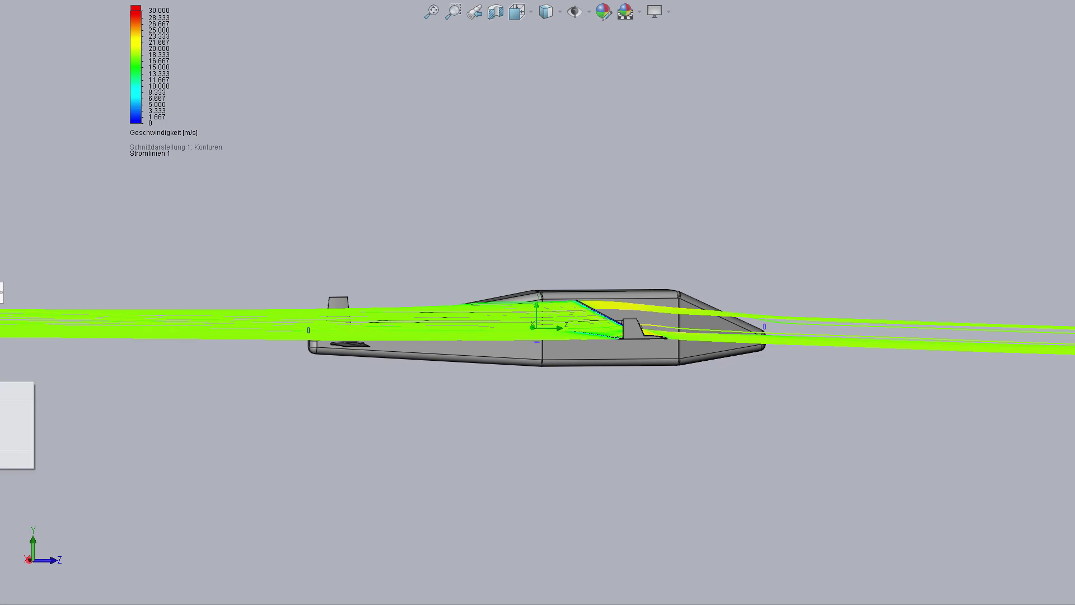
{"action": "mouse_move", "coordinate": [413, 330]}
{"action": "middle_mouse_down"}
{"action": "mouse_move", "coordinate": [523, 401]}
{"action": "mouse_move", "coordinate": [762, 404]}
{"action": "middle_mouse_up"}
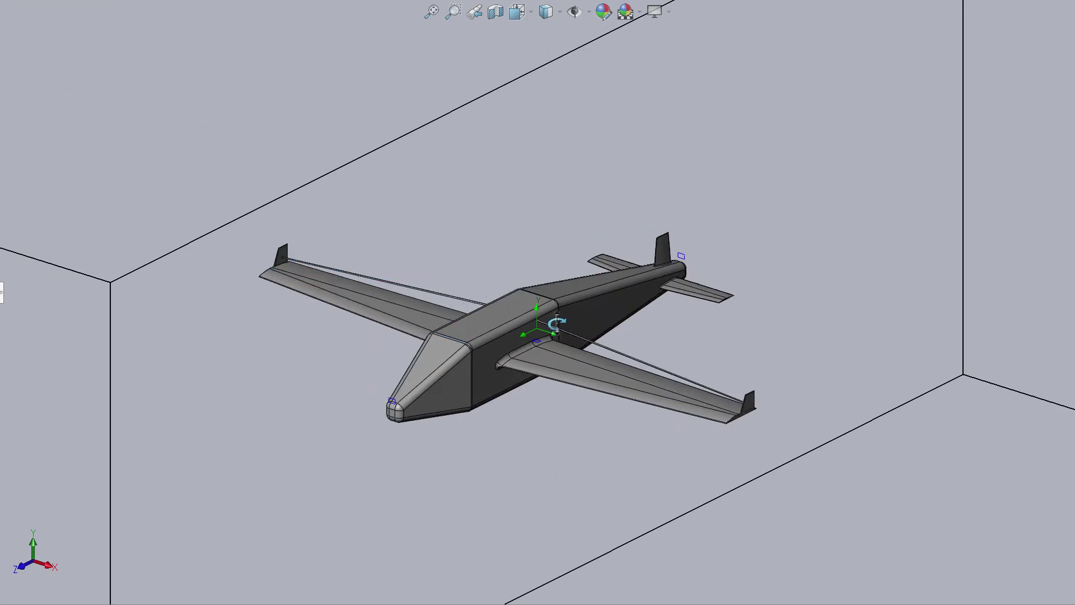
{"action": "mouse_move", "coordinate": [557, 323]}
{"action": "middle_mouse_down"}
{"action": "mouse_move", "coordinate": [540, 333]}
{"action": "mouse_move", "coordinate": [576, 306]}
{"action": "middle_mouse_up"}
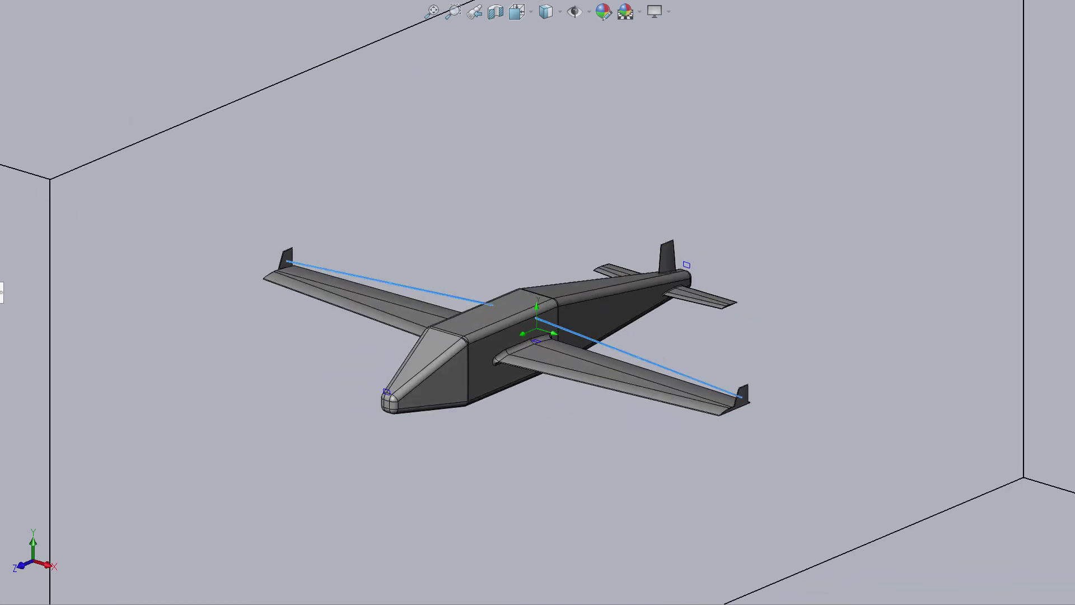
{"action": "left_click", "coordinate": [146, 374]}
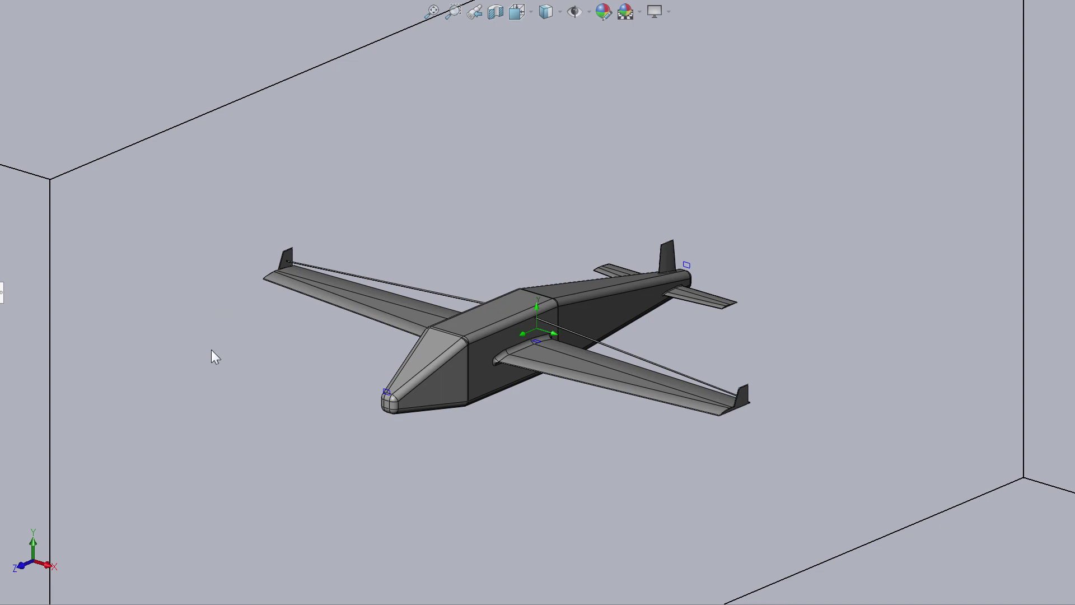
{"action": "middle_click_drag", "start_coordinate": [216, 402], "coordinate": [319, 372]}
{"action": "middle_click_drag", "start_coordinate": [540, 372], "coordinate": [528, 364]}
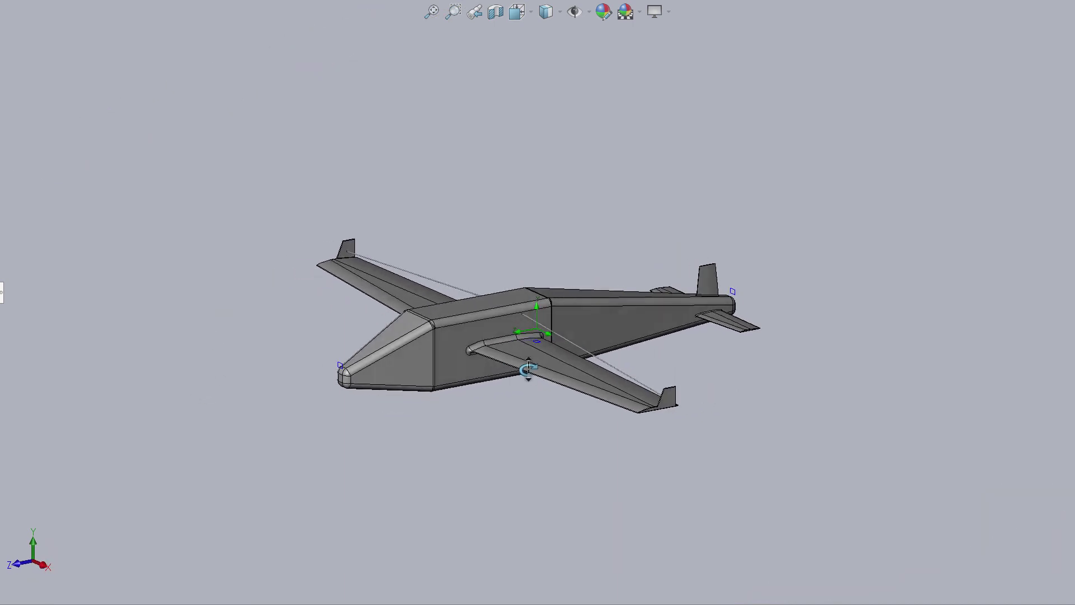
{"action": "scroll", "coordinate": [593, 362], "scroll_direction": "down", "scroll_amount": 5}
{"action": "scroll", "coordinate": [576, 354], "scroll_direction": "up", "scroll_amount": 3}
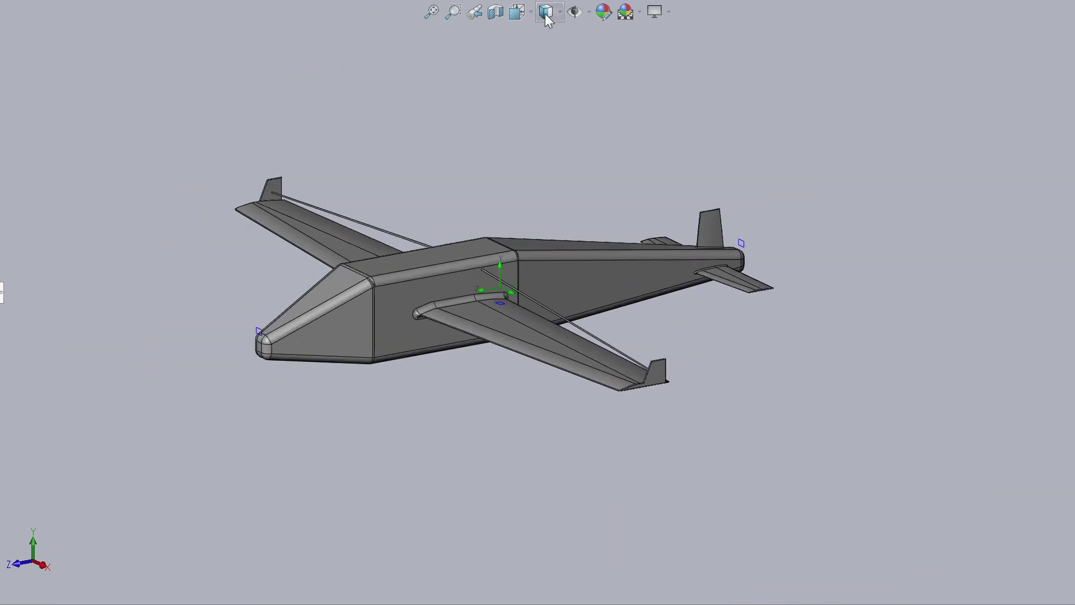
{"action": "left_click", "coordinate": [547, 12]}
{"action": "left_click", "coordinate": [552, 120]}
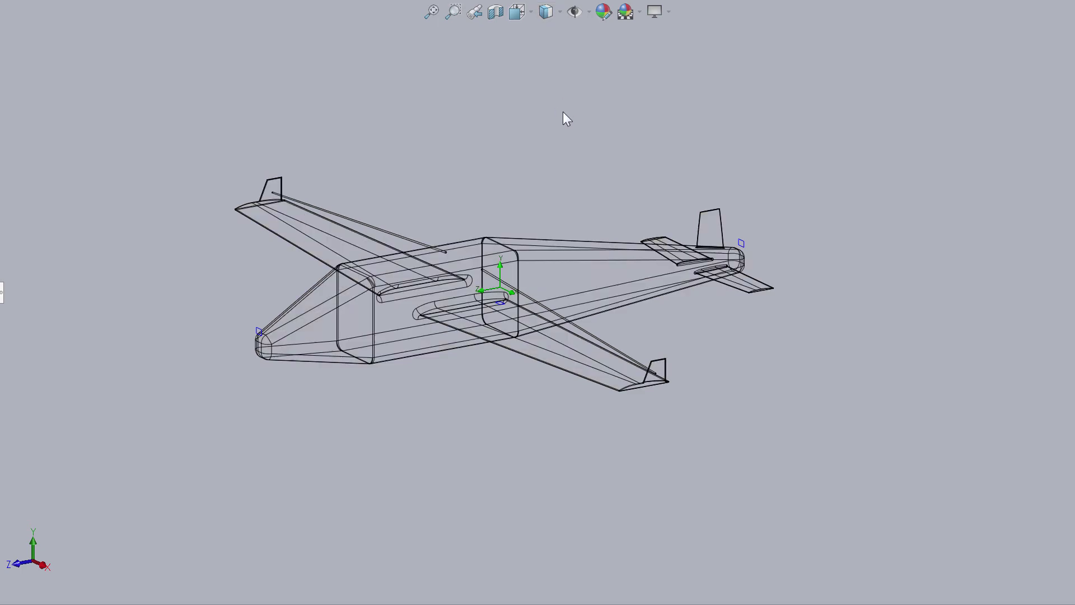
{"action": "left_click", "coordinate": [547, 13]}
{"action": "left_click", "coordinate": [547, 34]}
{"action": "mouse_move", "coordinate": [538, 103]}
{"action": "middle_mouse_down"}
{"action": "mouse_move", "coordinate": [517, 98]}
{"action": "mouse_move", "coordinate": [435, 216]}
{"action": "middle_mouse_up"}
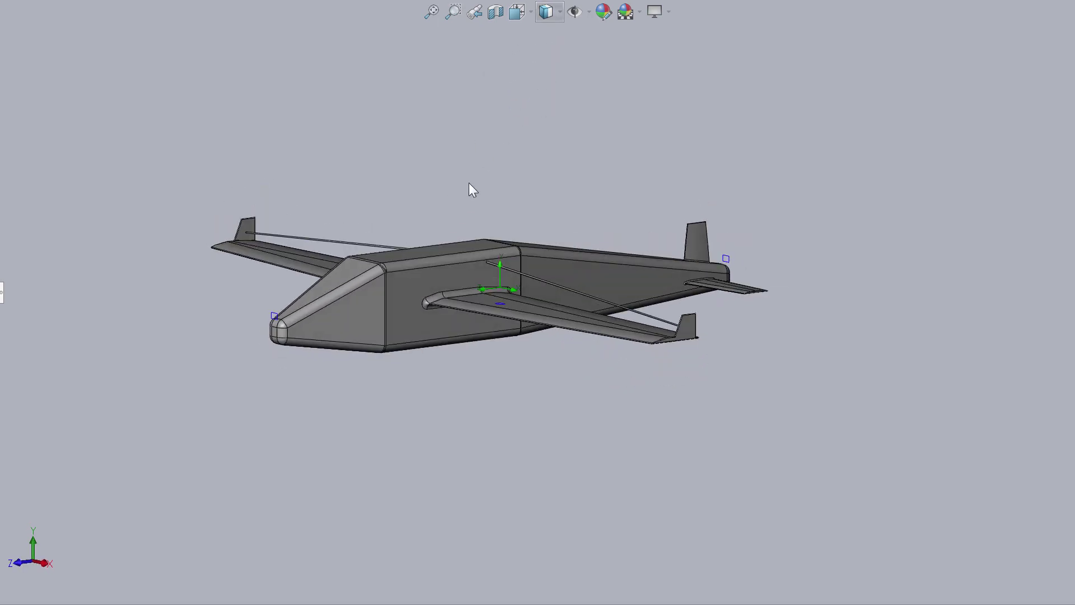
{"action": "scroll", "coordinate": [469, 230], "scroll_direction": "down", "scroll_amount": 3}
{"action": "scroll", "coordinate": [441, 200], "scroll_direction": "up", "scroll_amount": 2}
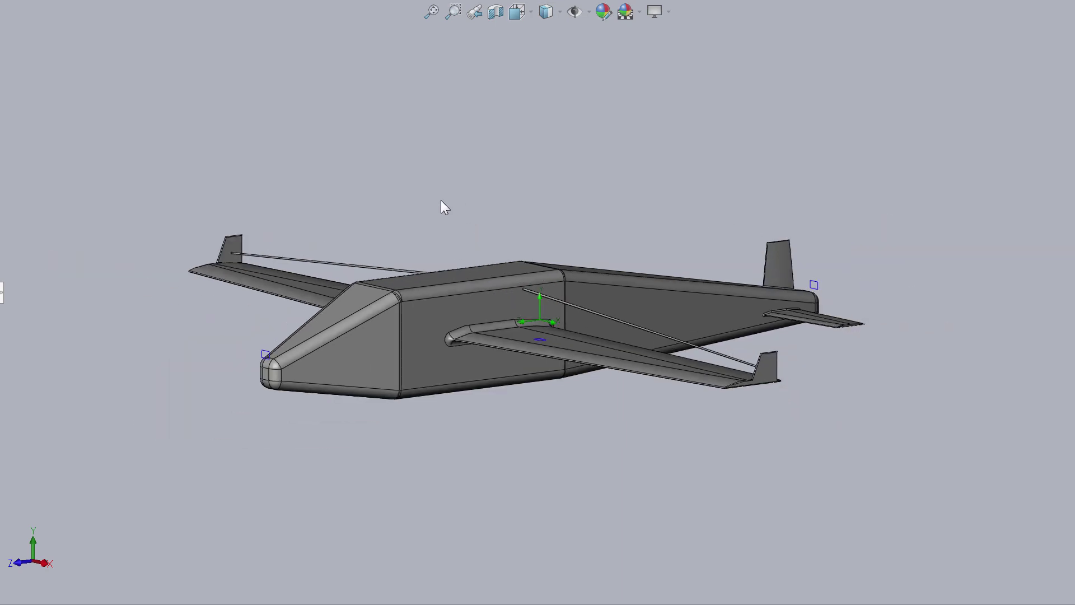
{"action": "mouse_move", "coordinate": [442, 200]}
{"action": "middle_mouse_down"}
{"action": "mouse_move", "coordinate": [465, 187]}
{"action": "mouse_move", "coordinate": [451, 199]}
{"action": "middle_mouse_up"}
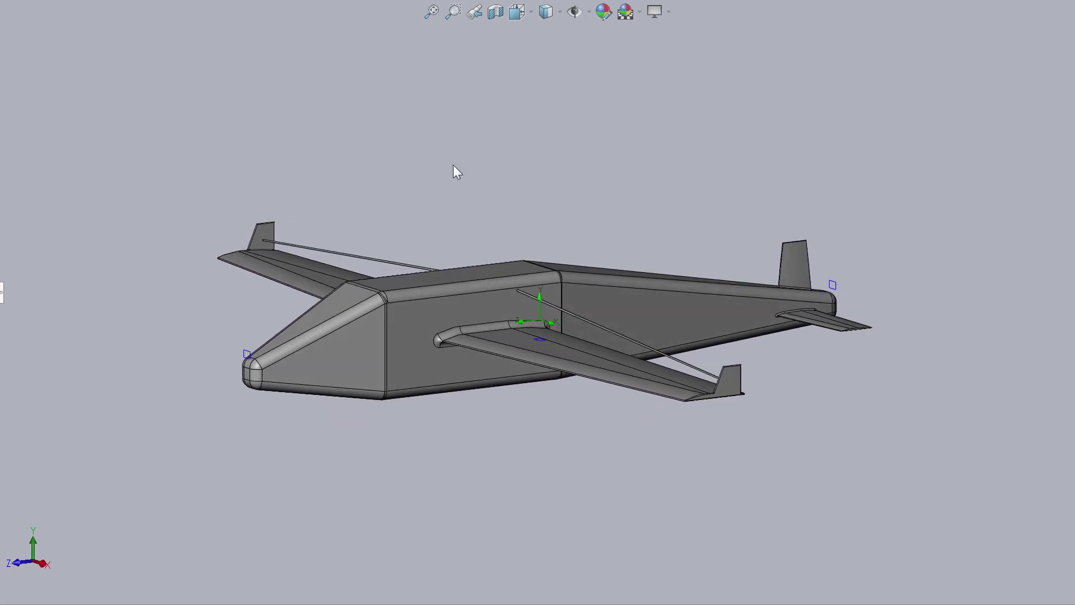
{"action": "mouse_move", "coordinate": [453, 165]}
{"action": "middle_mouse_down"}
{"action": "mouse_move", "coordinate": [468, 176]}
{"action": "mouse_move", "coordinate": [427, 167]}
{"action": "middle_mouse_up"}
{"action": "scroll", "coordinate": [456, 166], "scroll_direction": "up", "scroll_amount": 2}
{"action": "scroll", "coordinate": [461, 165], "scroll_direction": "up", "scroll_amount": 2}
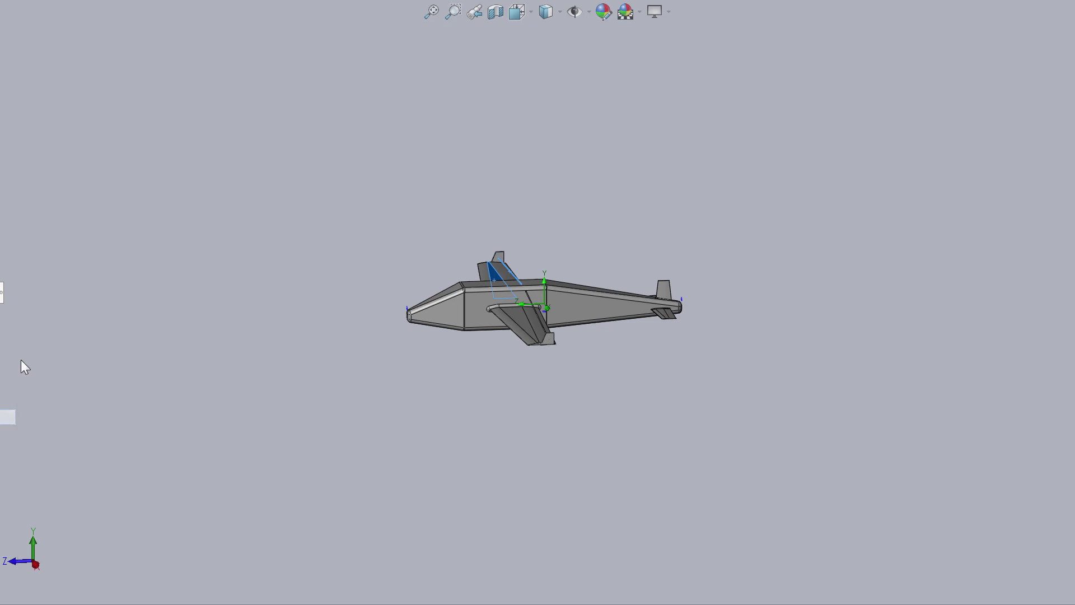
{"action": "scroll", "coordinate": [462, 303], "scroll_direction": "down", "scroll_amount": 1}
{"action": "mouse_move", "coordinate": [528, 239]}
{"action": "middle_mouse_down"}
{"action": "mouse_move", "coordinate": [605, 247]}
{"action": "mouse_move", "coordinate": [705, 211]}
{"action": "mouse_move", "coordinate": [741, 185]}
{"action": "mouse_move", "coordinate": [775, 219]}
{"action": "middle_mouse_up"}
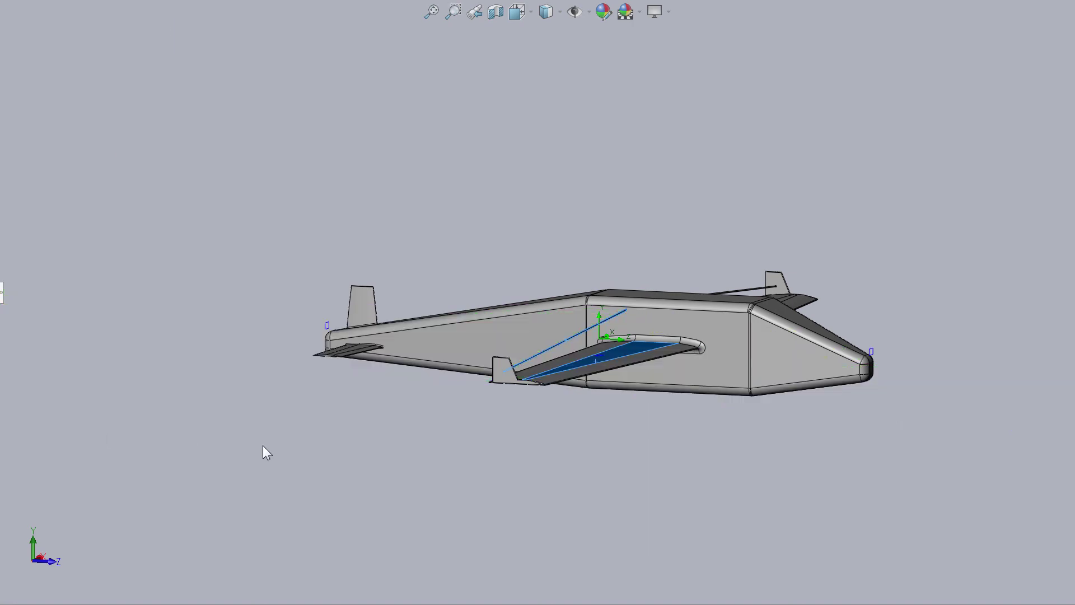
{"action": "mouse_move", "coordinate": [263, 451]}
{"action": "middle_mouse_down"}
{"action": "mouse_move", "coordinate": [415, 446]}
{"action": "mouse_move", "coordinate": [370, 424]}
{"action": "middle_mouse_up"}
- Zoom out and orbit to an oblique view of the full domain box, airplane centred
{"action": "scroll", "coordinate": [412, 403], "scroll_direction": "up", "scroll_amount": 2}
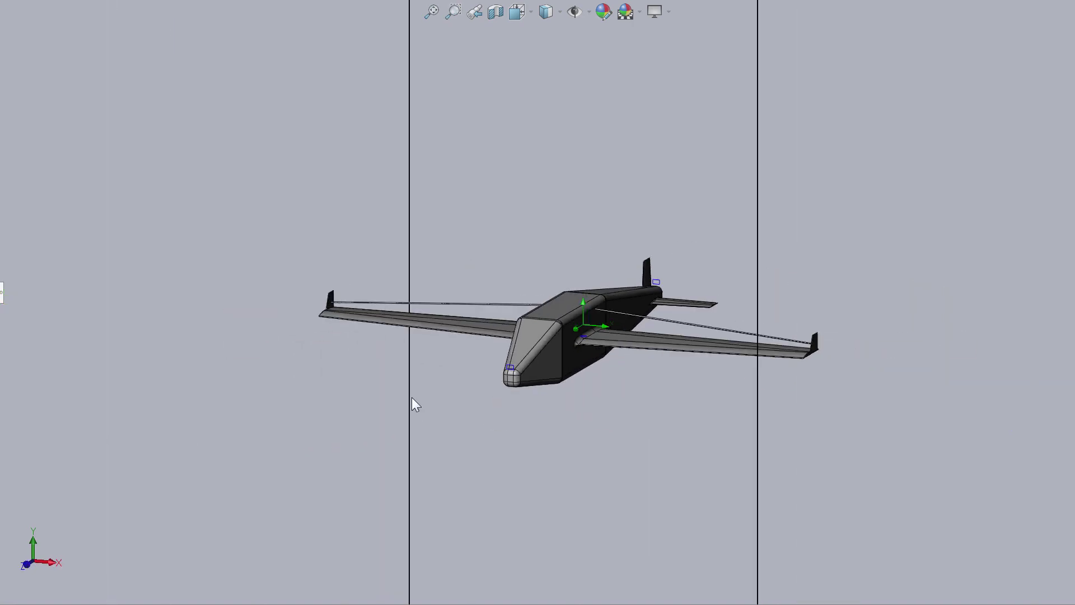
{"action": "scroll", "coordinate": [412, 376], "scroll_direction": "up", "scroll_amount": 5}
{"action": "mouse_move", "coordinate": [413, 377]}
{"action": "middle_mouse_down"}
{"action": "mouse_move", "coordinate": [454, 372]}
{"action": "mouse_move", "coordinate": [261, 416]}
{"action": "mouse_move", "coordinate": [579, 319]}
{"action": "mouse_move", "coordinate": [659, 264]}
{"action": "middle_mouse_up"}
{"action": "scroll", "coordinate": [728, 178], "scroll_direction": "down", "scroll_amount": 3}
{"action": "mouse_move", "coordinate": [728, 178]}
{"action": "middle_mouse_down"}
{"action": "mouse_move", "coordinate": [698, 228]}
{"action": "mouse_move", "coordinate": [703, 247]}
{"action": "mouse_move", "coordinate": [717, 219]}
{"action": "mouse_move", "coordinate": [692, 182]}
{"action": "middle_mouse_up"}
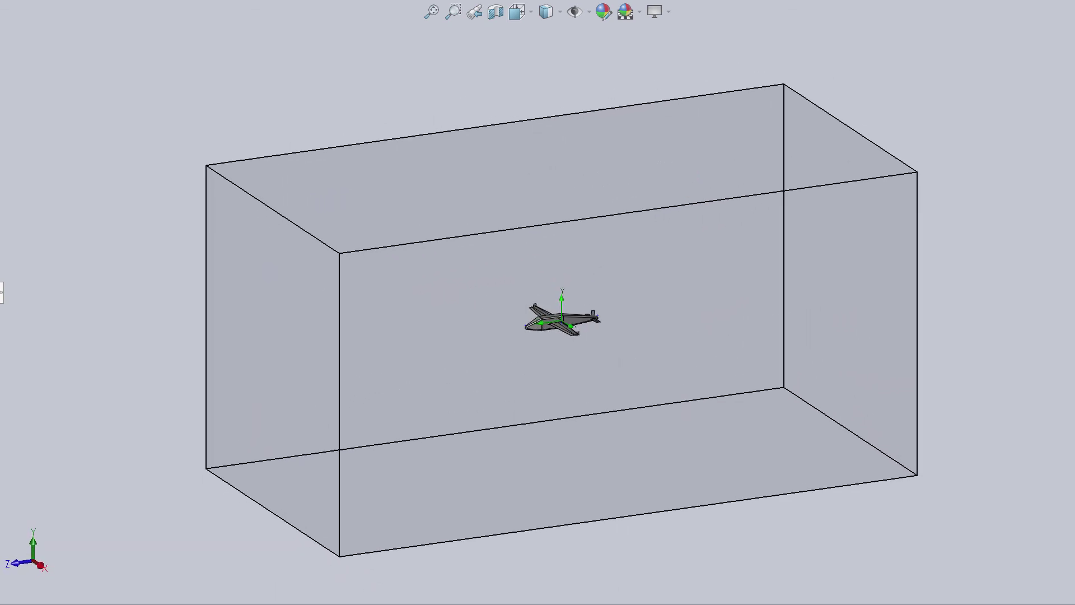